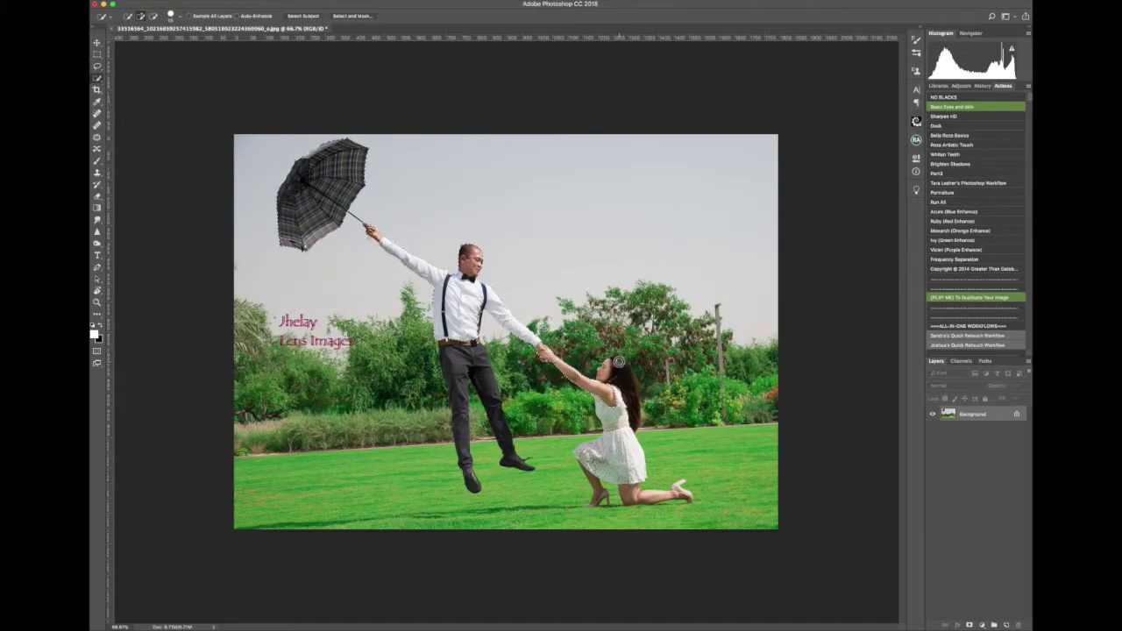
Quick-select the kneeling woman and copy the selected couple onto its own layer
left_click_drag(619, 360, 594, 478)
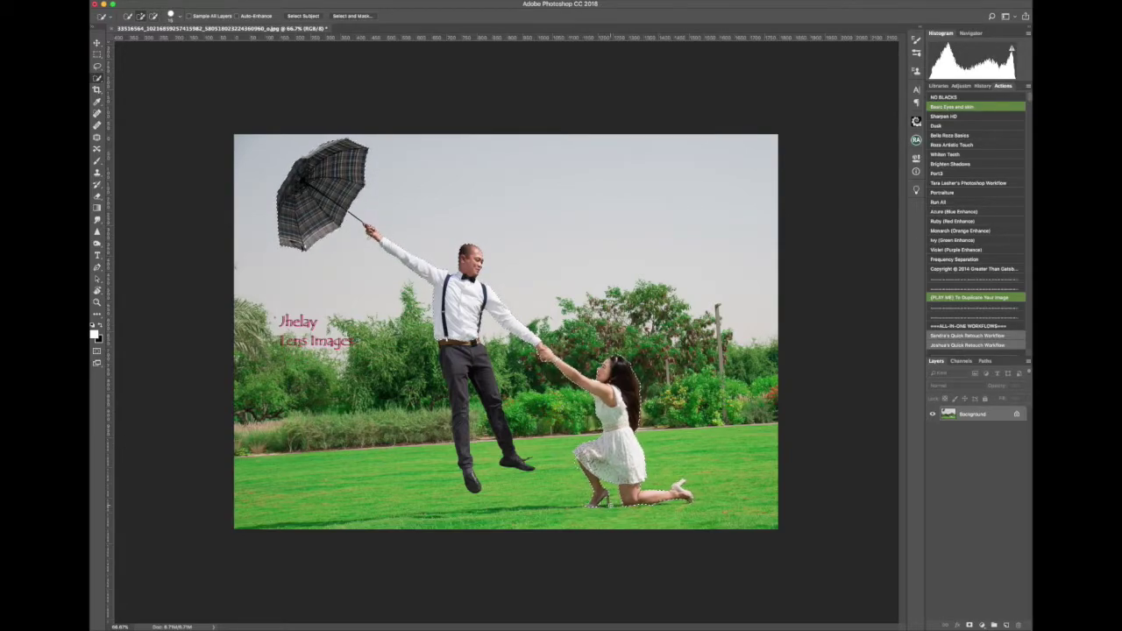
scroll(373, 221, "up", 5)
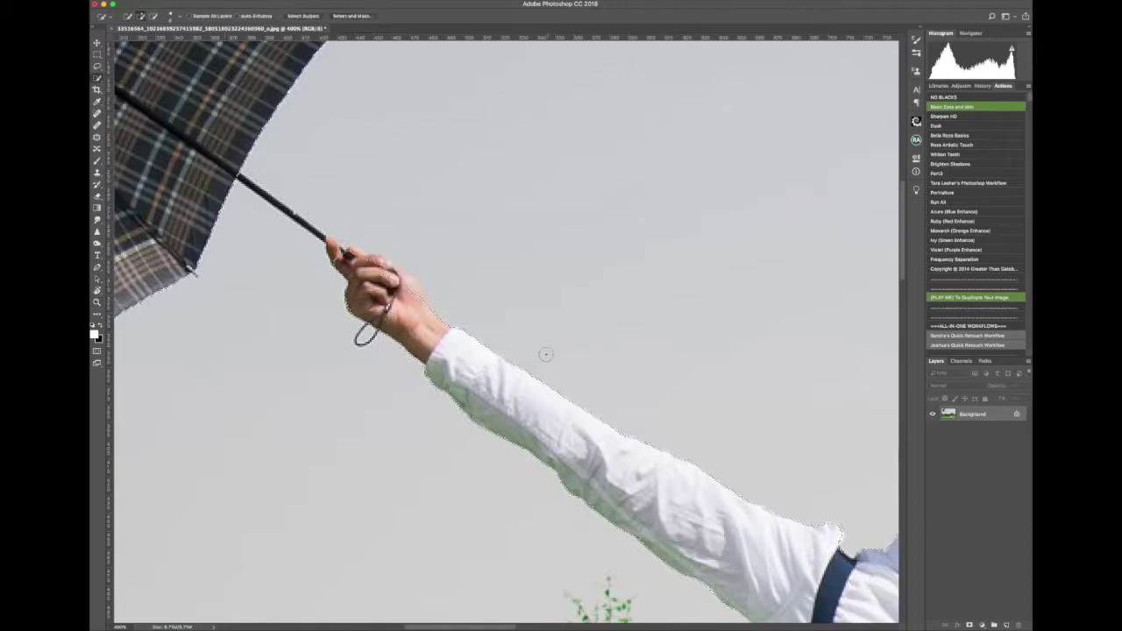
key("z")
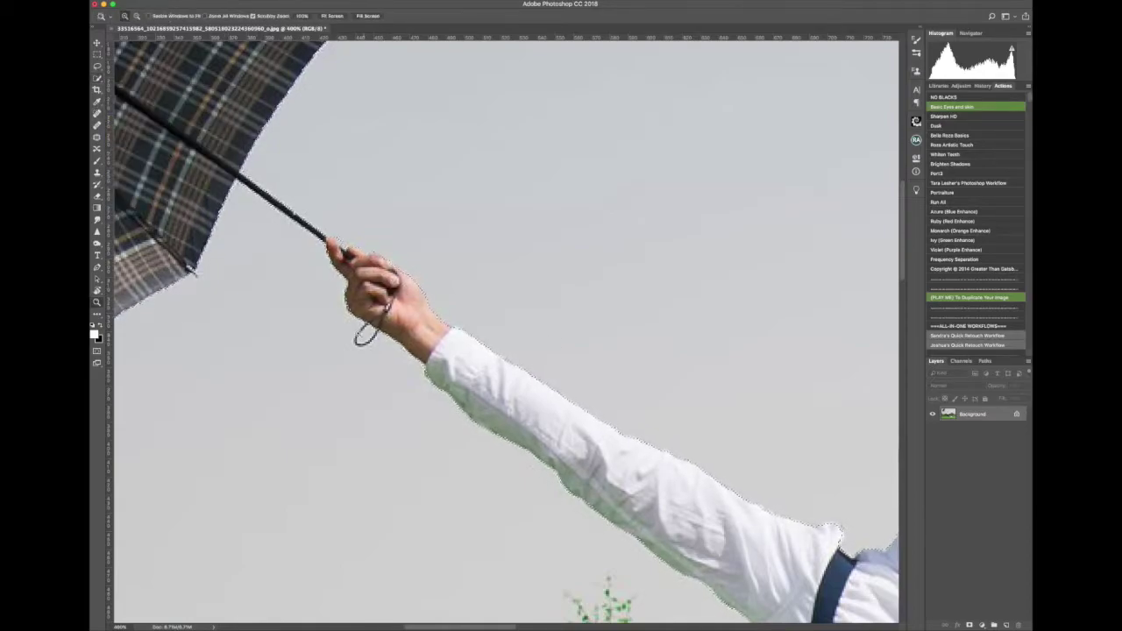
left_click(357, 330)
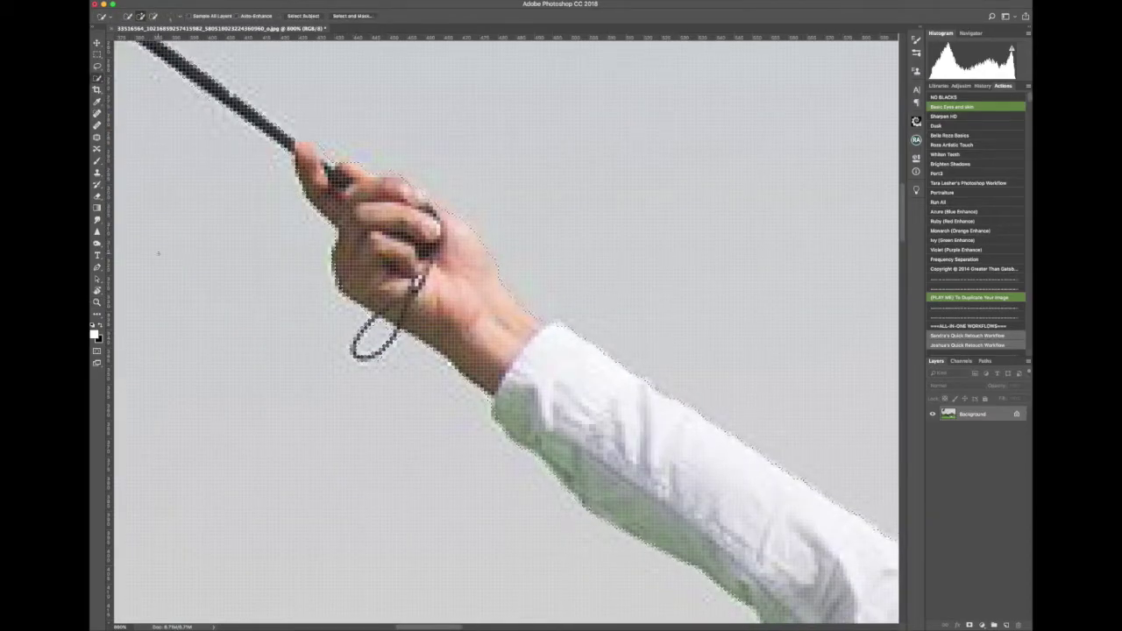
key("ctrl+0")
key("ctrl+j")
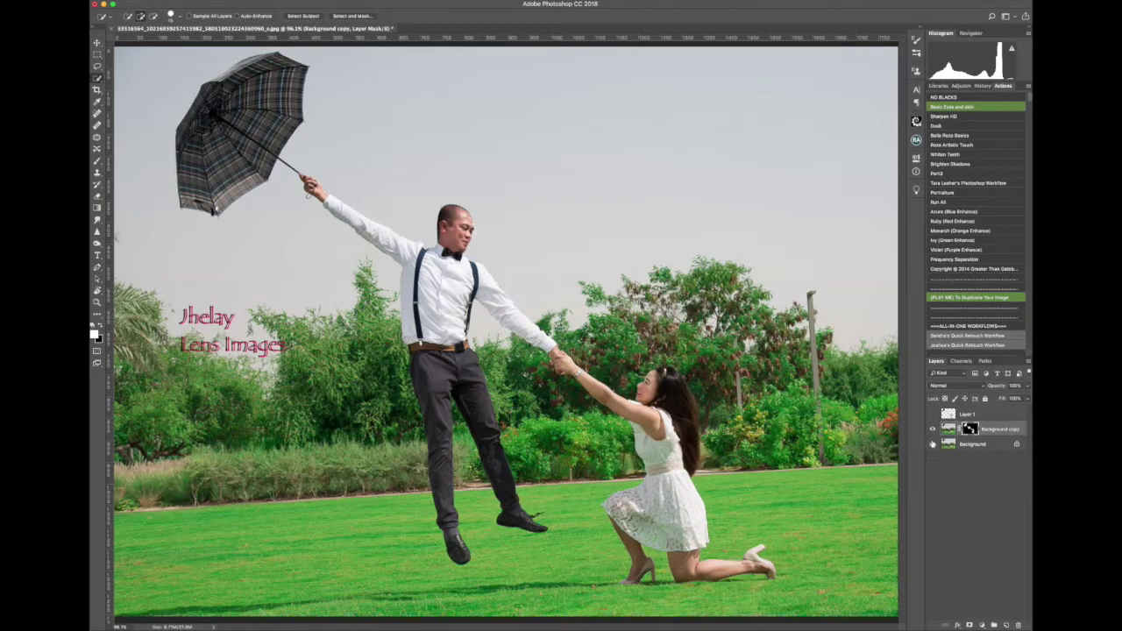
Add the man's trousers and shoes to the selection, mask a photo copy, then undo it in History
left_click_drag(424, 372, 472, 464)
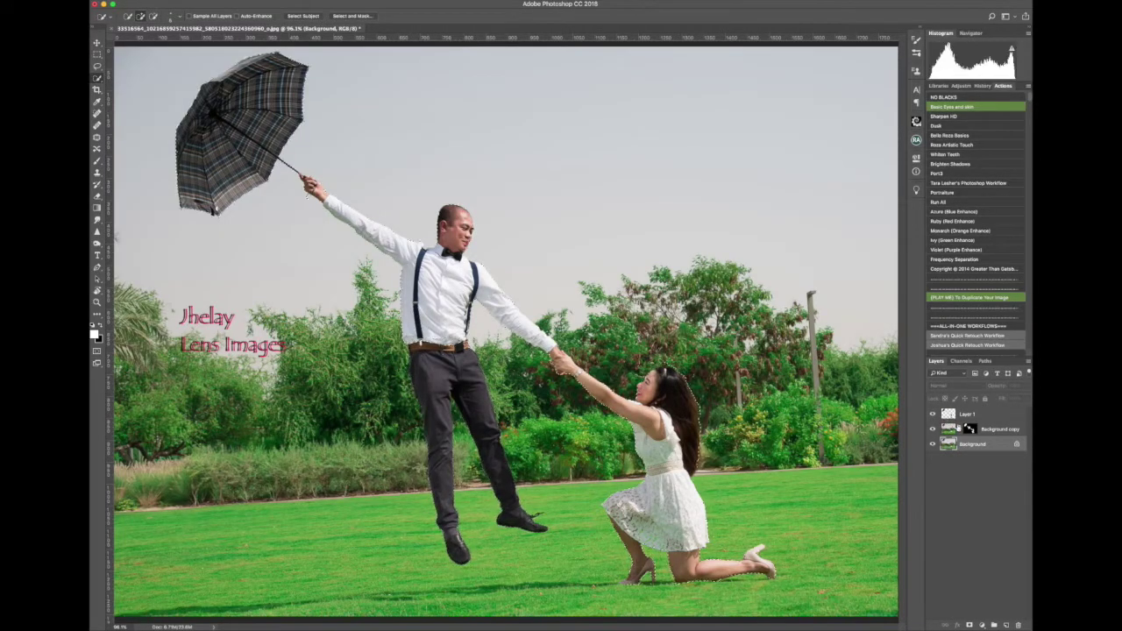
left_click(982, 625)
left_click(934, 443, "alt")
left_click(980, 85)
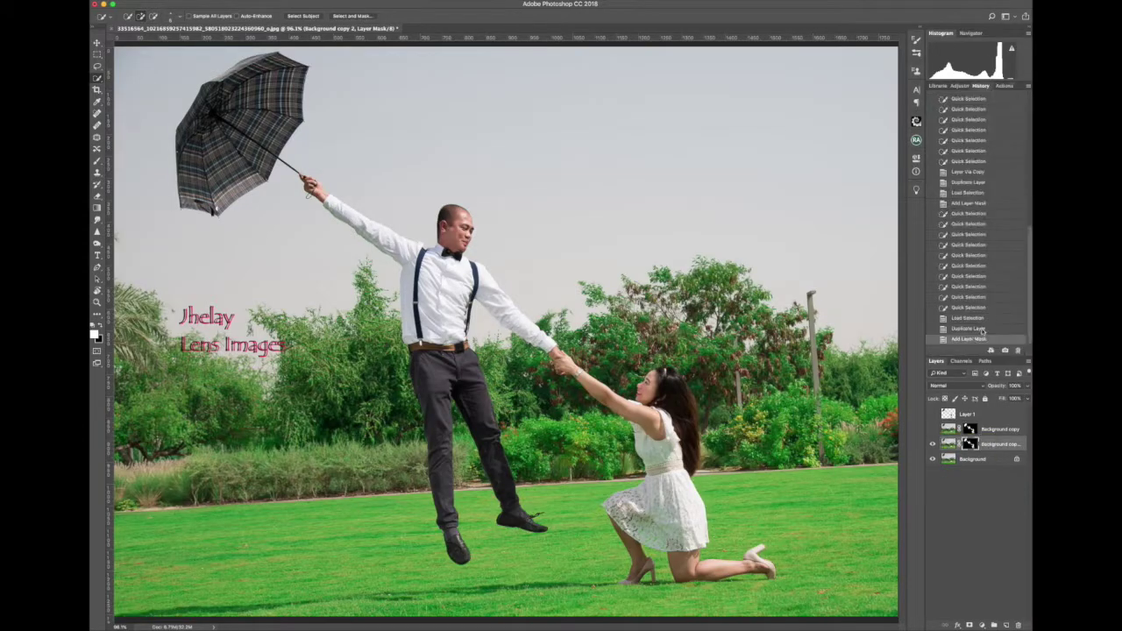
left_click(967, 338)
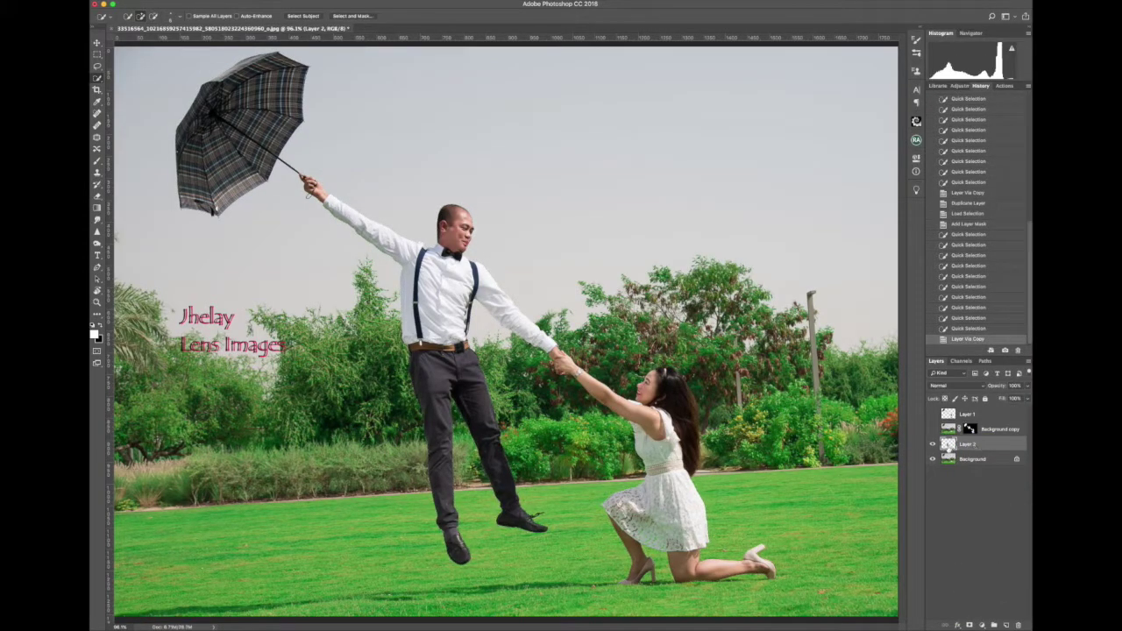
Reload the trouser selection, merge Layer 2 into Layer 1, and duplicate the original photo layer
left_click(949, 445, "ctrl")
mouse_move(949, 446)
left_mouse_down()
mouse_move(950, 412)
mouse_move(1005, 625)
left_mouse_up()
key("ctrl+e")
left_click(949, 429, "ctrl")
Mask the copy to the couple and paint in the umbrella shaft, hand and arm edges
left_click(969, 625)
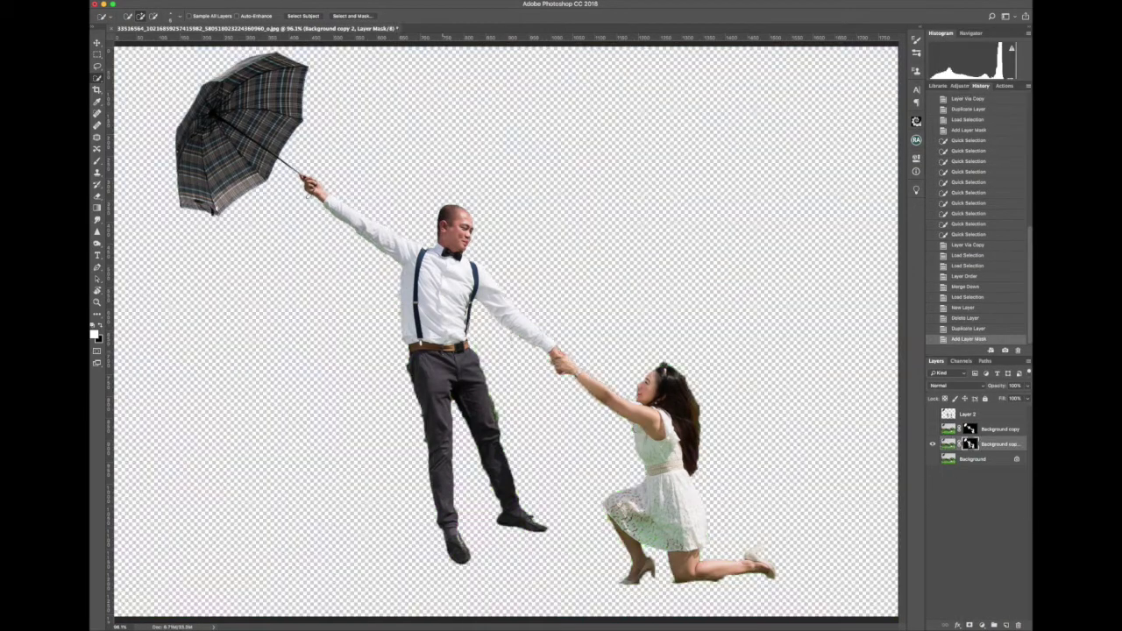
key("b")
scroll(308, 186, "up", 6)
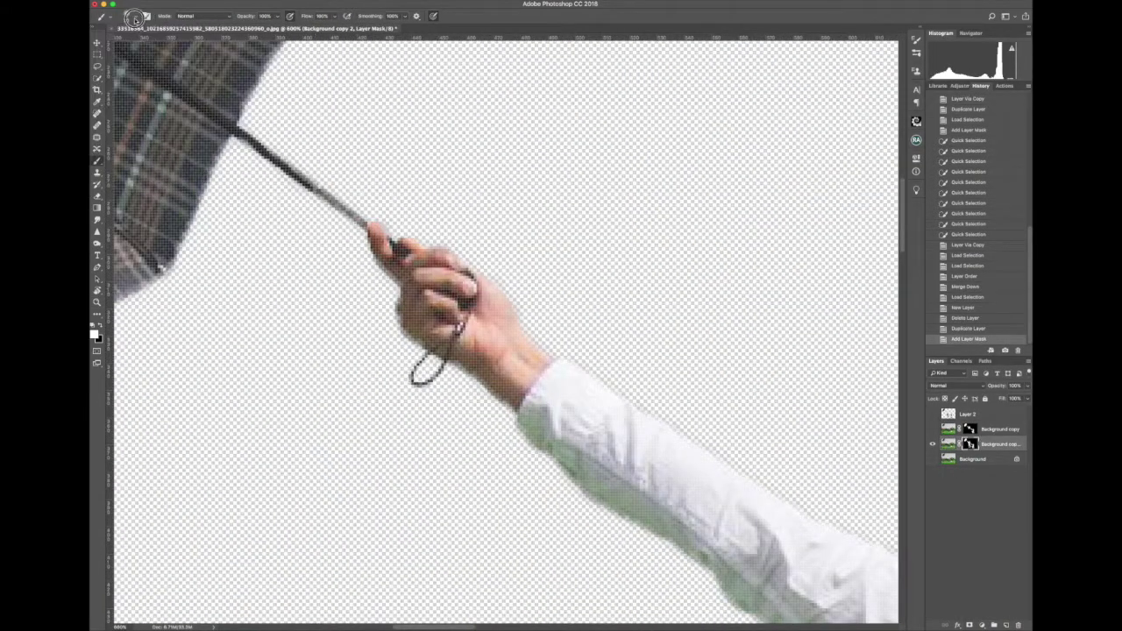
left_click_drag(337, 206, 375, 231)
left_click(496, 309)
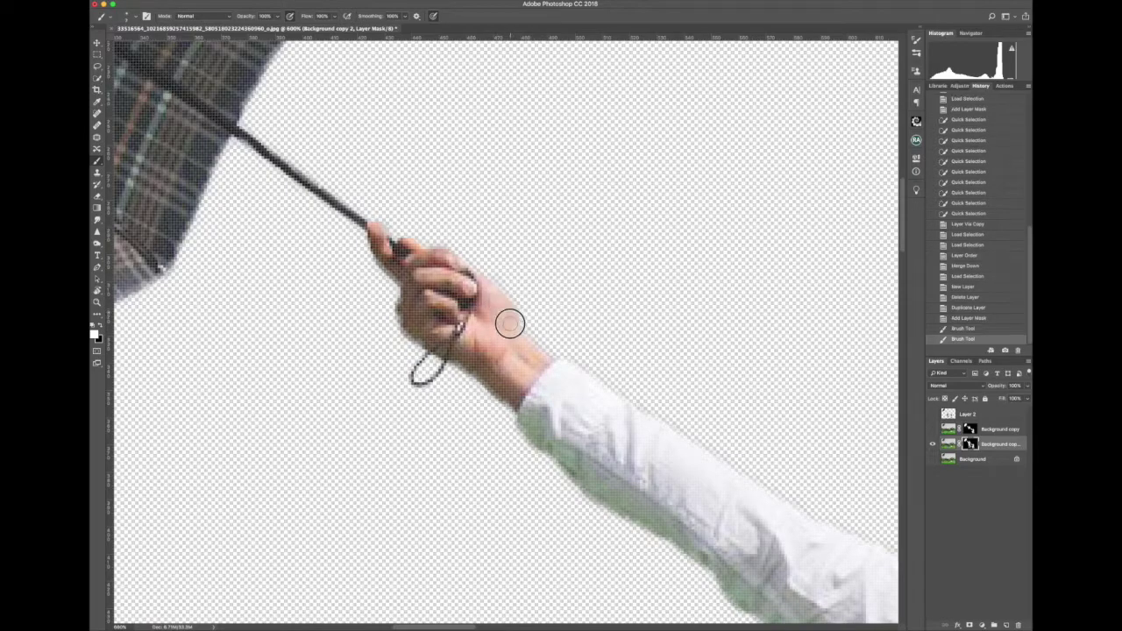
scroll(508, 321, "right", 5)
scroll(681, 378, "right", 5)
left_click(681, 377)
scroll(743, 357, "down", 3)
scroll(743, 356, "down", 5)
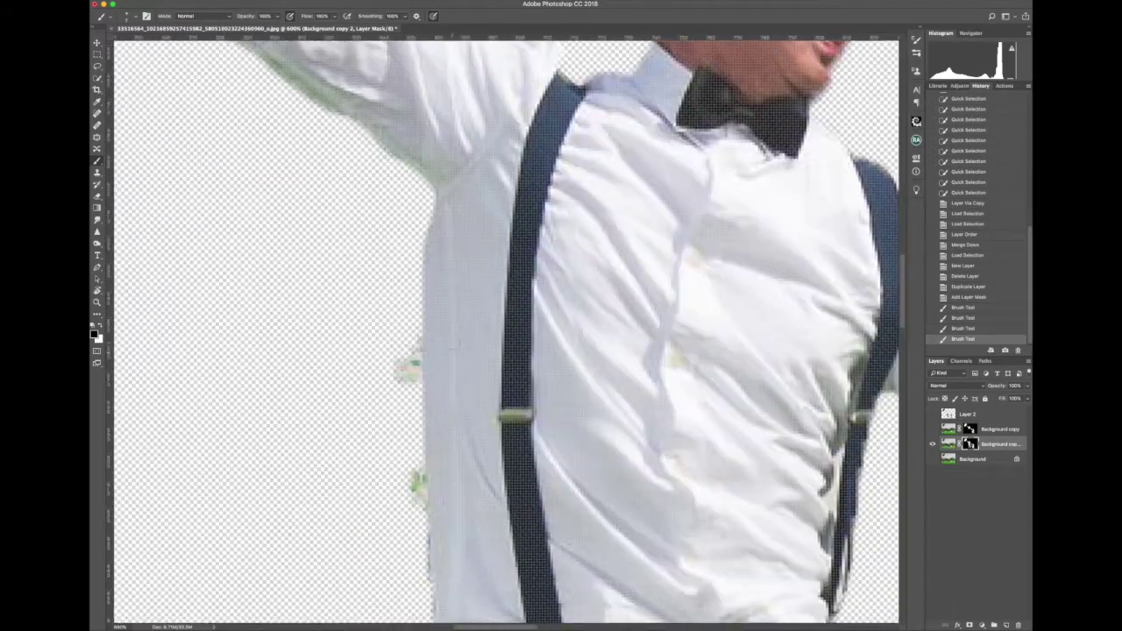
scroll(409, 403, "down", 1)
scroll(409, 441, "down", 3)
left_click_drag(455, 377, 481, 512)
scroll(481, 513, "down", 3)
left_click_drag(535, 425, 561, 513)
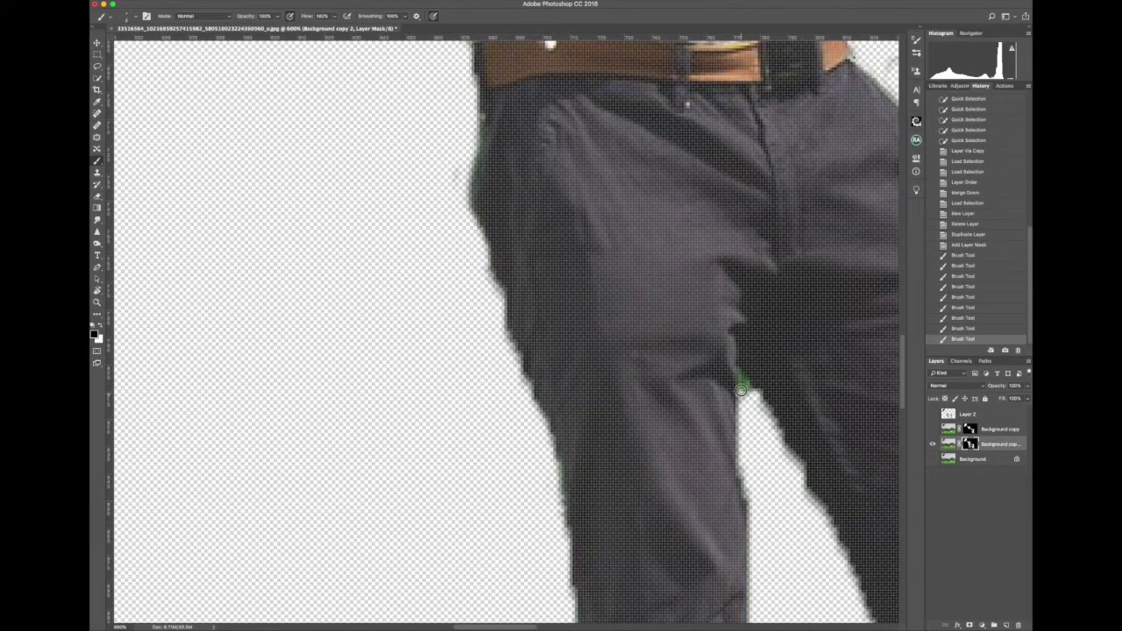
Paint the mask along the woman's hair, dress and leg edges to remove green grass fringes
left_click_drag(754, 359, 740, 393)
scroll(712, 445, "down", 3)
left_click_drag(561, 272, 574, 293)
scroll(544, 280, "down", 3)
scroll(614, 350, "down", 3)
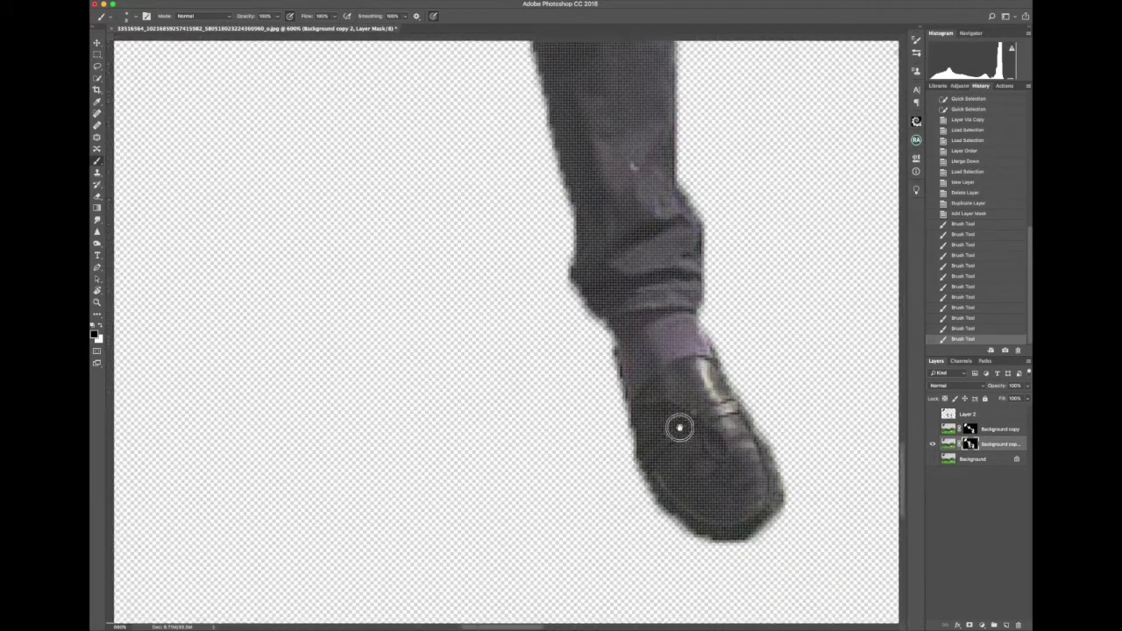
scroll(676, 429, "down", 2)
left_click_drag(736, 429, 704, 421)
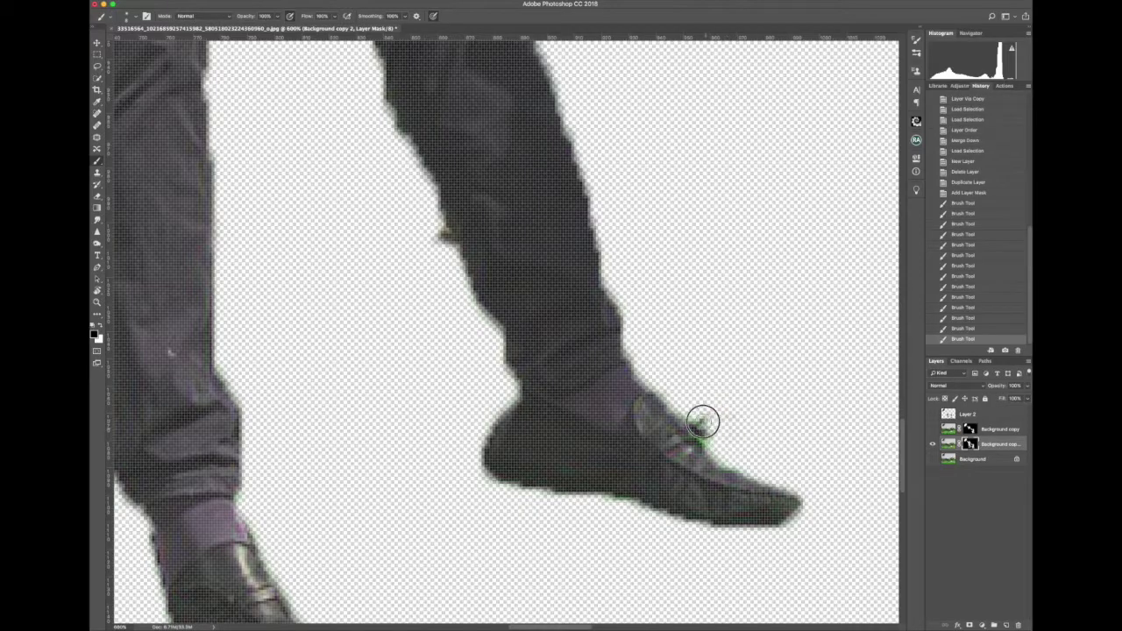
scroll(519, 403, "up", 2)
scroll(518, 403, "up", 5)
mouse_move(452, 272)
left_mouse_down()
mouse_move(473, 386)
mouse_move(512, 447)
left_mouse_up()
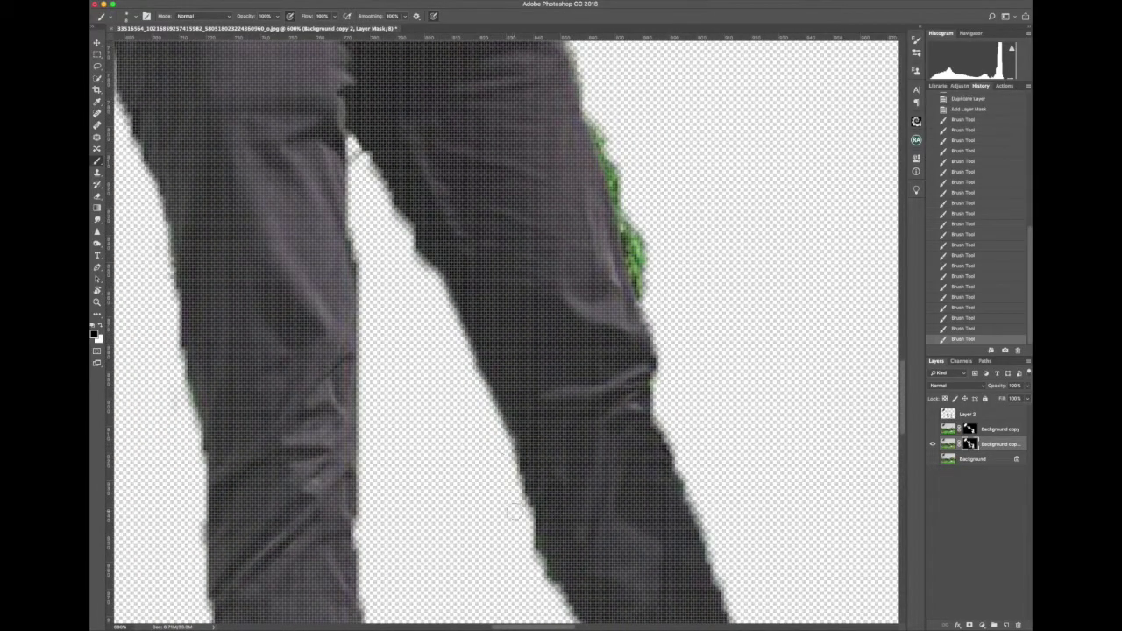
scroll(561, 485, "down", 2)
left_click_drag(754, 478, 688, 210)
scroll(684, 219, "up", 2)
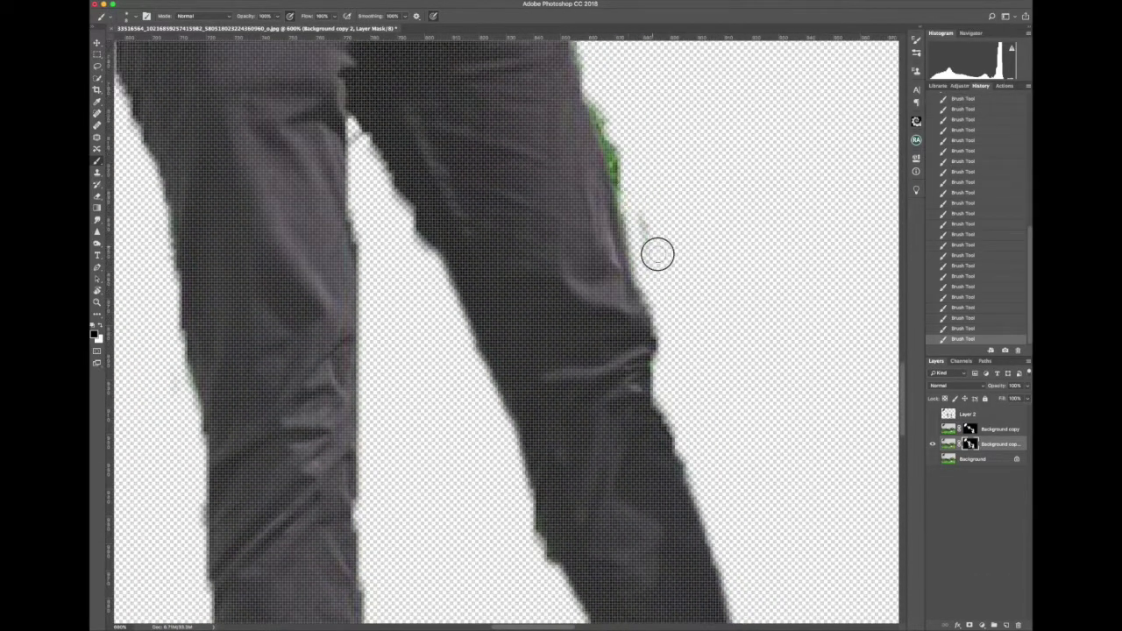
left_click_drag(656, 251, 609, 125)
scroll(610, 125, "up", 3)
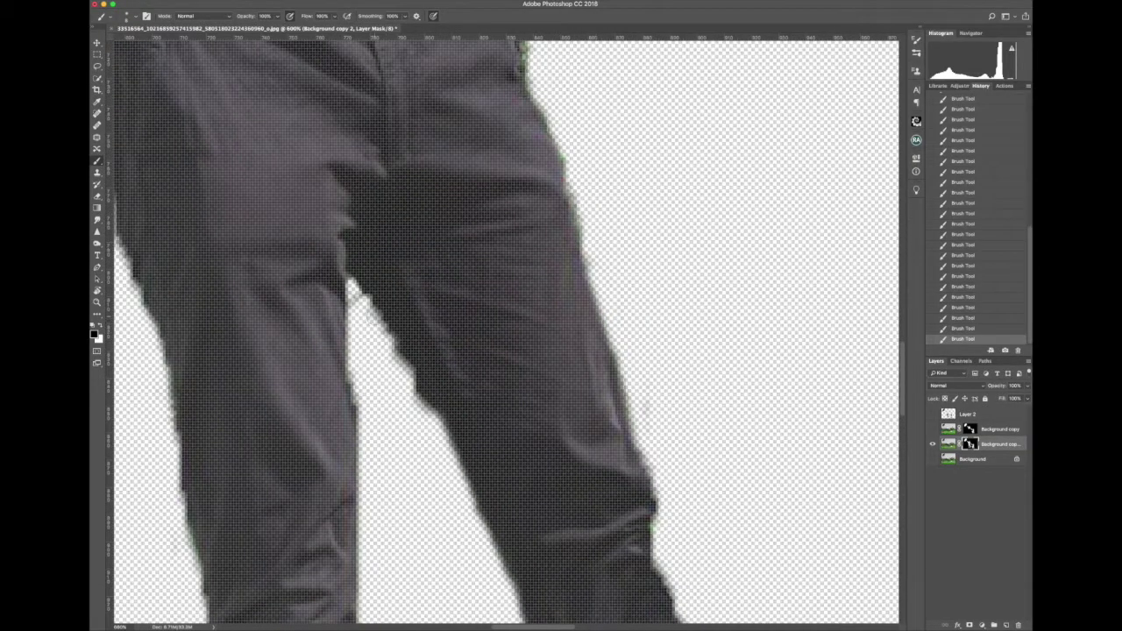
scroll(360, 237, "up", 4)
scroll(531, 289, "up", 2)
scroll(563, 308, "up", 2)
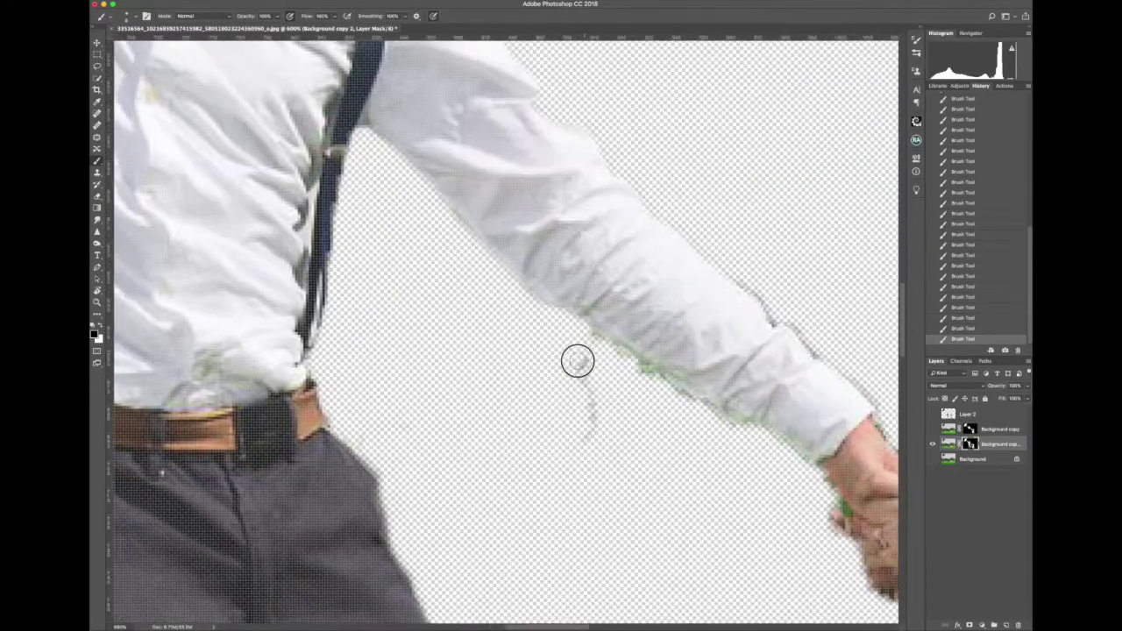
Restore the shoe heel tip on the mask and fit the whole photo on screen
scroll(704, 482, "right", 3)
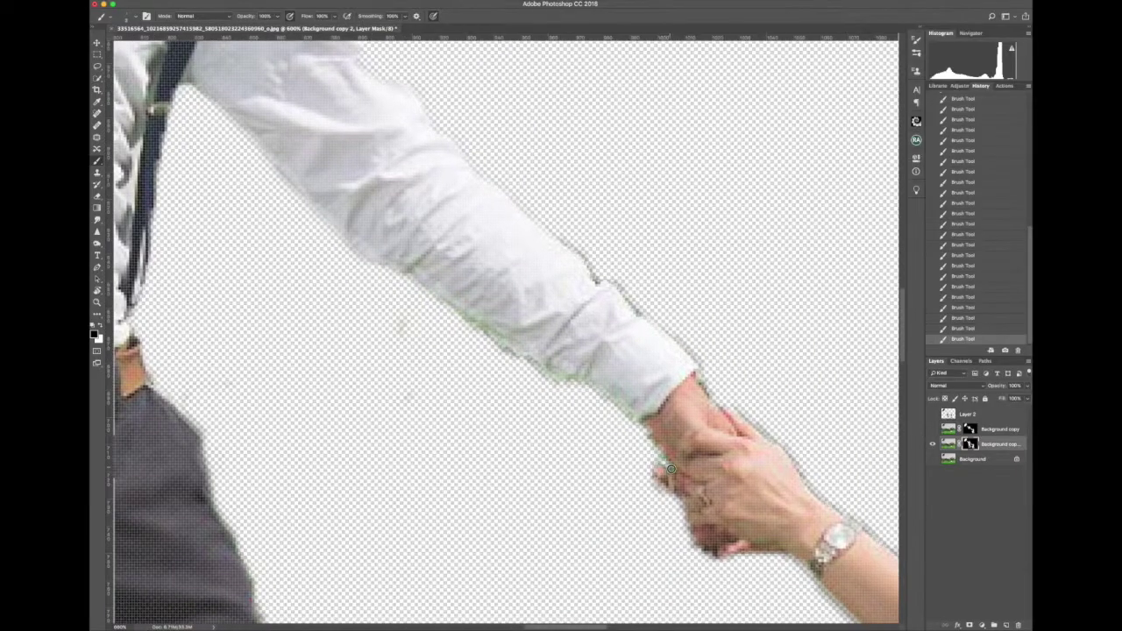
scroll(668, 466, "right", 5)
scroll(640, 351, "right", 4)
scroll(614, 289, "right", 4)
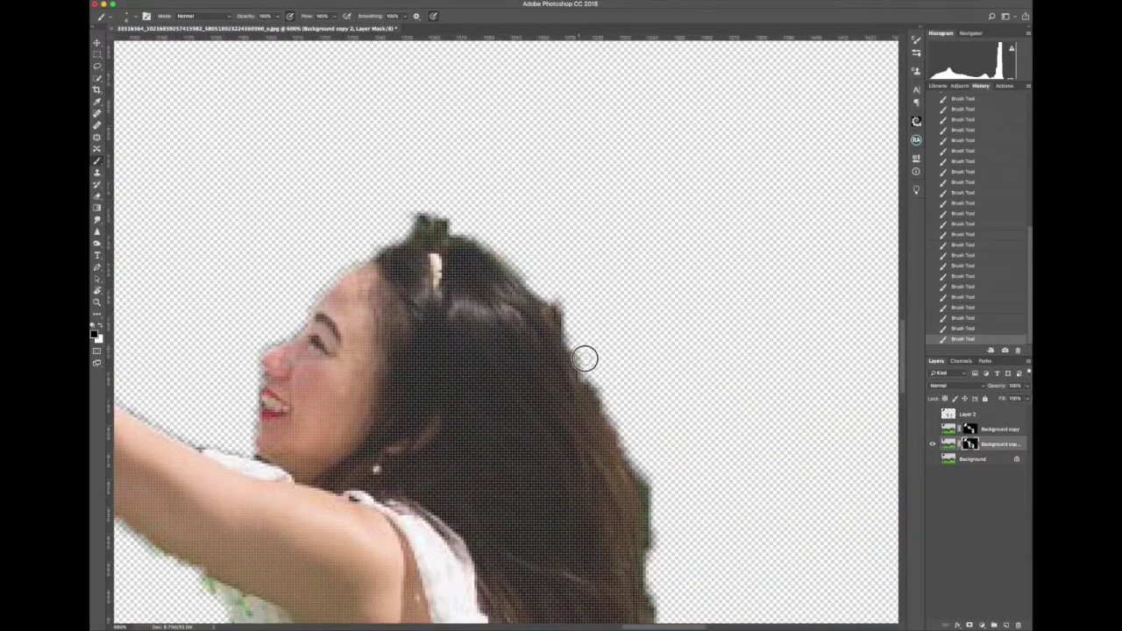
scroll(578, 351, "down", 2)
scroll(561, 333, "down", 2)
scroll(534, 302, "down", 5)
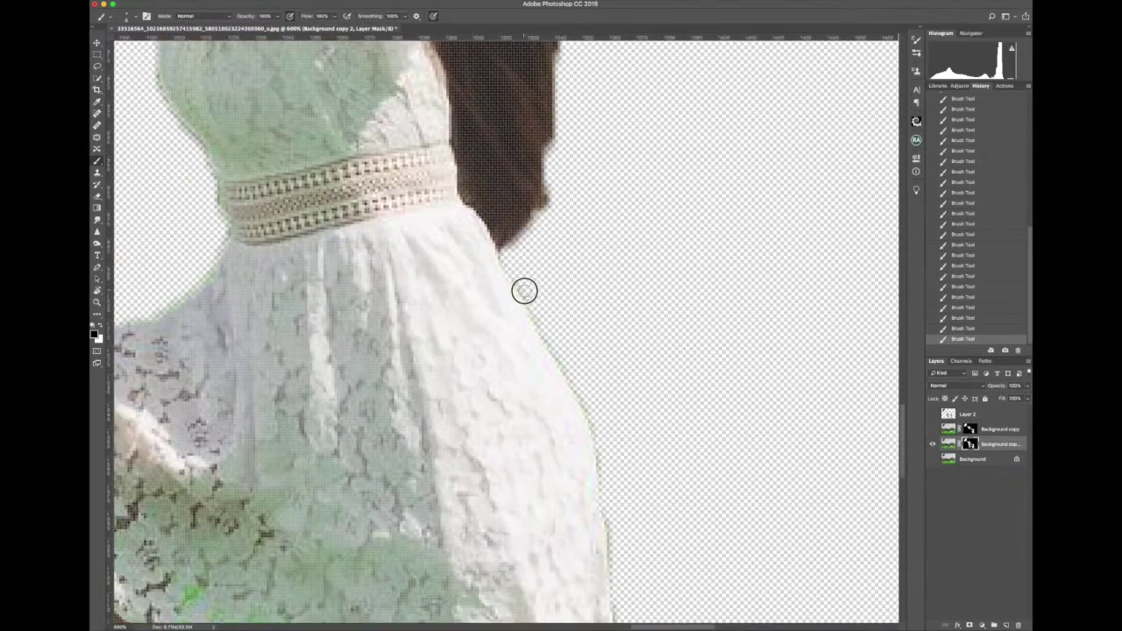
scroll(524, 291, "down", 1)
scroll(569, 327, "down", 4)
scroll(553, 358, "down", 3)
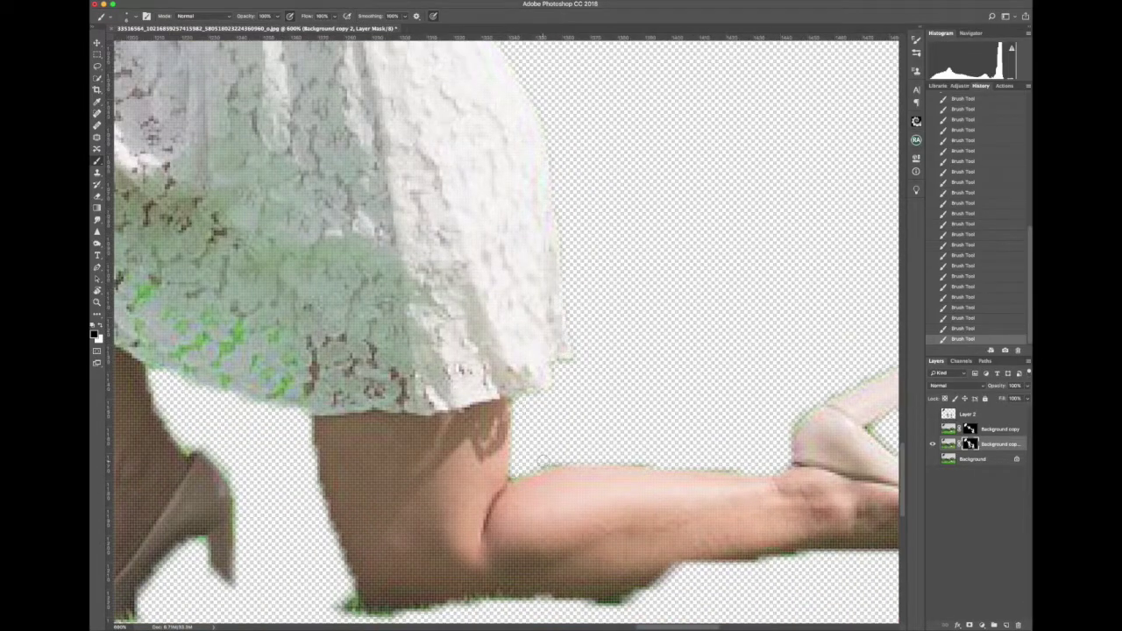
scroll(552, 412, "right", 4)
scroll(561, 368, "down", 2)
scroll(564, 351, "down", 2)
scroll(563, 351, "left", 3)
scroll(483, 306, "left", 3)
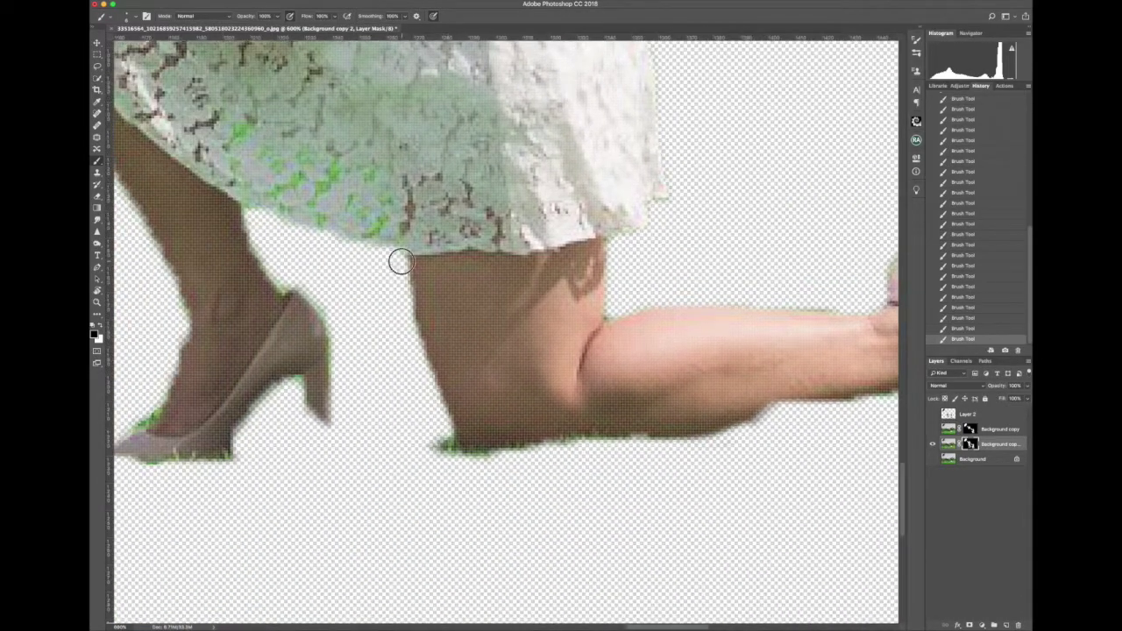
scroll(445, 453, "left", 4)
left_click_drag(522, 464, 534, 433)
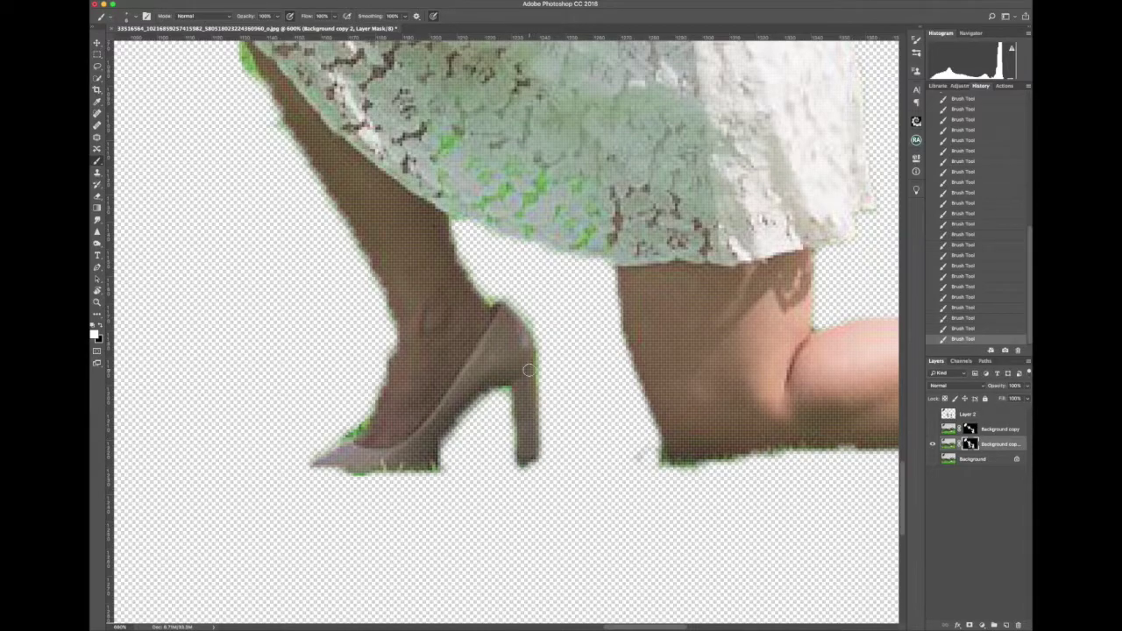
scroll(474, 412, "left", 4)
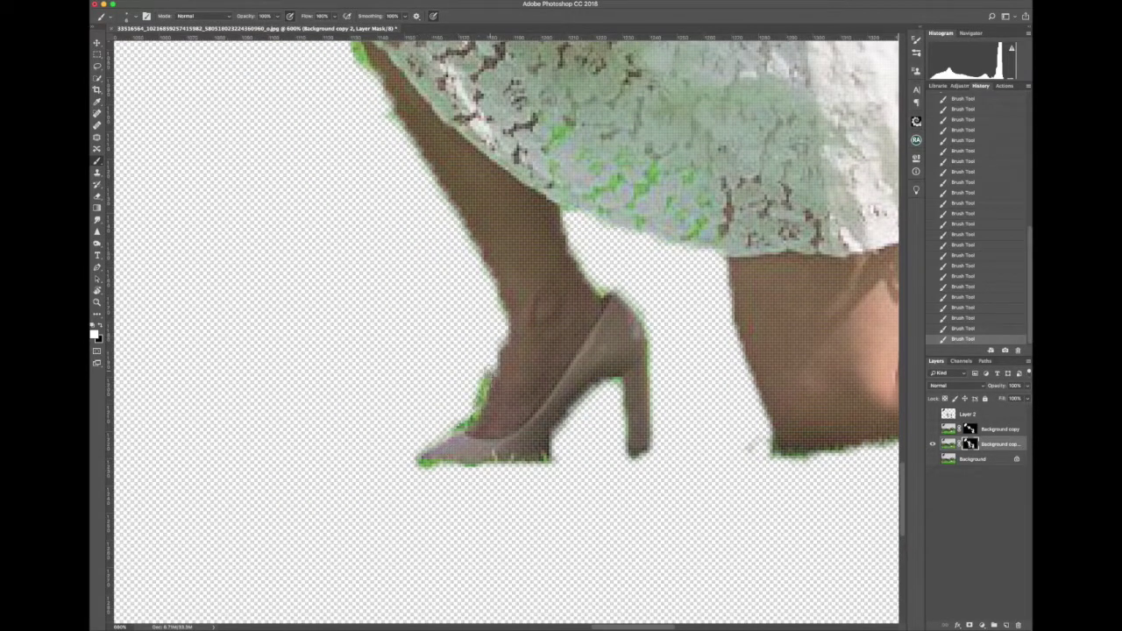
scroll(403, 145, "up", 4)
scroll(403, 145, "left", 2)
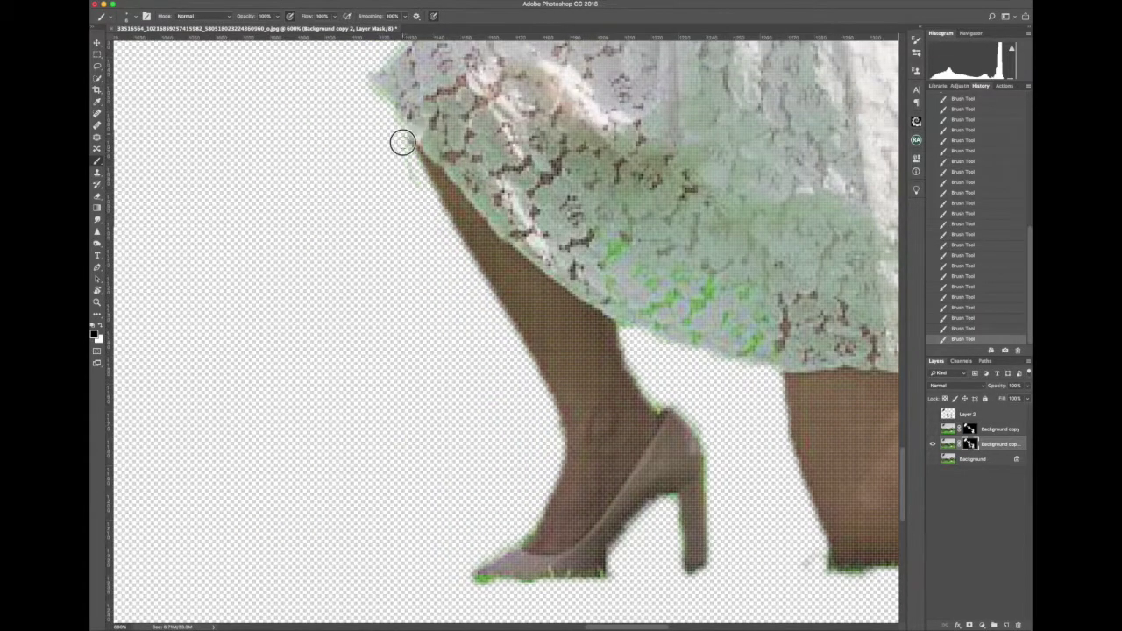
key("z")
key("ctrl+0")
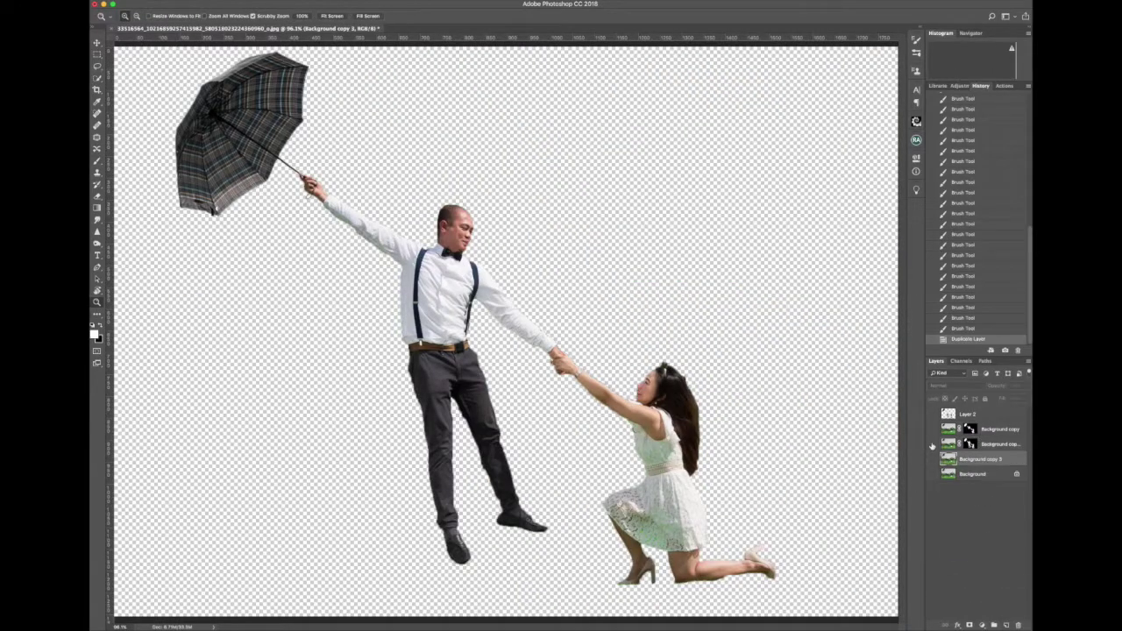
Load the couple and umbrella selection on a layer copy and Content-Aware fill it
key("ctrl+j")
key("l")
left_click(254, 194)
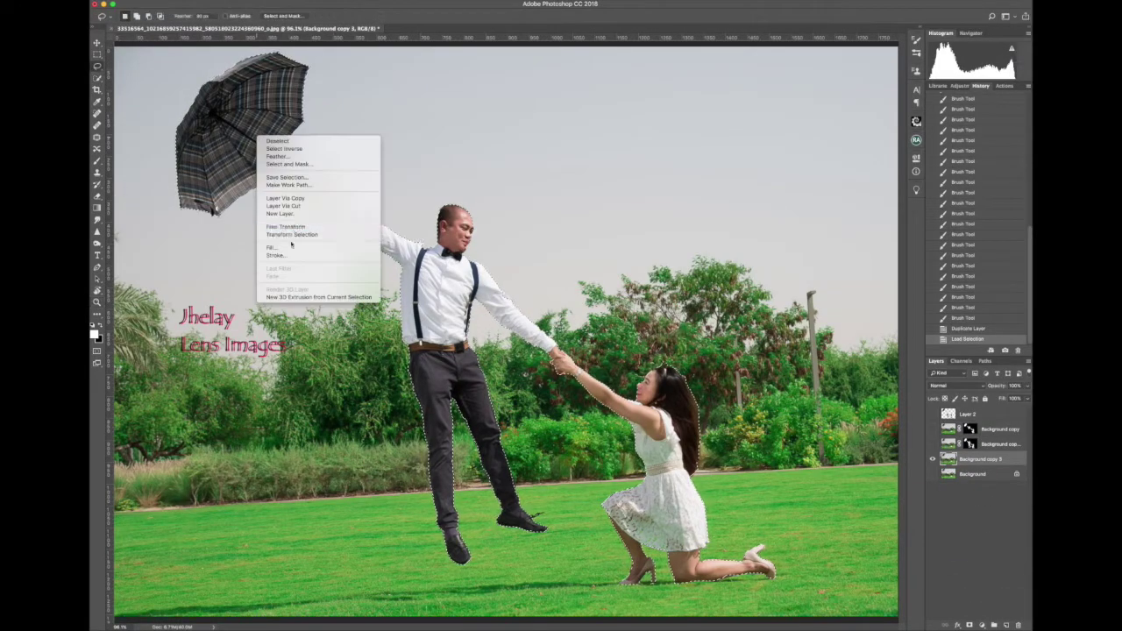
key("Return")
key("shift+F5")
key("Return")
key("ctrl+d")
Patch the umbrella, raised arm and upper-body outlines with nearby sky
key("j")
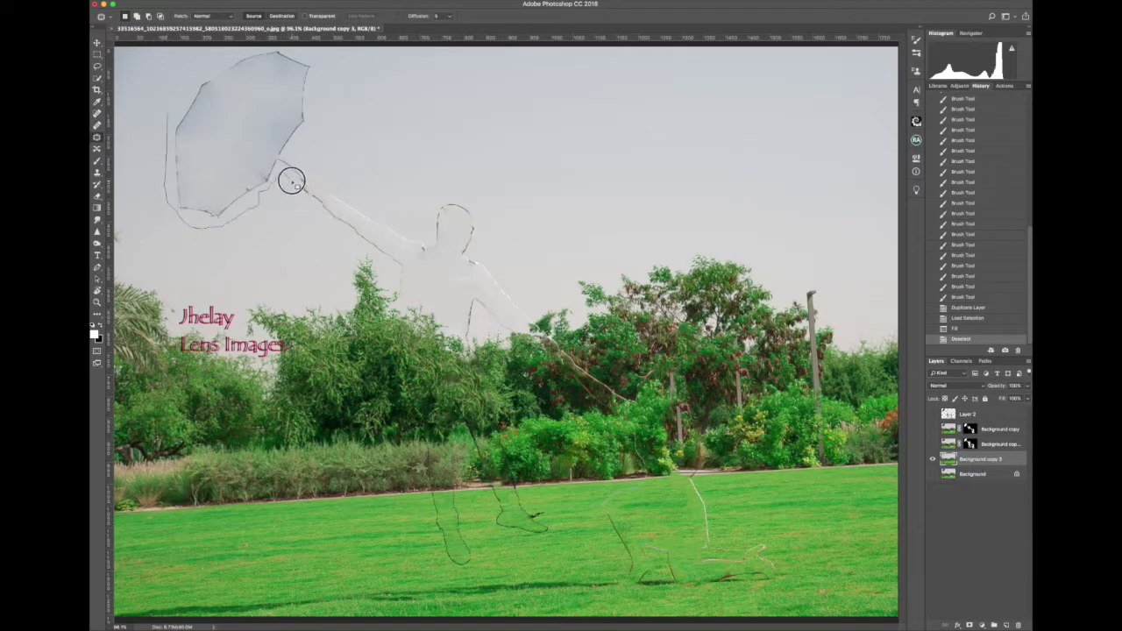
left_click_drag(207, 72, 309, 166)
key("ctrl+d")
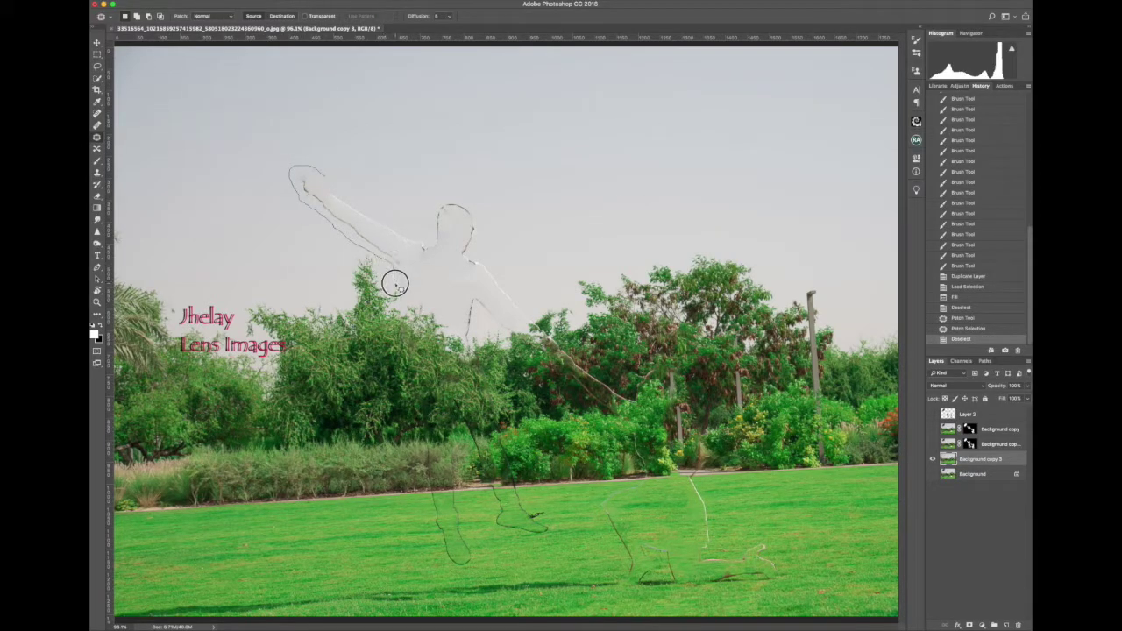
left_click_drag(390, 207, 390, 131)
key("ctrl+d")
left_click_drag(499, 289, 500, 211)
key("ctrl+d")
left_click_drag(491, 315, 491, 228)
key("ctrl+d")
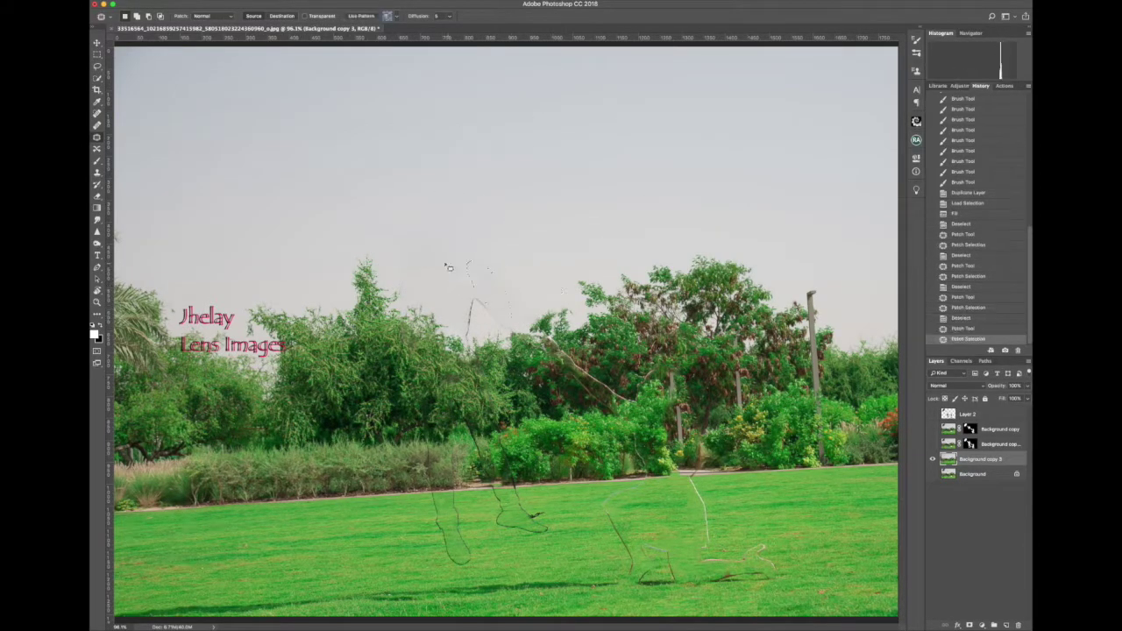
left_click_drag(462, 347, 462, 263)
key("ctrl+d")
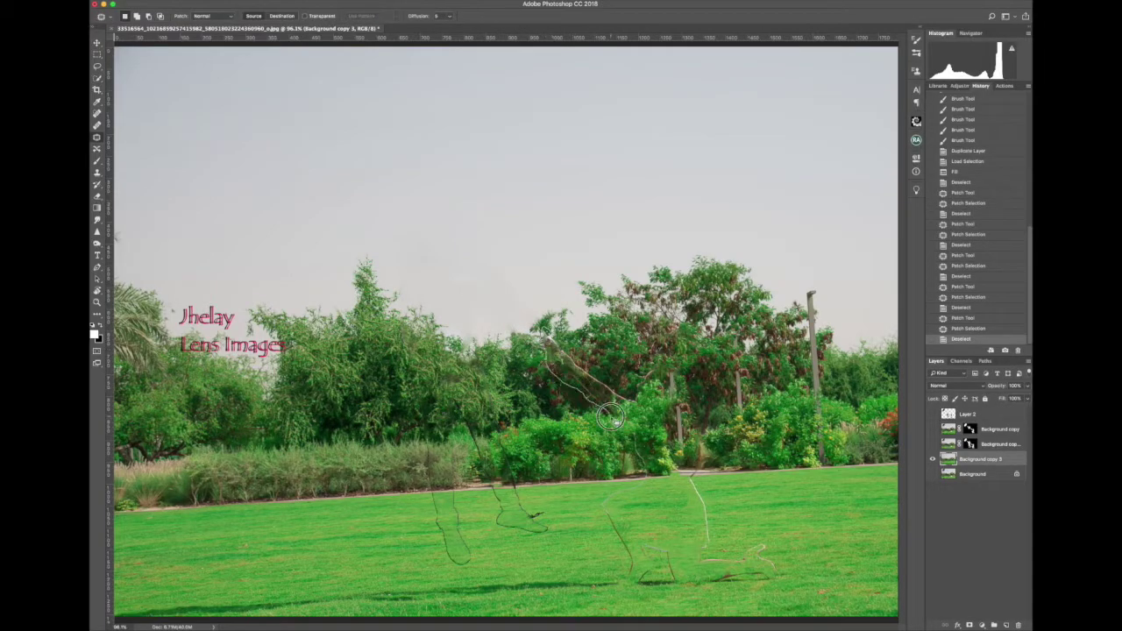
Patch away the remaining outlines among the trees, on the grass and near the bushes
left_click_drag(587, 377, 526, 386)
key("ctrl+d")
left_click_drag(638, 456, 666, 456)
key("ctrl+d")
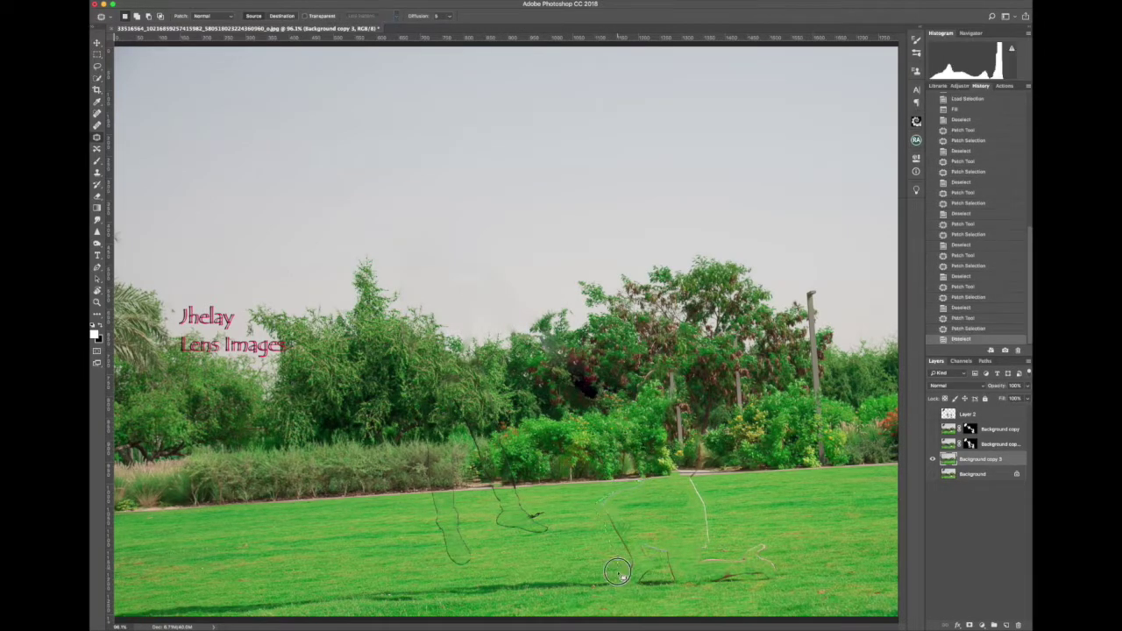
key("ctrl+d")
mouse_move(639, 491)
left_mouse_down()
mouse_move(639, 541)
mouse_move(301, 561)
left_mouse_up()
key("ctrl+d")
mouse_move(517, 486)
left_mouse_down()
mouse_move(603, 511)
mouse_move(474, 550)
left_mouse_up()
key("ctrl+d")
left_click_drag(445, 447, 509, 526)
key("ctrl+d")
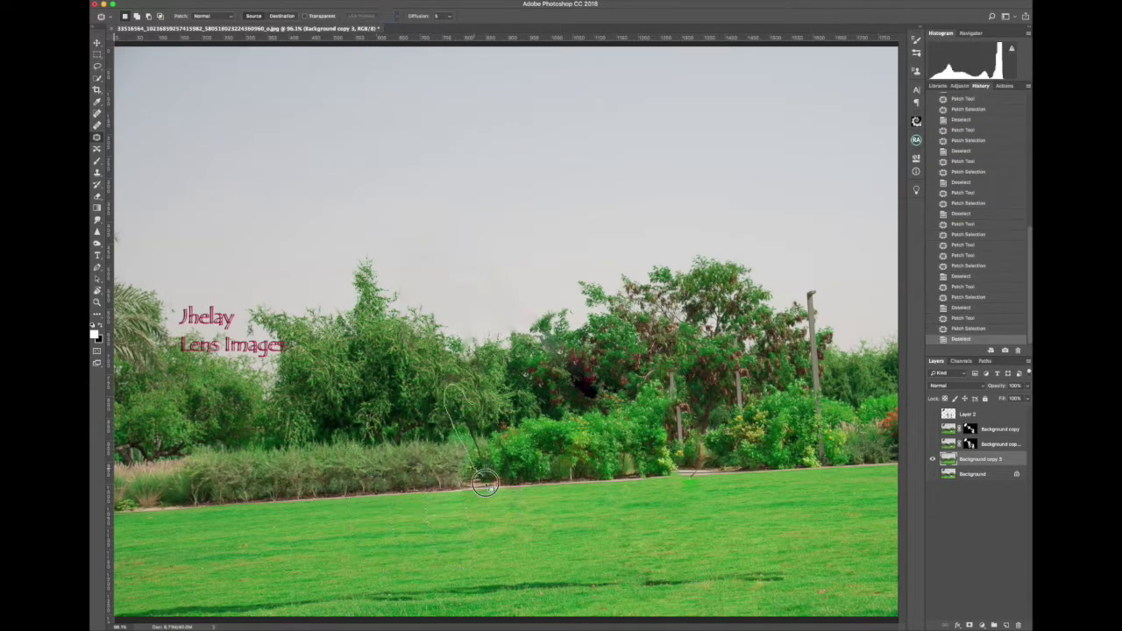
mouse_move(495, 416)
left_mouse_down()
mouse_move(518, 450)
mouse_move(714, 454)
left_mouse_up()
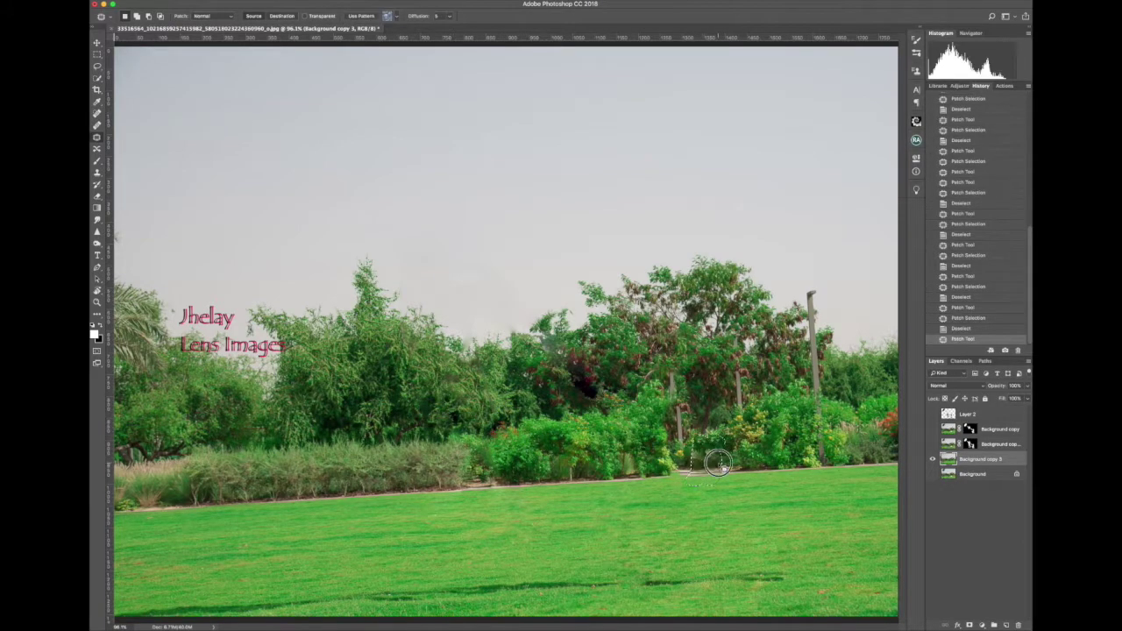
key("ctrl+d")
Apply a 23 px Tilt-Shift blur to a duplicated background, focus band at the legs tilted up-right
key("ctrl+j")
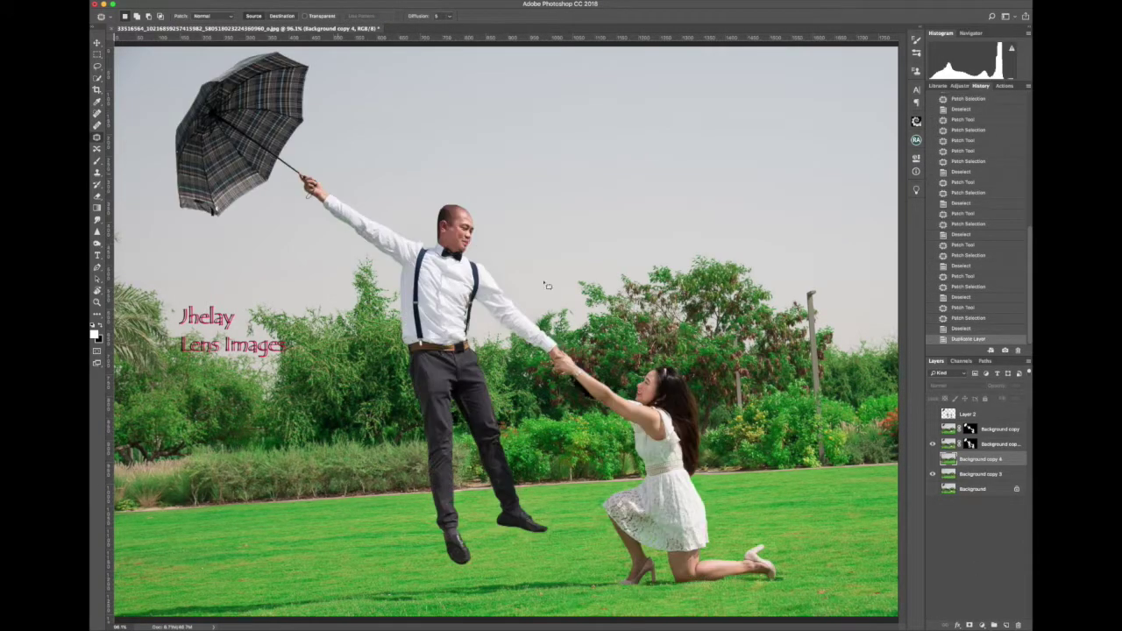
left_click(932, 443)
left_click(223, 0)
left_click(355, 135)
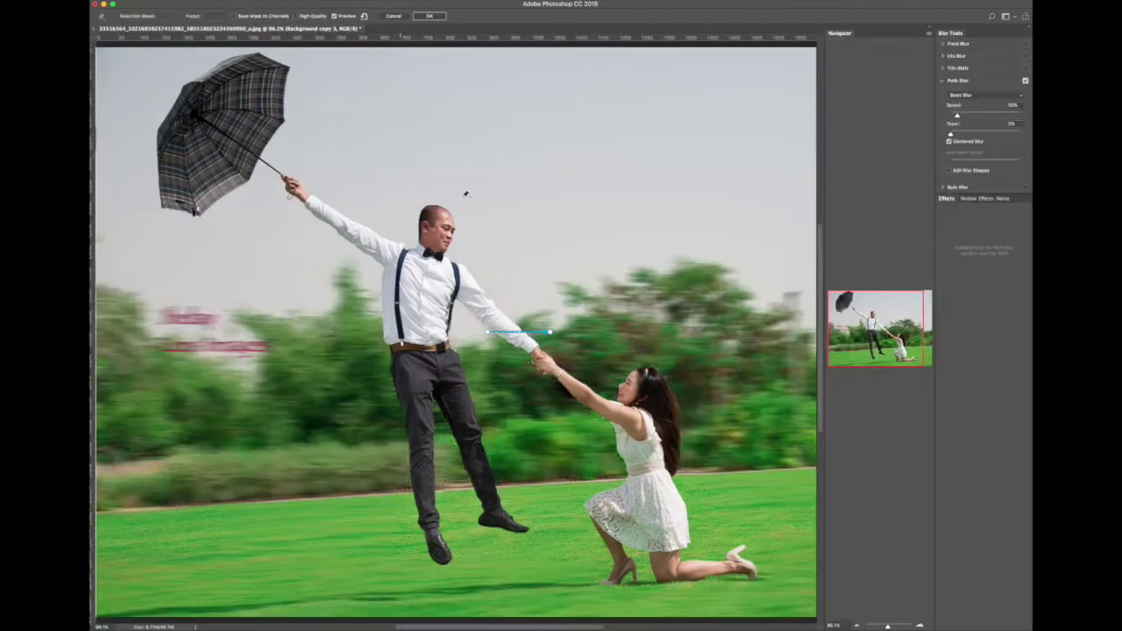
left_click(1024, 80)
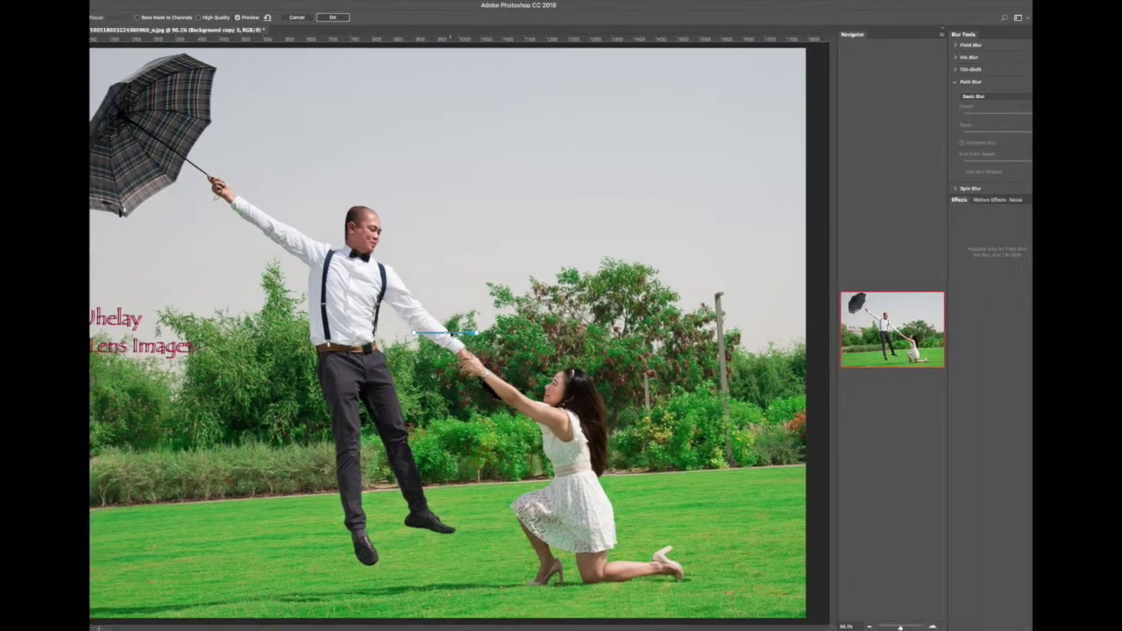
left_click(969, 69)
left_click_drag(426, 325, 417, 555)
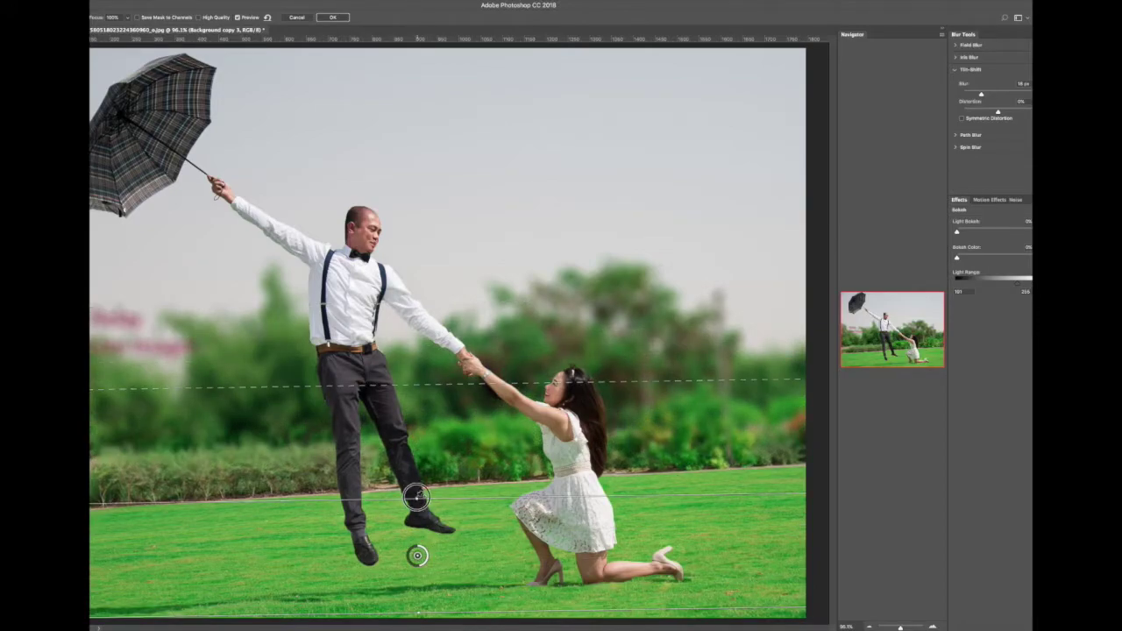
left_click_drag(416, 497, 412, 529)
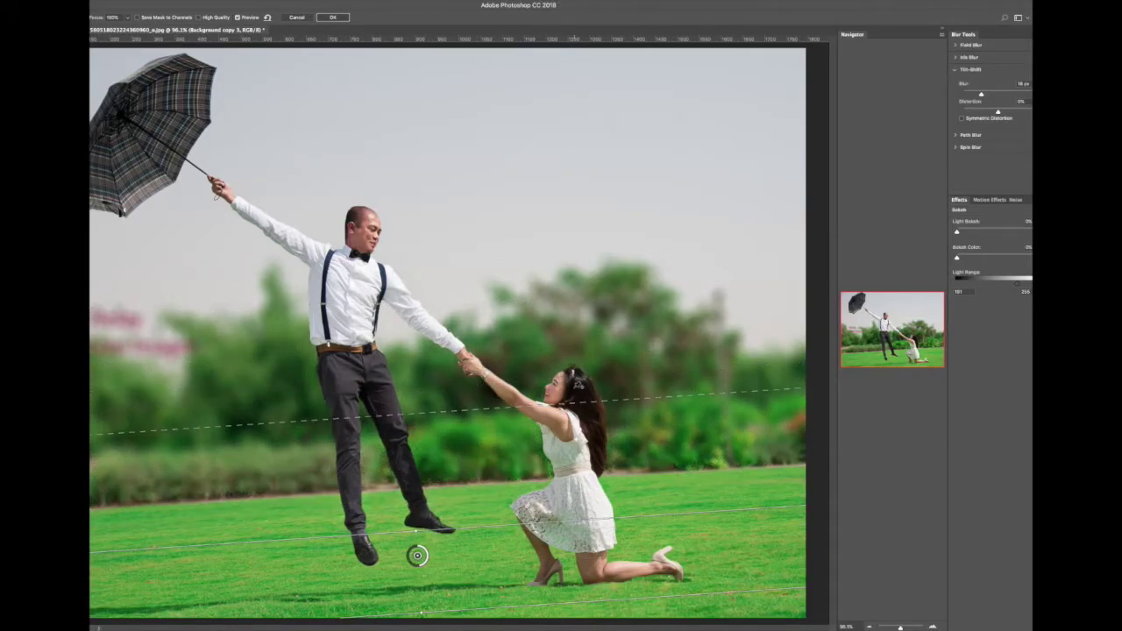
left_click_drag(980, 94, 984, 94)
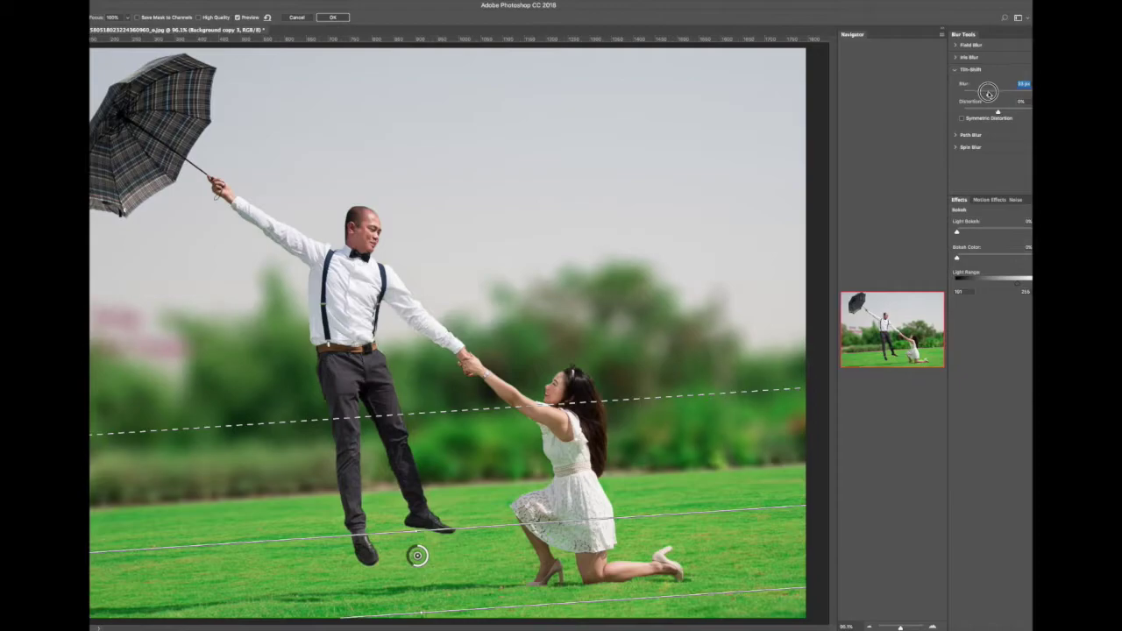
left_click(333, 17)
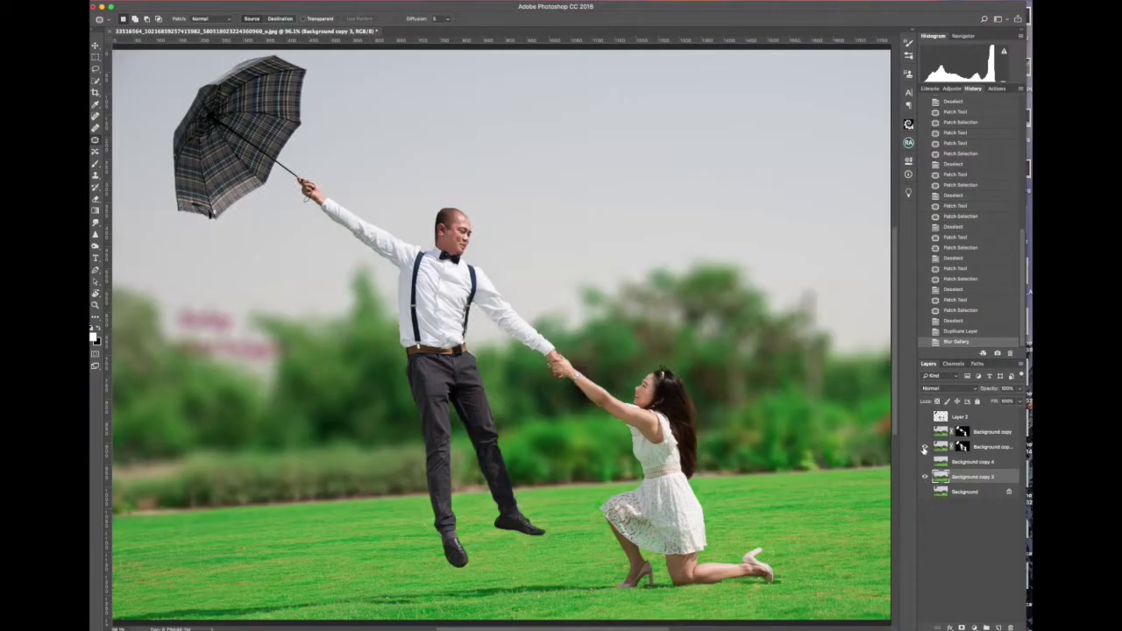
Copy the watermark lettering onto its own layer via Color Range and move it near the top
left_click(924, 478)
left_click(924, 492)
key("m")
left_click_drag(172, 302, 282, 359)
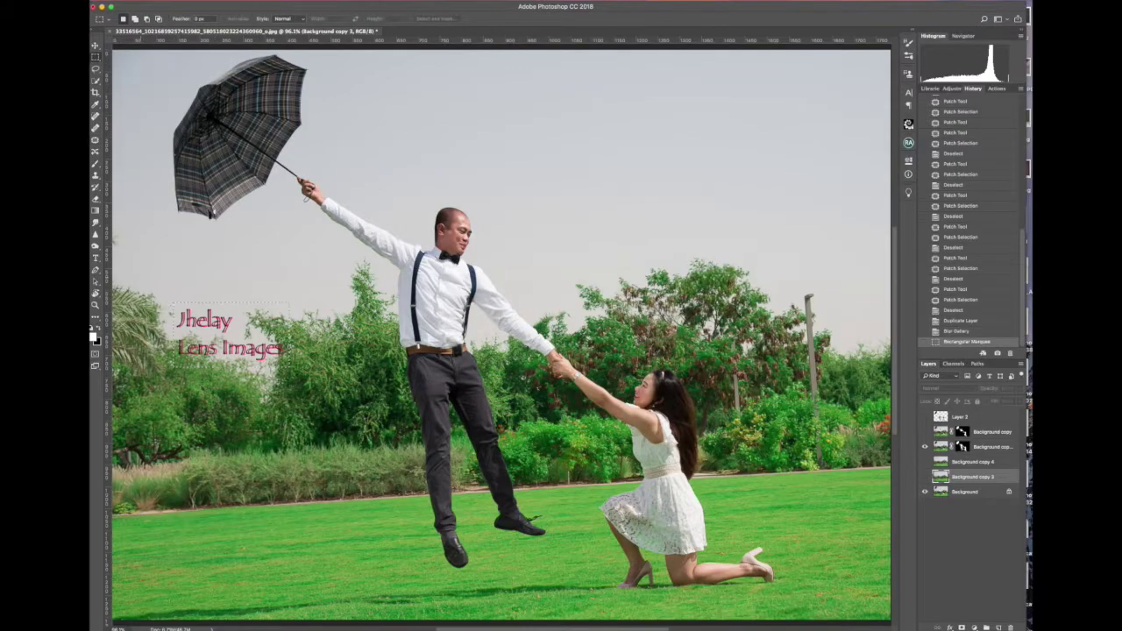
left_click(191, 1)
left_click(235, 84)
left_click(798, 218)
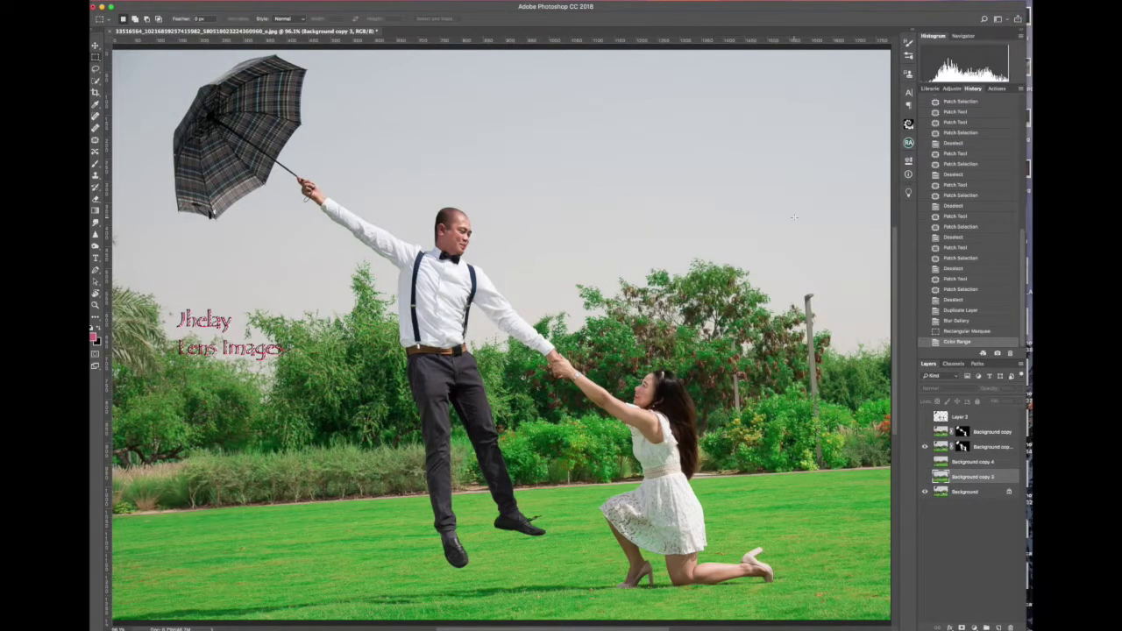
key("ctrl+j")
mouse_move(973, 477)
left_mouse_down()
mouse_move(959, 430)
mouse_move(1010, 628)
left_mouse_up()
left_click(925, 447)
Delete the extra masked couple layer and paint the mask along the left trouser edge
key("z")
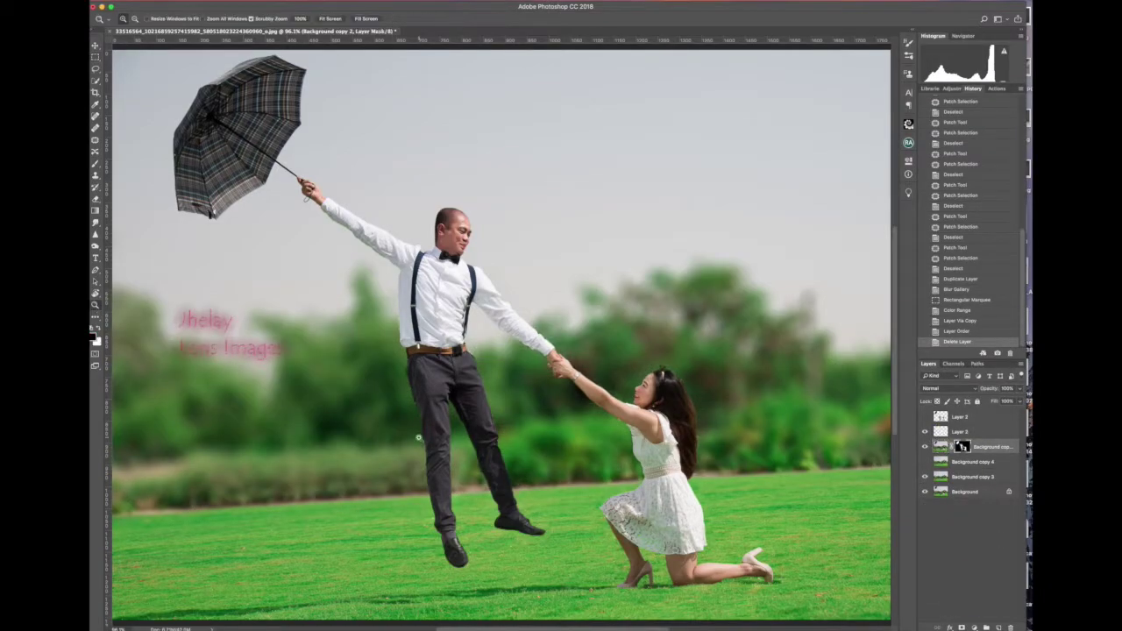
left_click_drag(438, 368, 508, 368)
left_click(96, 164)
mouse_move(350, 268)
left_mouse_down()
mouse_move(341, 300)
mouse_move(361, 360)
left_mouse_up()
Refine the mask along the man's trouser edges and lower trouser leg
left_click_drag(393, 453, 404, 484)
scroll(423, 531, "down", 3)
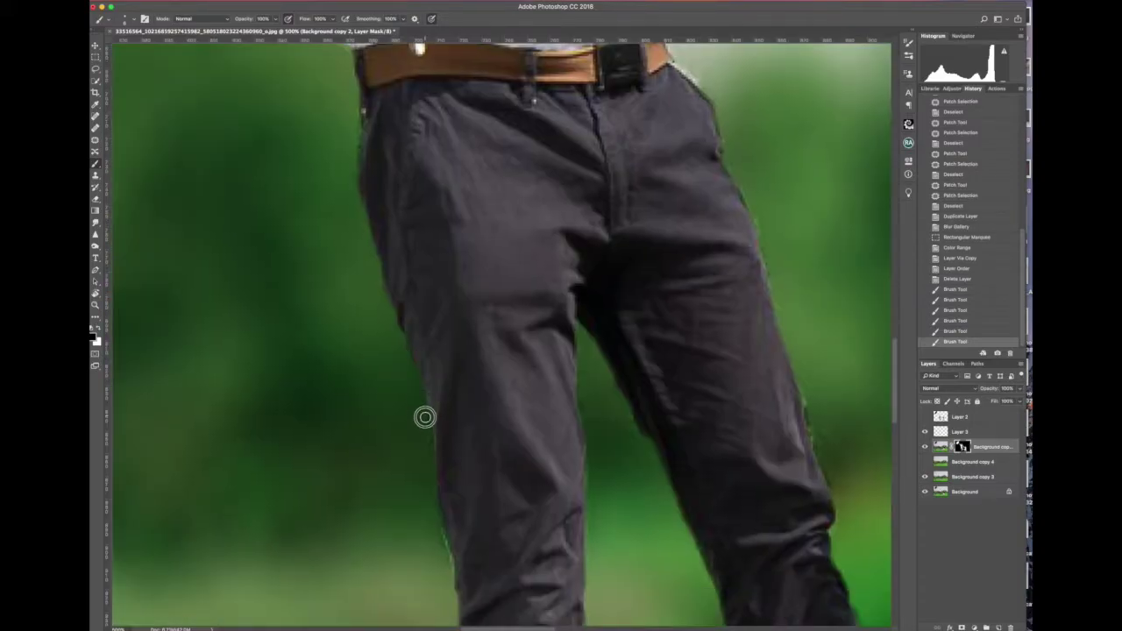
scroll(427, 471, "down", 3)
mouse_move(423, 416)
left_mouse_down()
mouse_move(427, 471)
mouse_move(443, 494)
left_mouse_up()
scroll(428, 501, "down", 5)
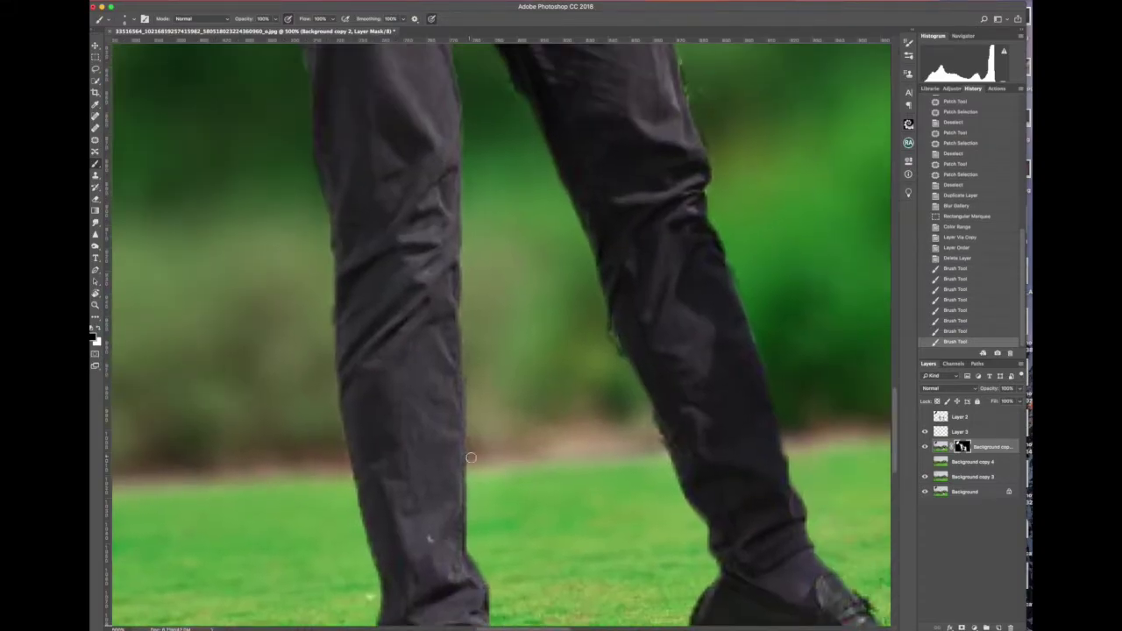
left_click_drag(464, 228, 476, 288)
scroll(476, 289, "up", 3)
scroll(460, 324, "up", 3)
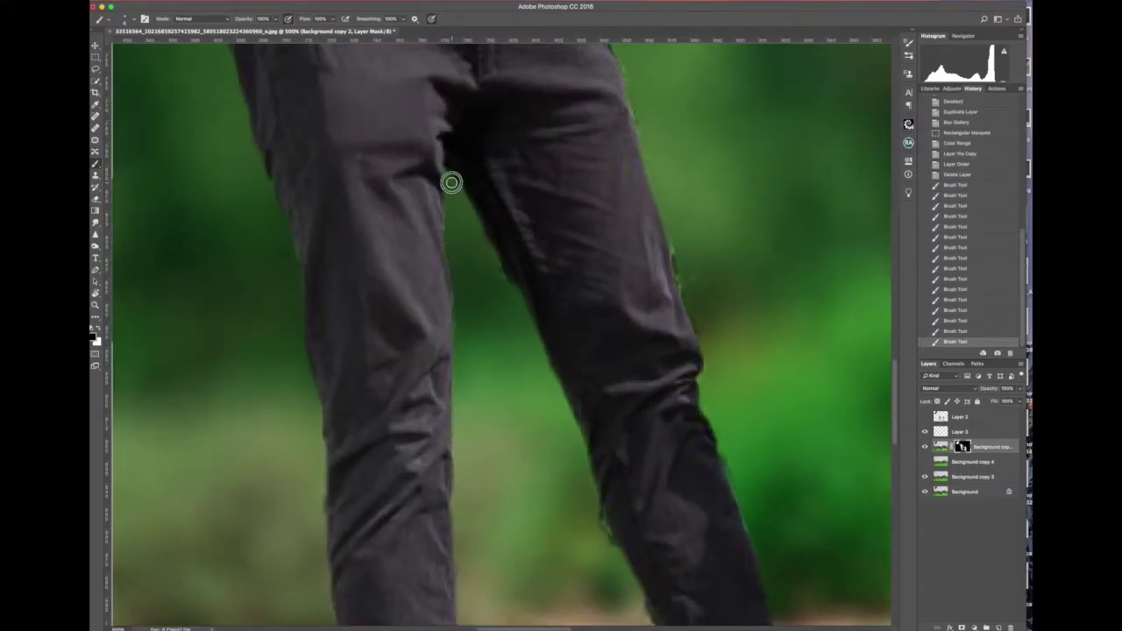
left_click_drag(451, 183, 499, 289)
scroll(531, 338, "down", 3)
scroll(546, 464, "down", 3)
Pan around the image, then fit the whole image on screen
scroll(526, 450, "up", 2)
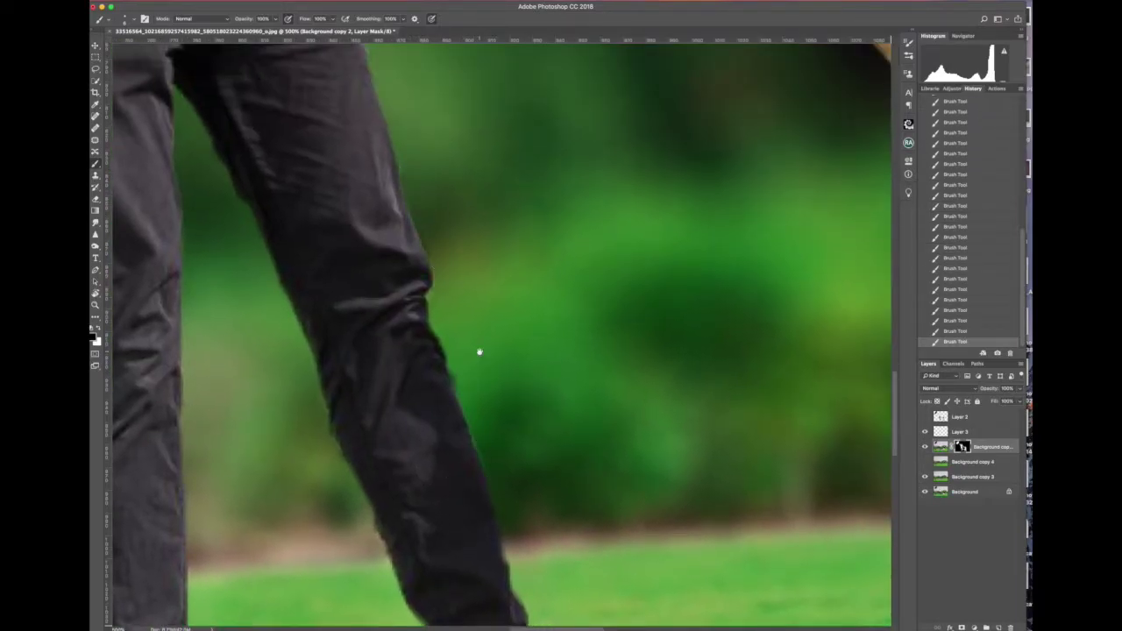
scroll(479, 352, "up", 3)
scroll(477, 307, "up", 3)
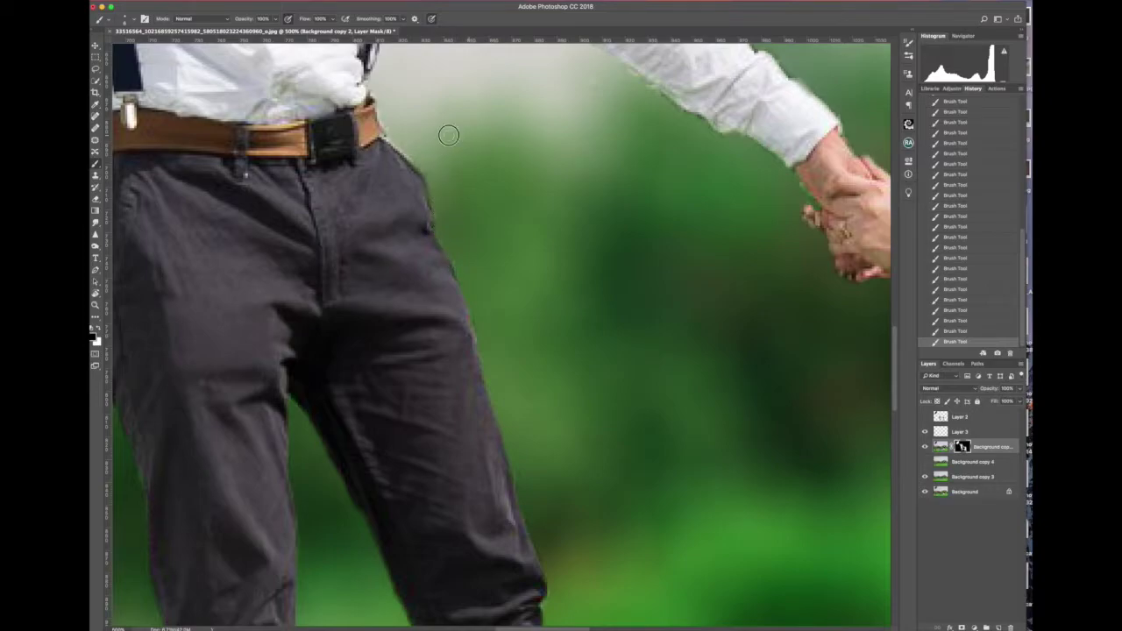
scroll(632, 493, "up", 5)
scroll(306, 329, "left", 2)
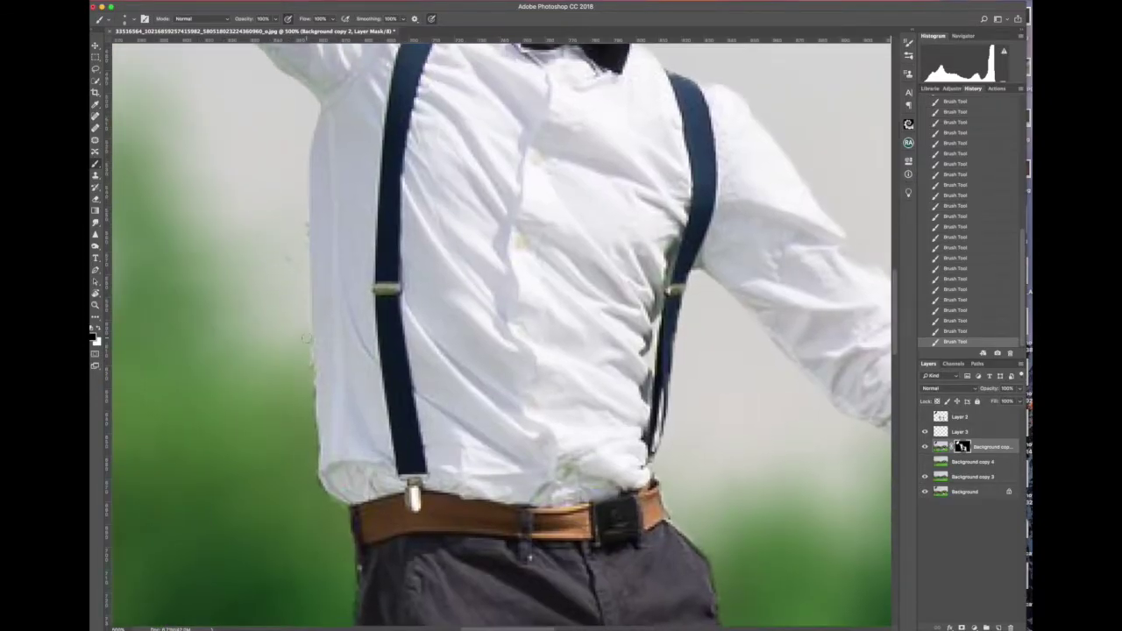
scroll(313, 483, "up", 3)
scroll(313, 483, "left", 1)
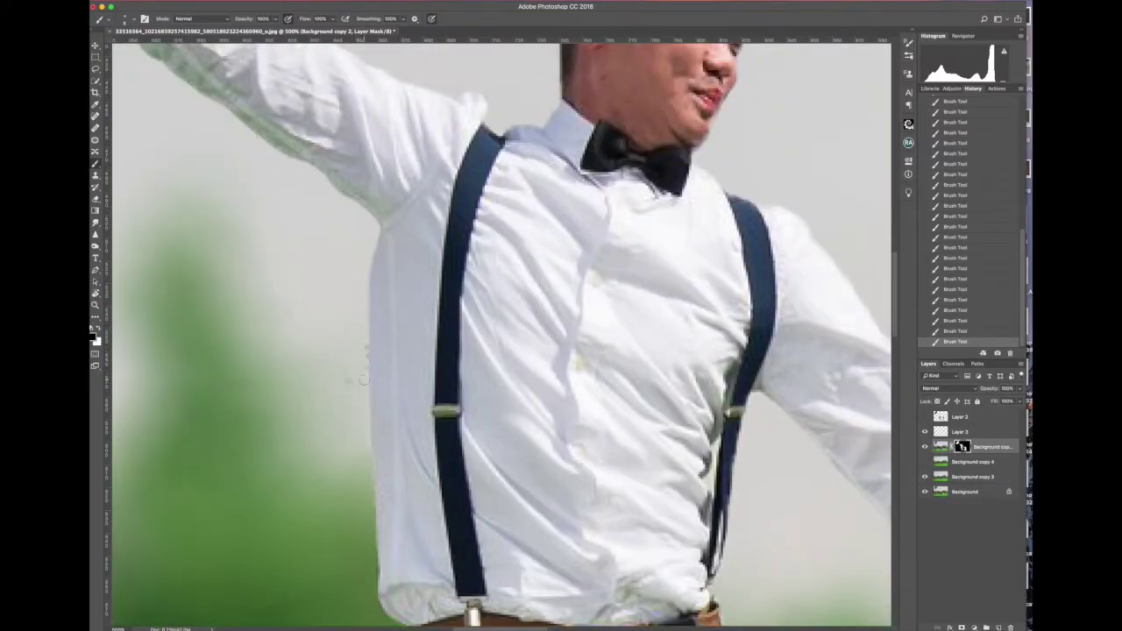
scroll(353, 385, "up", 3)
scroll(352, 385, "left", 2)
scroll(564, 523, "right", 6)
scroll(563, 523, "down", 3)
scroll(564, 523, "right", 1)
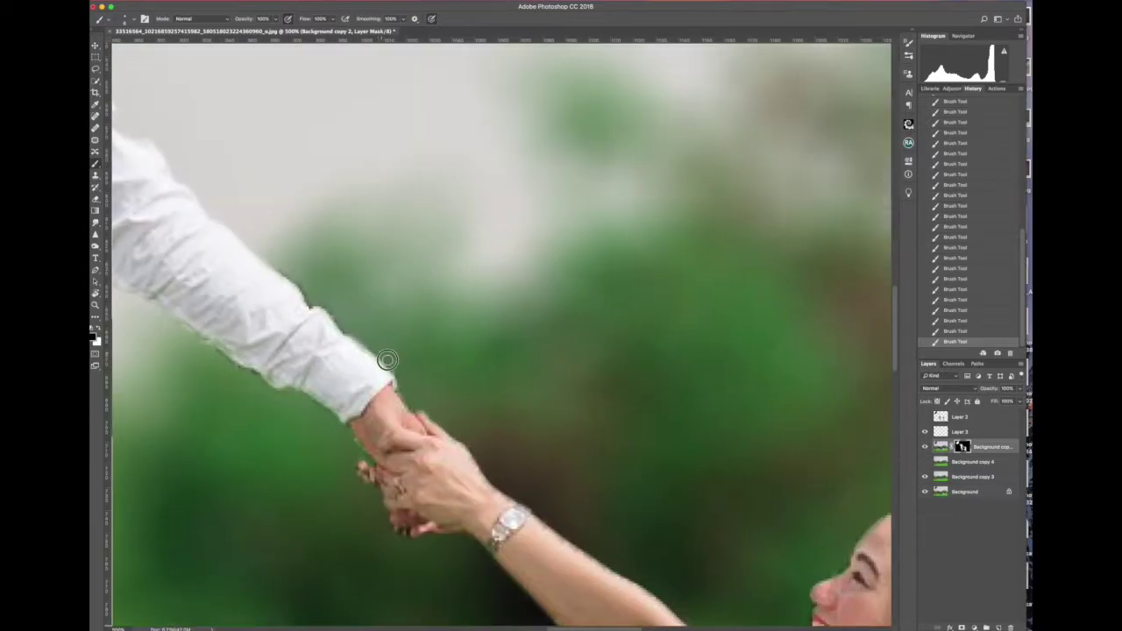
key("z")
key("ctrl+0")
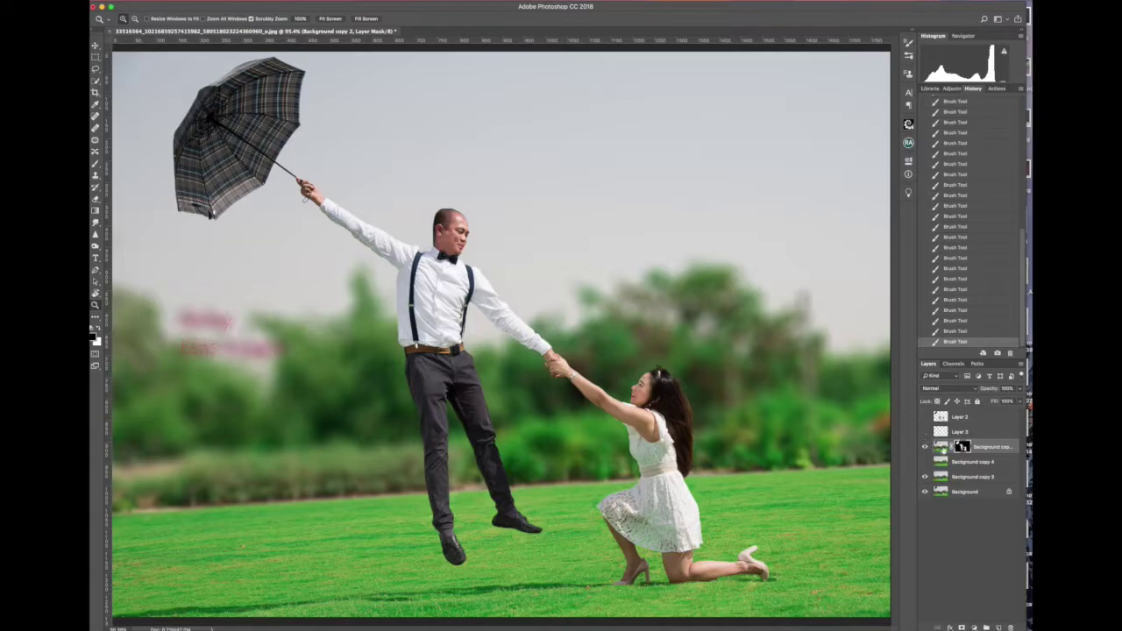
Remove the pink watermark text on Background copy 3 with a content-aware fill
left_click(973, 476)
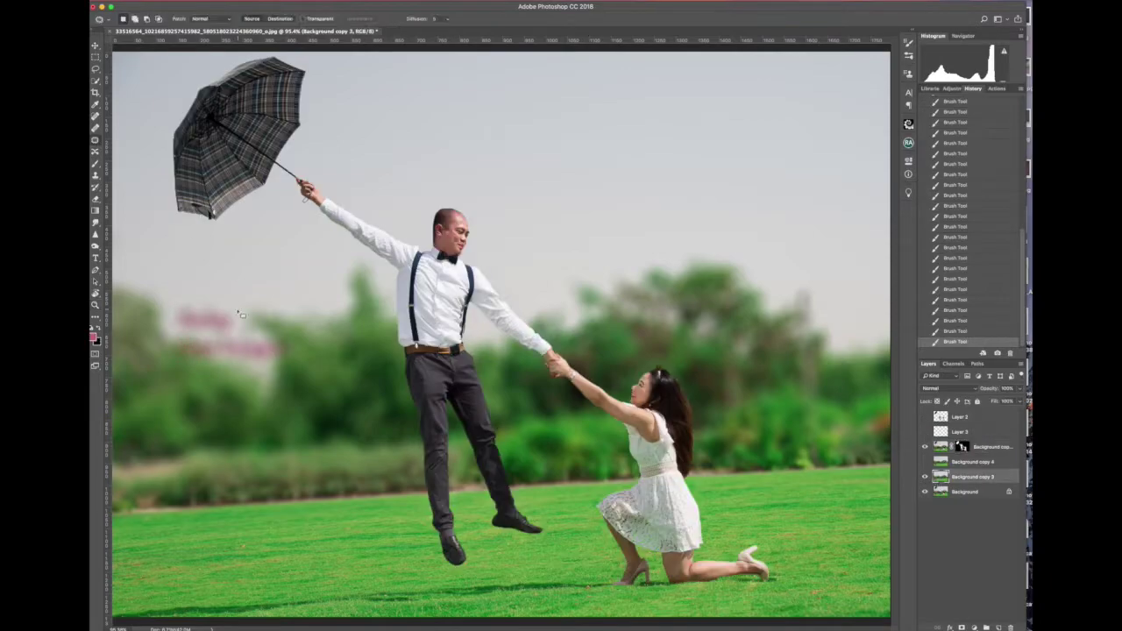
left_click_drag(238, 300, 246, 368)
left_click(97, 68)
key("shift+F5")
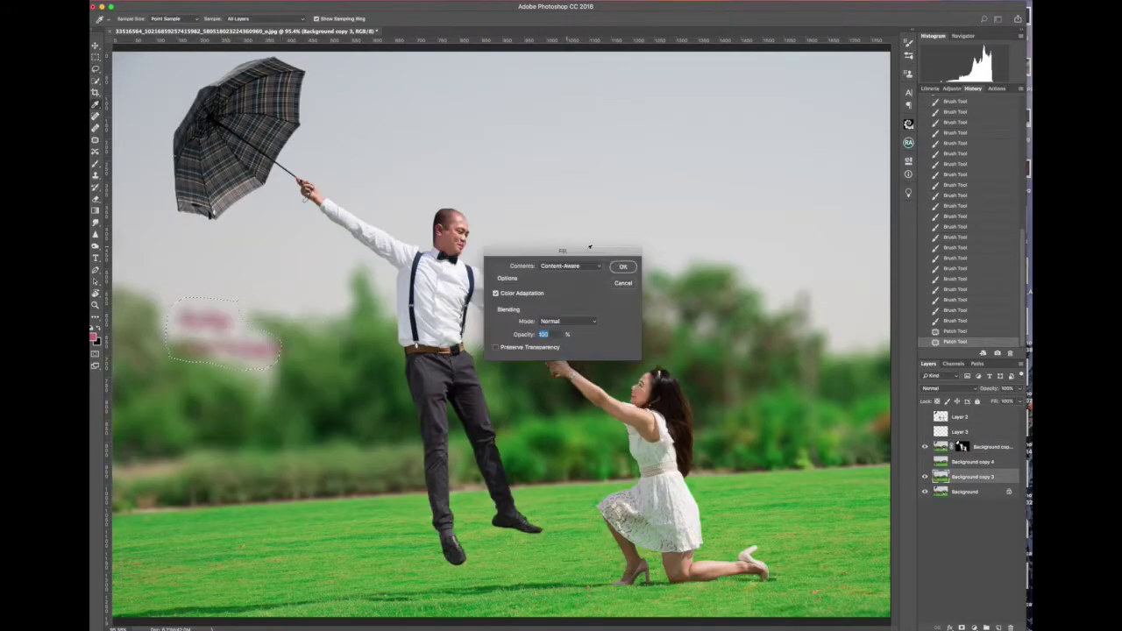
key("Return")
key("ctrl+d")
Flatten the image and add a Hue/Saturation adjustment layer
right_click(970, 492)
left_click(996, 578)
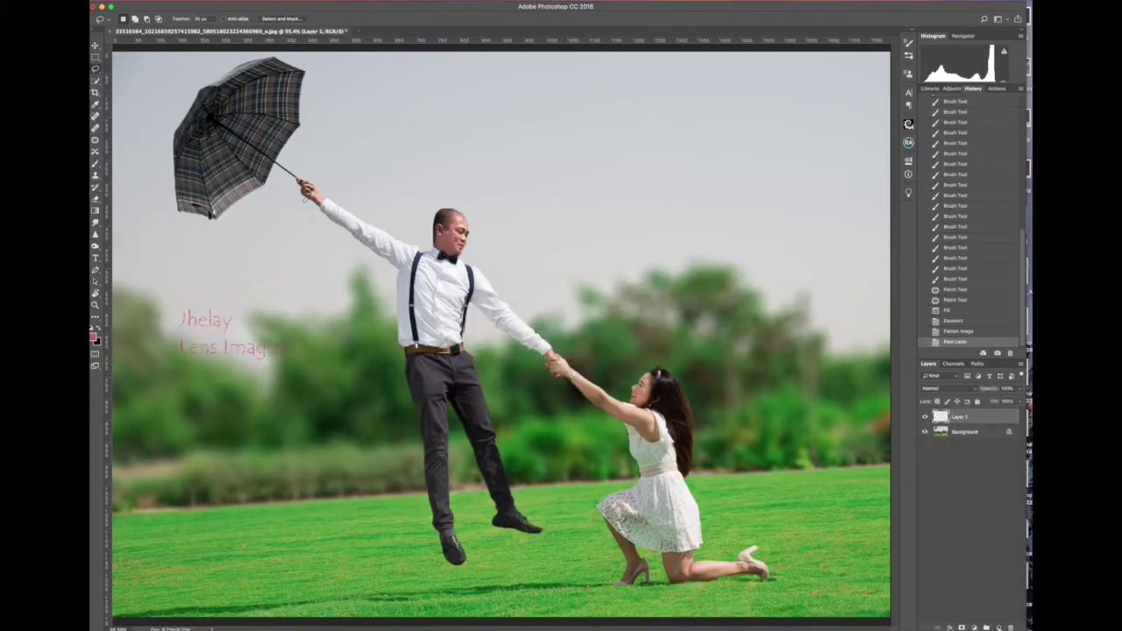
left_click(973, 628)
left_click(999, 529)
Replace the Hue/Saturation layer with a Vibrance adjustment lowered to -34
left_click(845, 192)
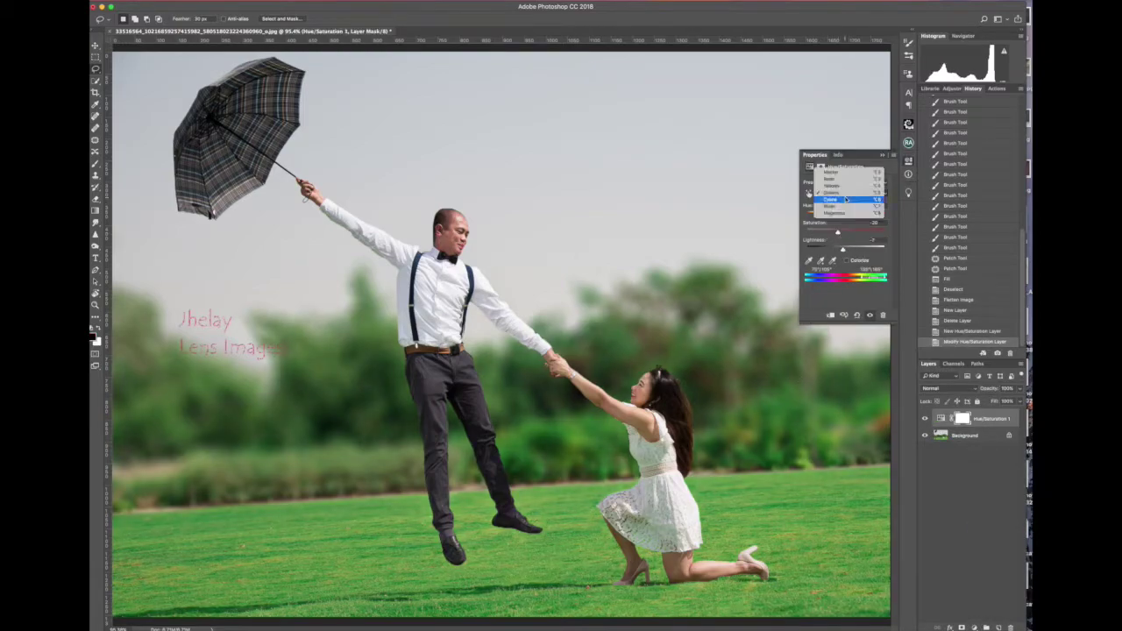
left_click(1009, 627)
left_click(974, 627)
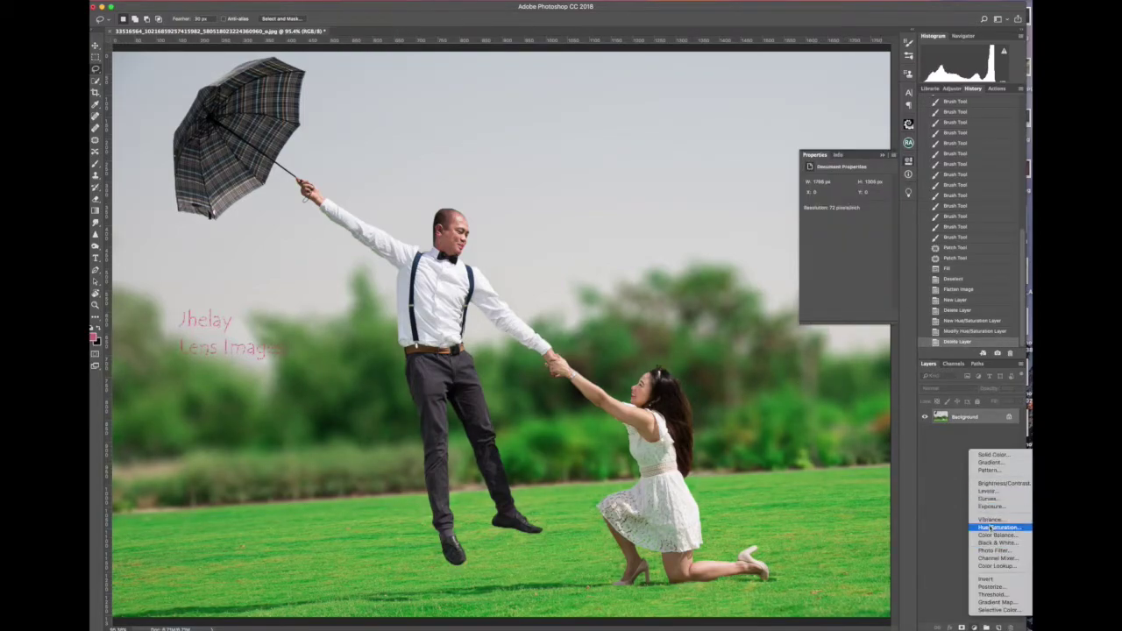
left_click(1000, 517)
left_click_drag(844, 189, 835, 191)
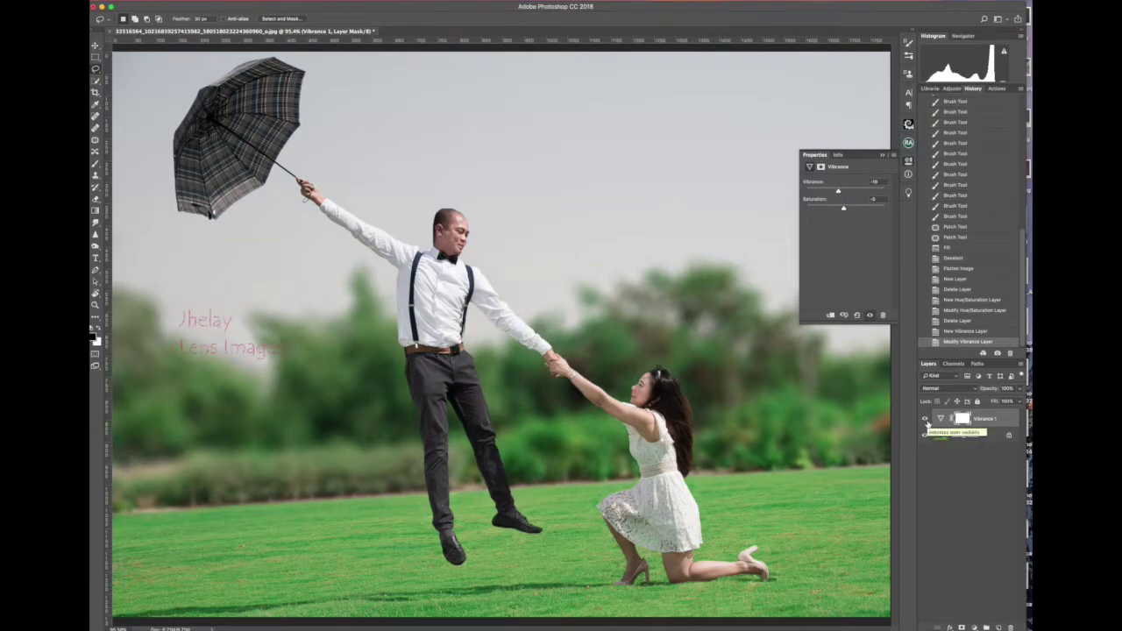
Invert the Vibrance mask and hide the Brightness/Contrast adjustment
right_click(968, 449)
left_click(961, 419)
key("ctrl+i")
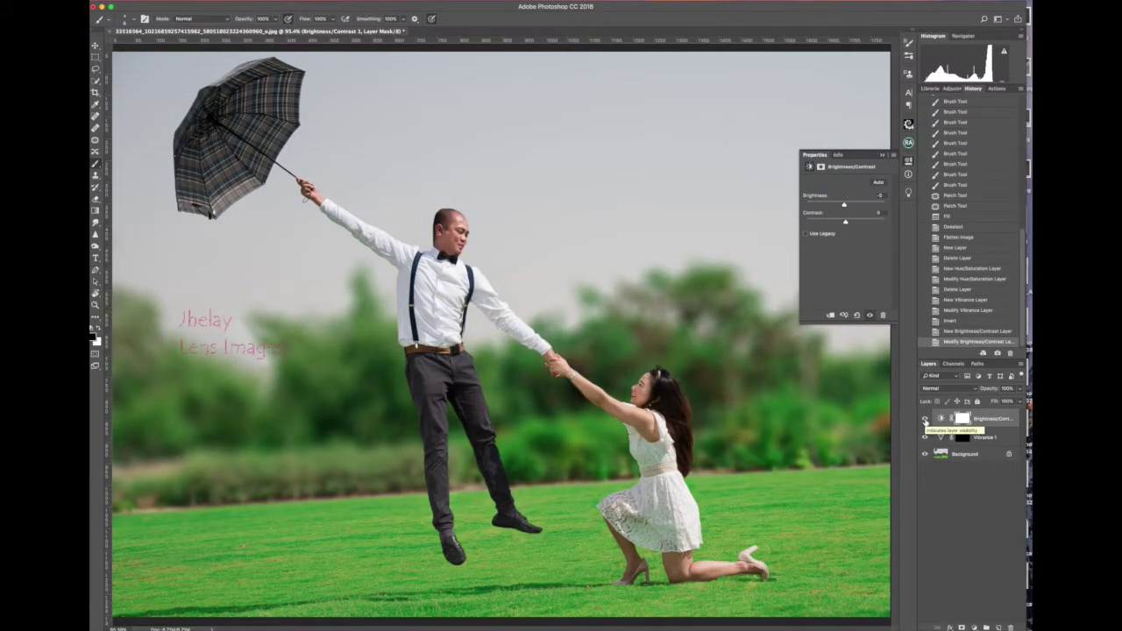
left_click(925, 419)
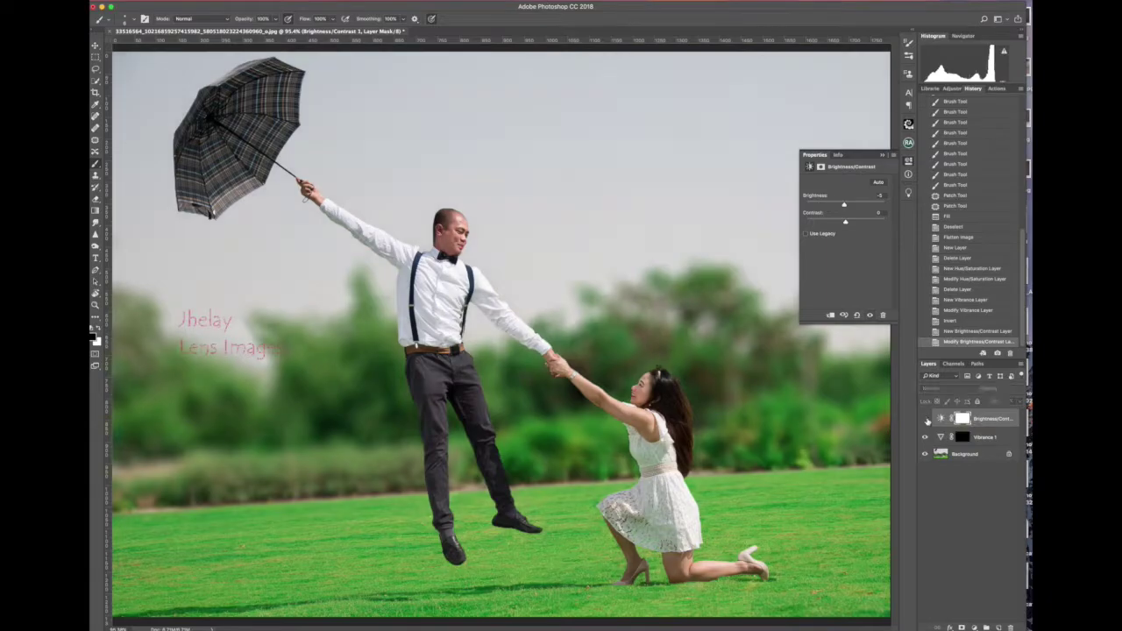
left_click(960, 438)
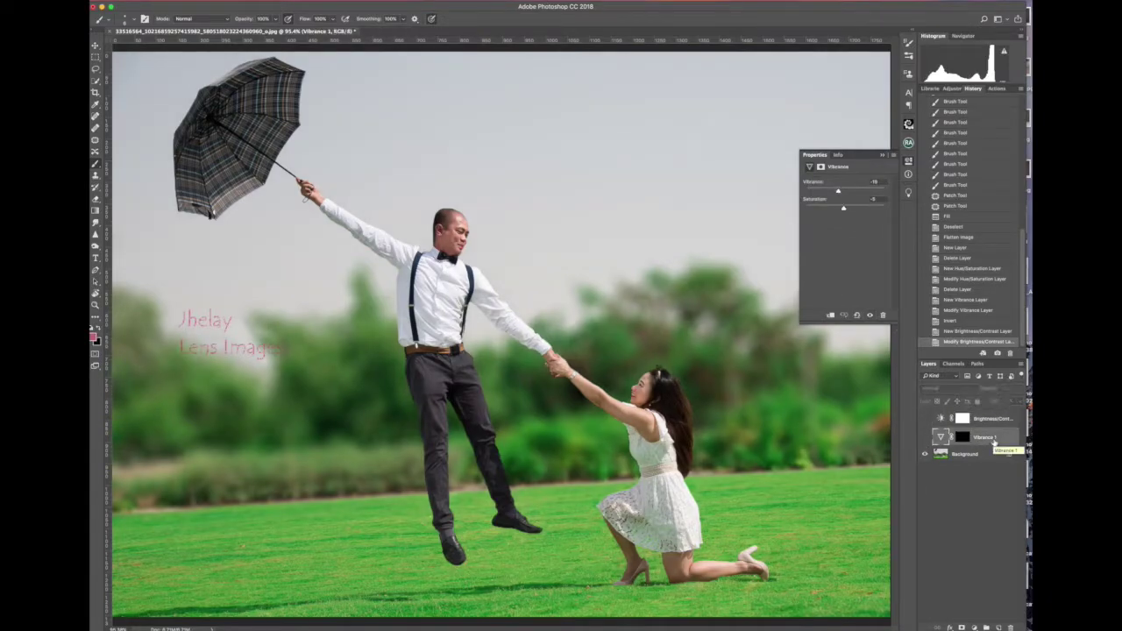
Add a Hue/Saturation layer targeting one colour range, with its mask inverted
left_click(960, 624)
left_click(991, 527)
left_click_drag(845, 214, 839, 216)
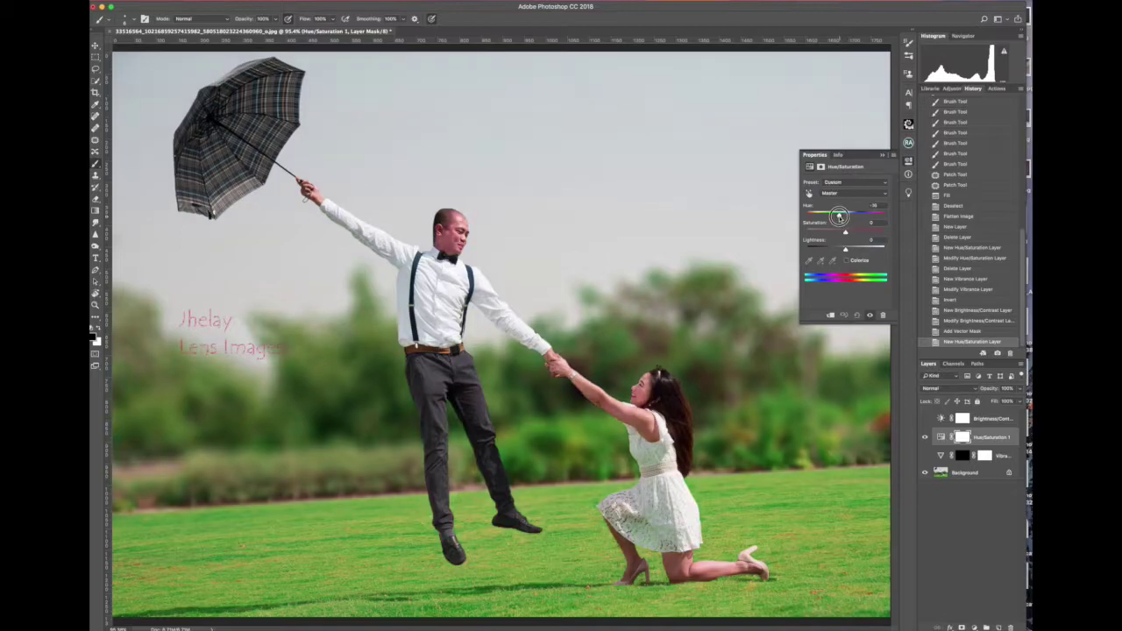
key("alt+3")
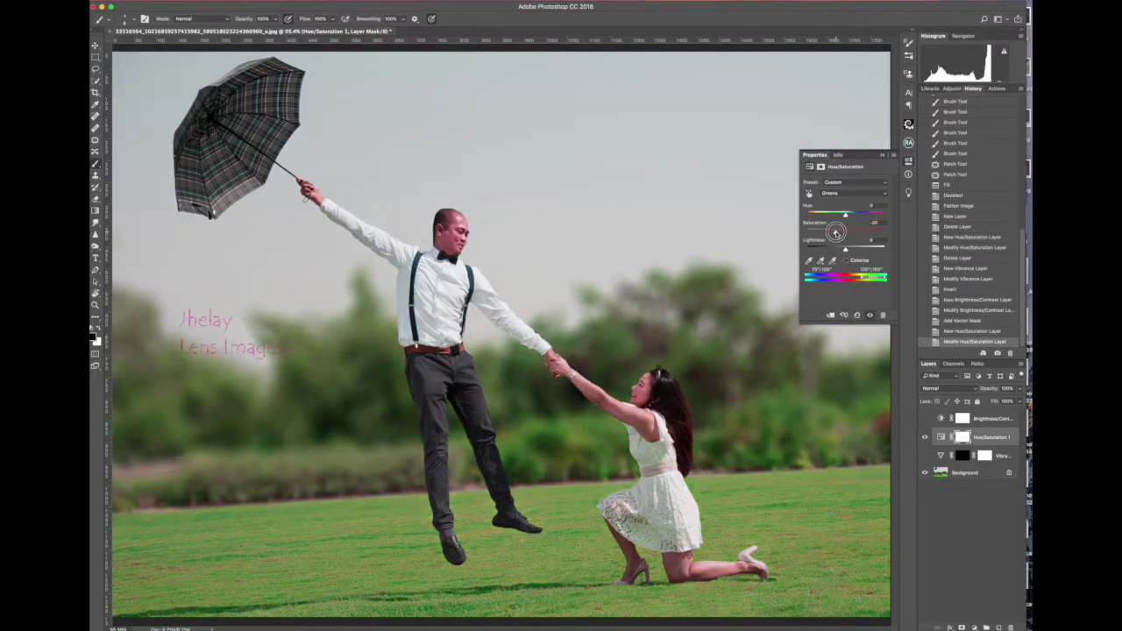
key("ctrl+i")
Paint the Hue/Saturation effect onto the grass with a 58% opacity brush
key("5")
key("8")
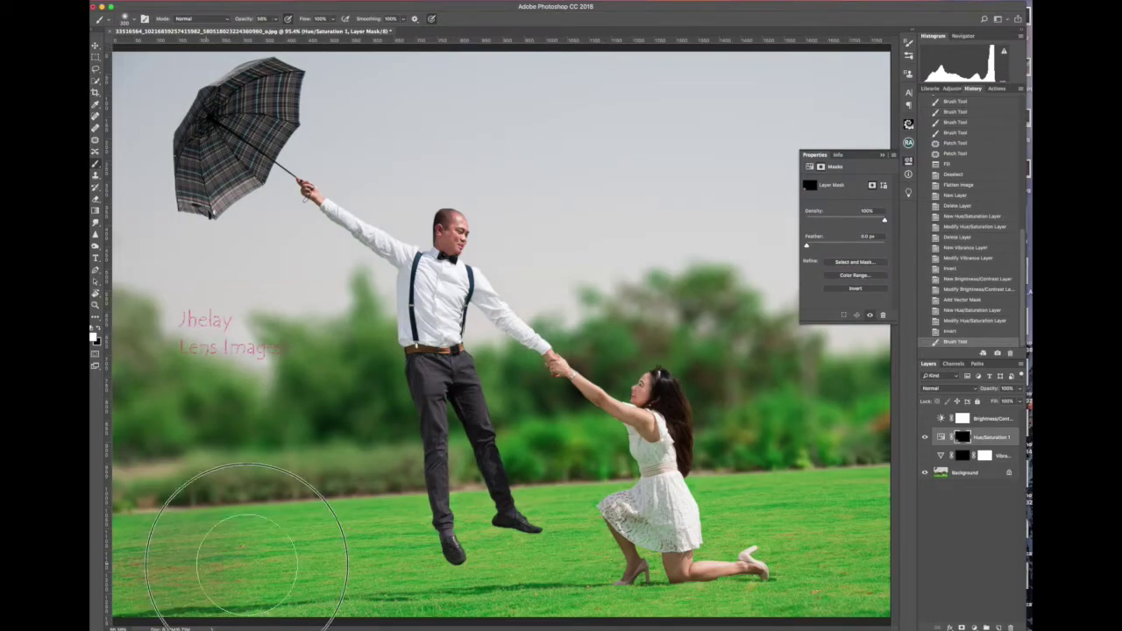
mouse_move(238, 526)
left_mouse_down()
mouse_move(451, 514)
mouse_move(889, 563)
mouse_move(790, 504)
mouse_move(555, 566)
mouse_move(555, 537)
mouse_move(607, 481)
left_mouse_up()
left_click_drag(462, 524, 490, 510)
key("8")
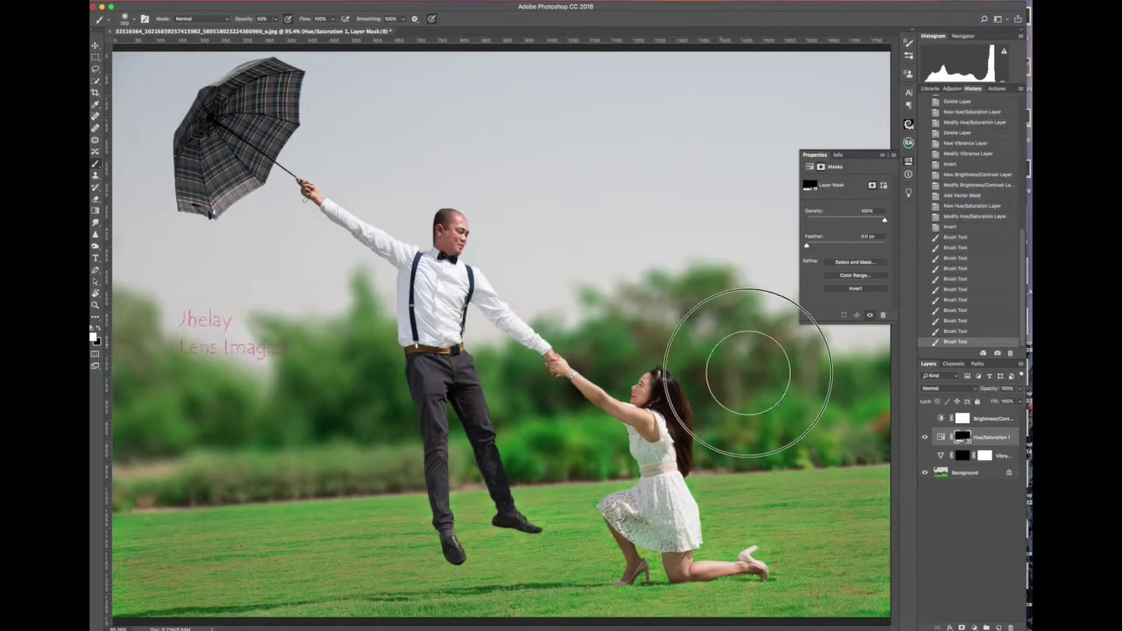
right_click(931, 438)
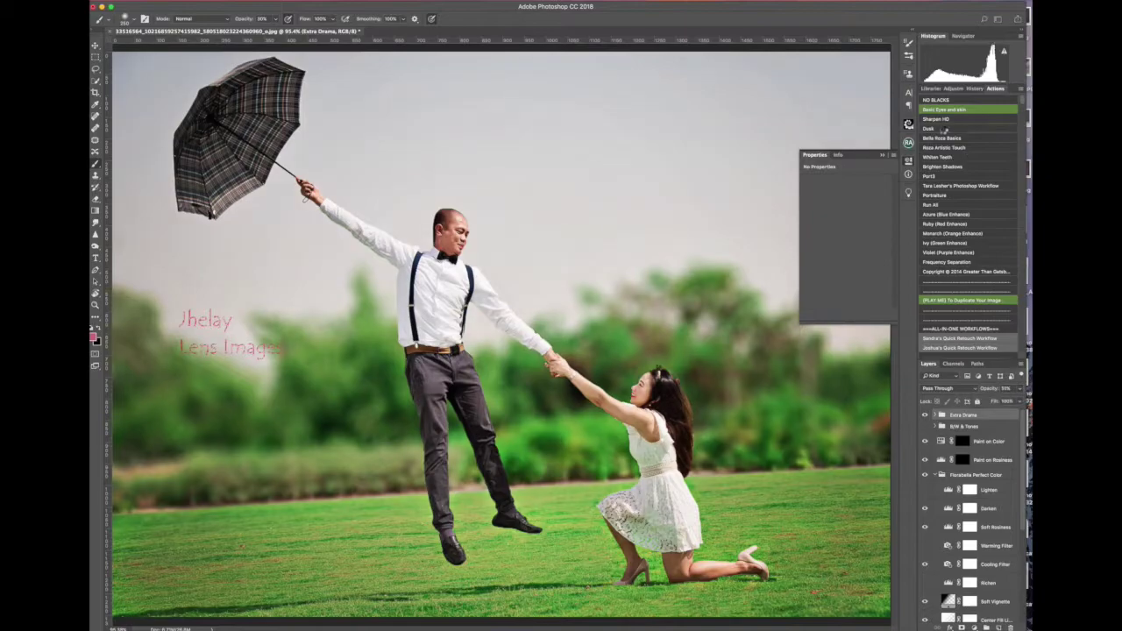
Run the Florabella Dusk action and hide its Foggy Brown layer
left_click(943, 129)
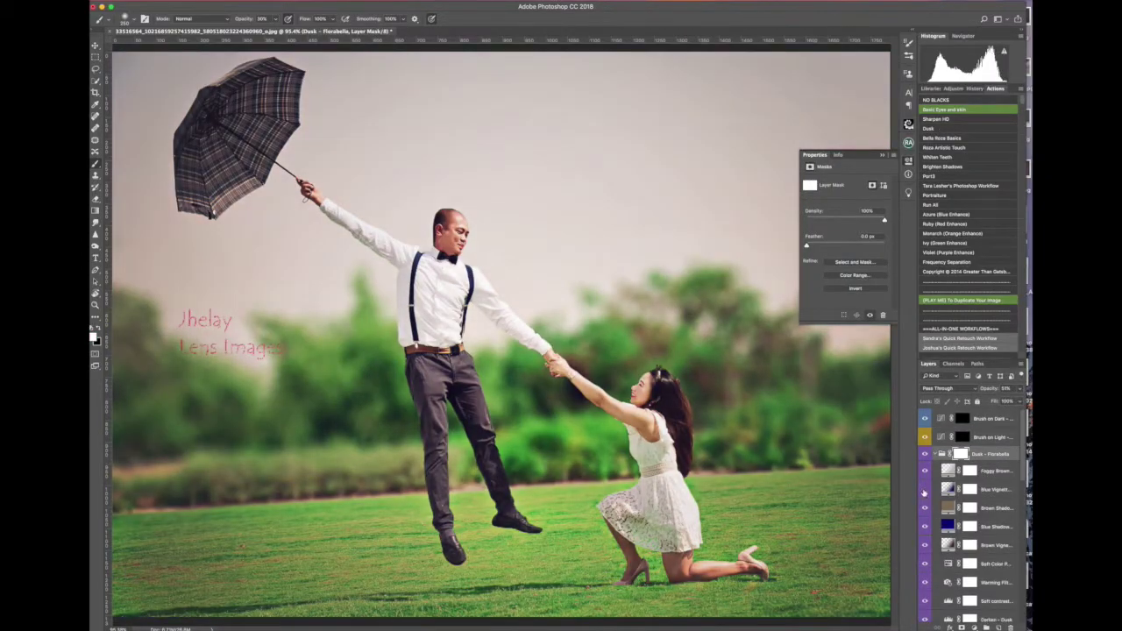
left_click(923, 464)
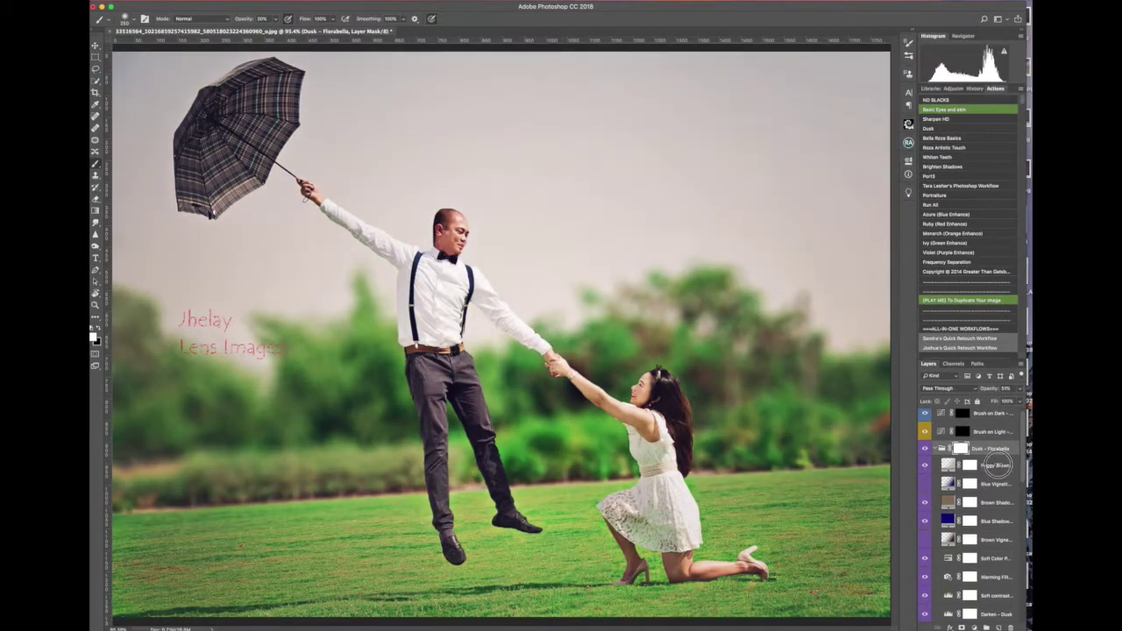
scroll(972, 526, "down", 1)
left_click(973, 575)
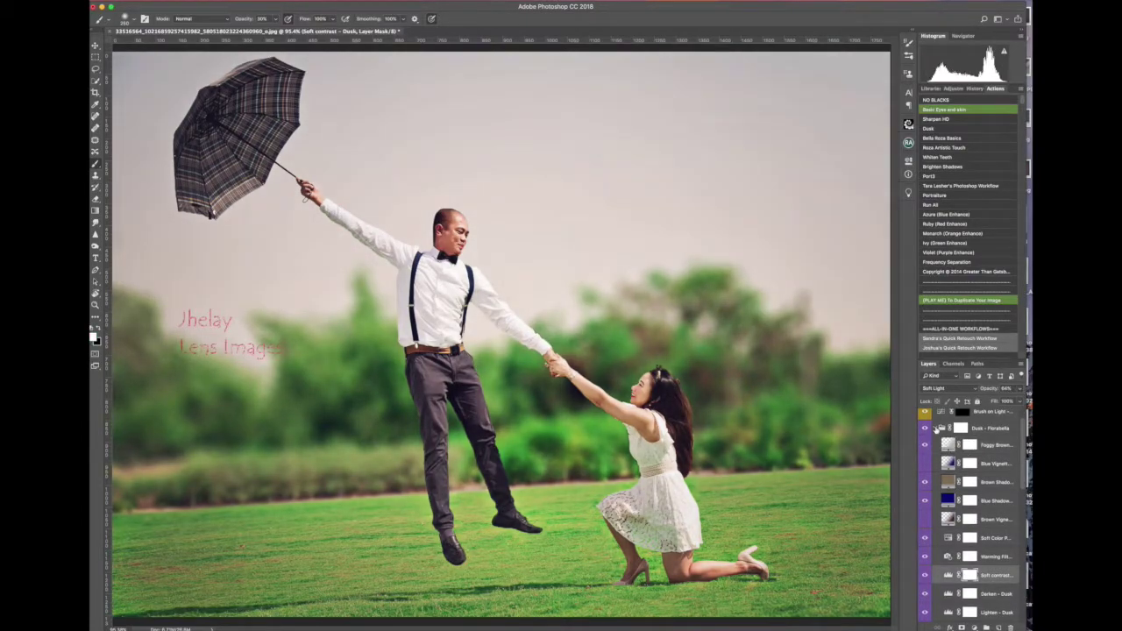
Collapse the Dusk and Perfect Color groups and flatten the image
left_click(938, 427)
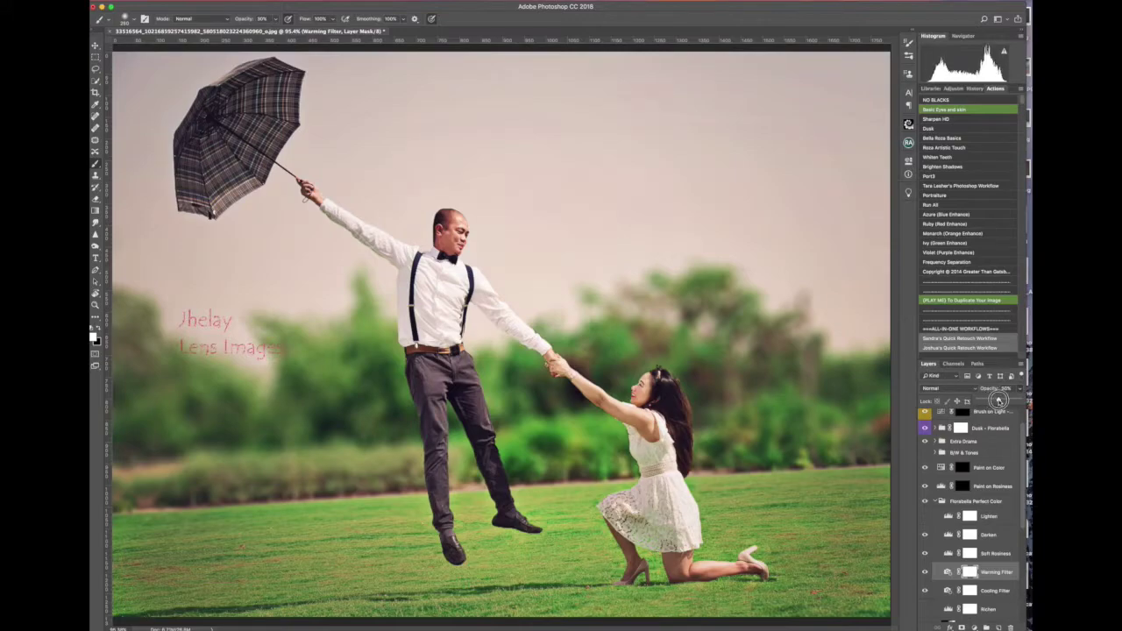
left_click(941, 500)
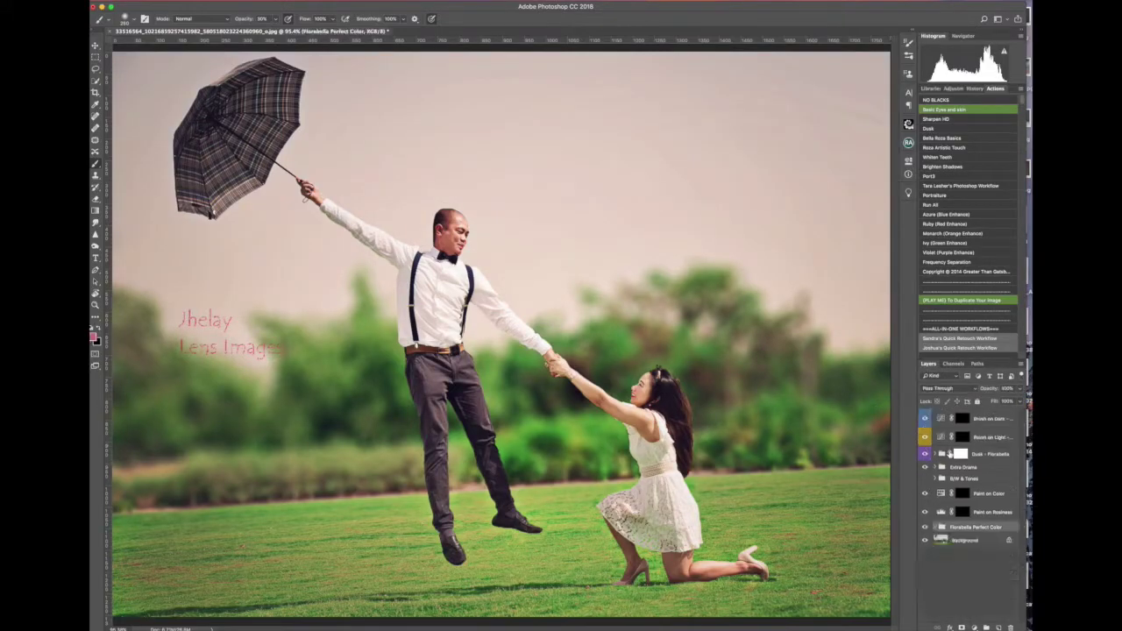
right_click(967, 524)
left_click(994, 605)
Confirm the flatten and apply Portraiture smoothing onto a Background copy layer
left_click(973, 88)
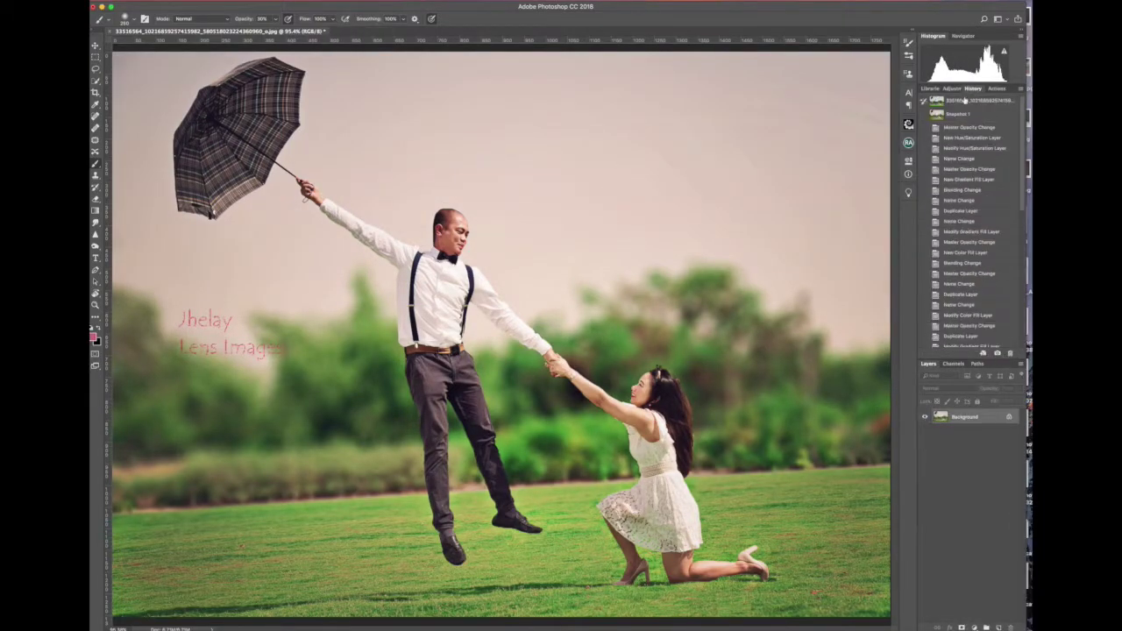
left_click(375, 194)
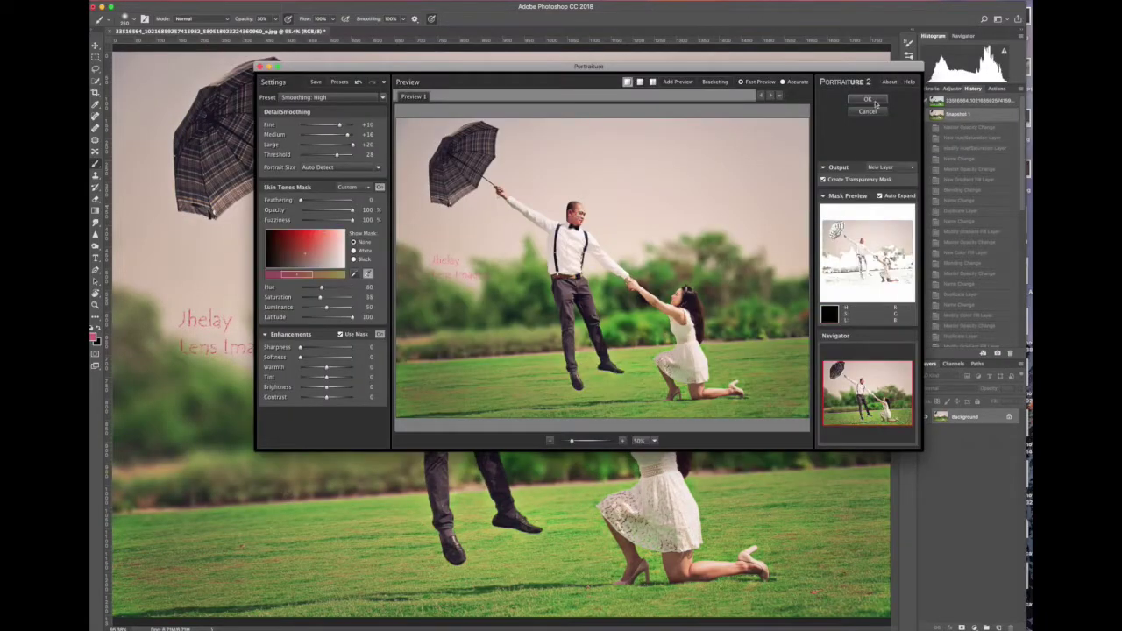
key("Return")
left_click(964, 417)
Erase the smoothing from the umbrella, the man and around the woman's head
key("e")
left_click_drag(184, 114, 525, 342)
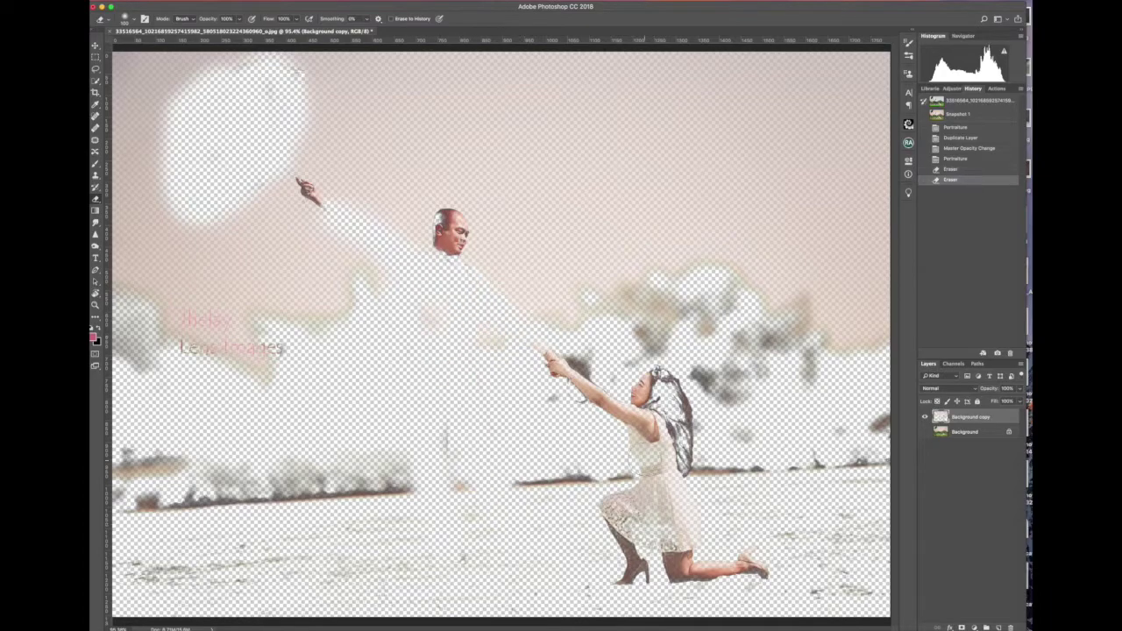
mouse_move(666, 438)
left_mouse_down()
mouse_move(642, 500)
mouse_move(666, 500)
mouse_move(679, 436)
left_mouse_up()
key("ctrl+z")
left_click(670, 374)
left_click(633, 394)
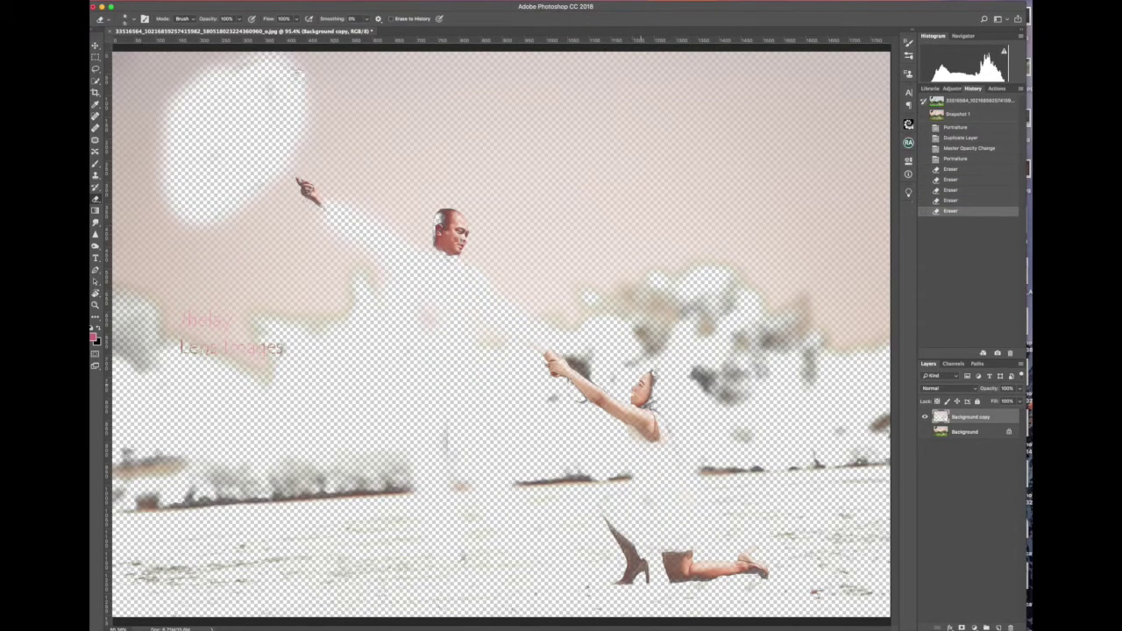
left_click(461, 247)
left_click(438, 230)
Compare the smoothed copy and erase it over the watermark area
left_click(923, 417)
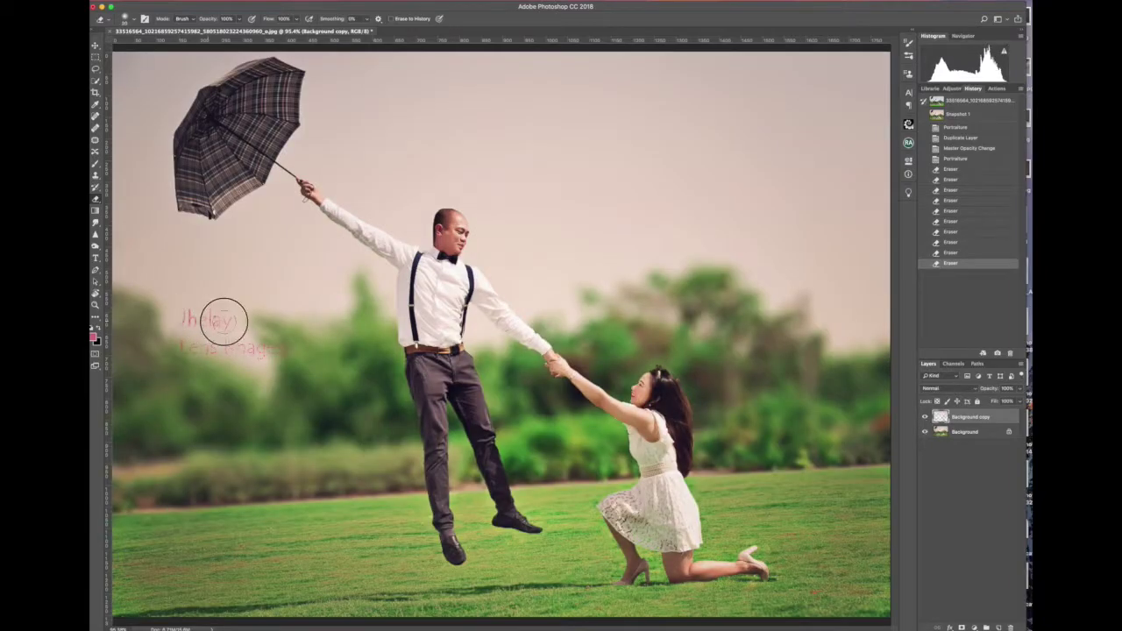
left_click(224, 322)
left_click(230, 346)
right_click(965, 433)
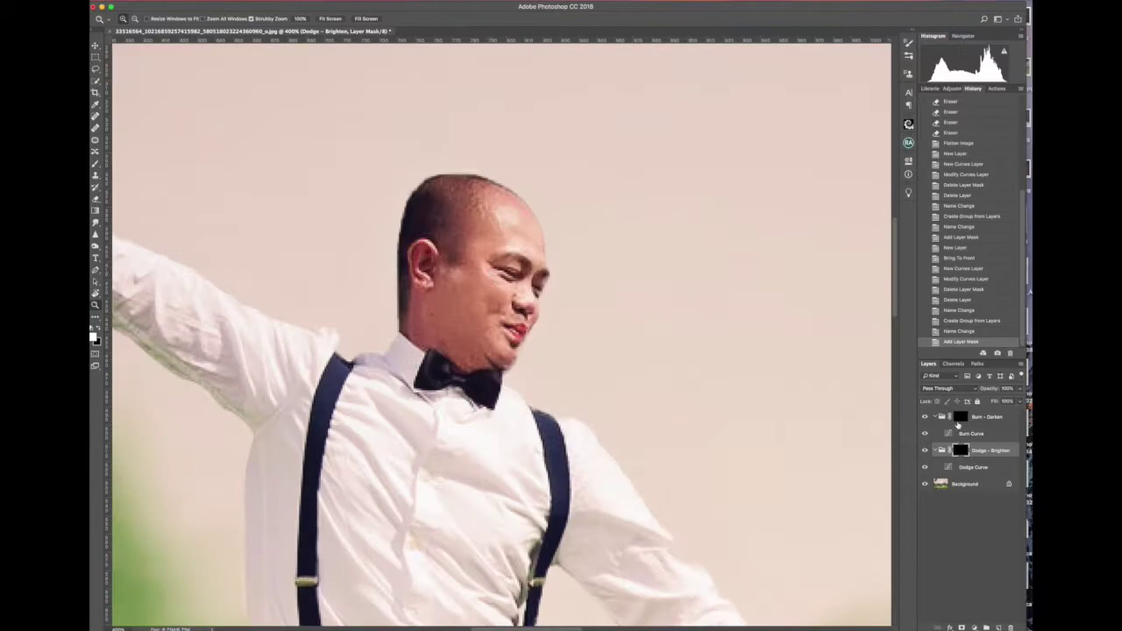
Brighten the man's cheek and face on the Dodge - Brighten mask
key("b")
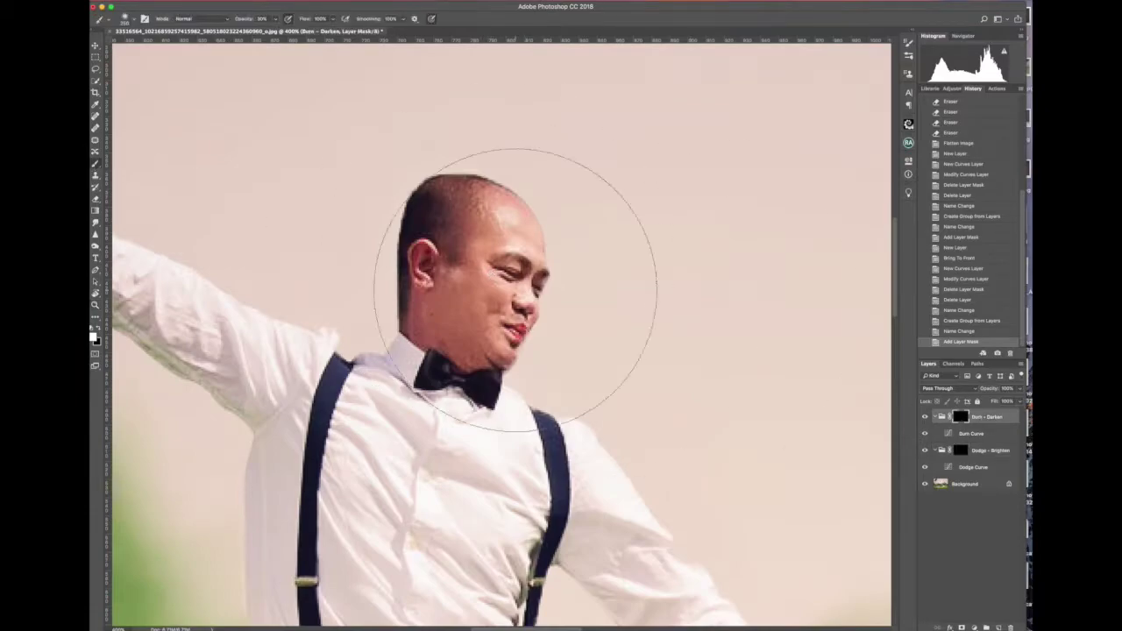
left_click(517, 274)
mouse_move(519, 274)
left_mouse_down()
mouse_move(503, 263)
mouse_move(496, 292)
left_mouse_up()
left_click_drag(504, 233, 496, 303)
left_click_drag(495, 263, 503, 311)
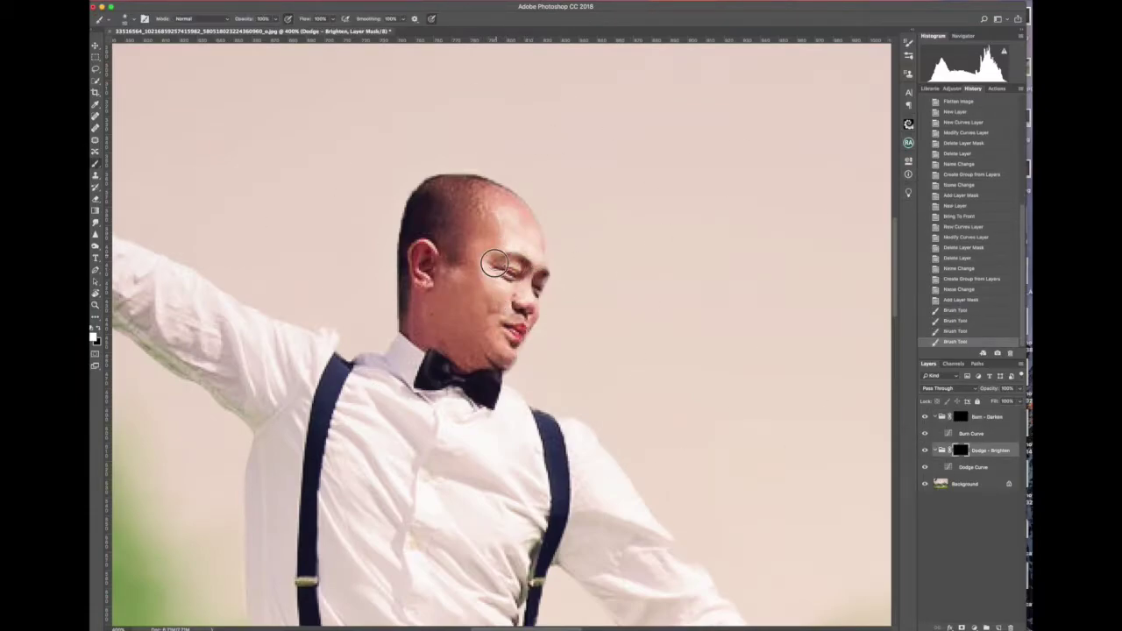
Burn the man's jaw and head, then shade the woman's face at lower strength
key("alt+bracketright")
key("alt+bracketright")
mouse_move(413, 306)
left_mouse_down()
mouse_move(463, 333)
mouse_move(471, 280)
left_mouse_up()
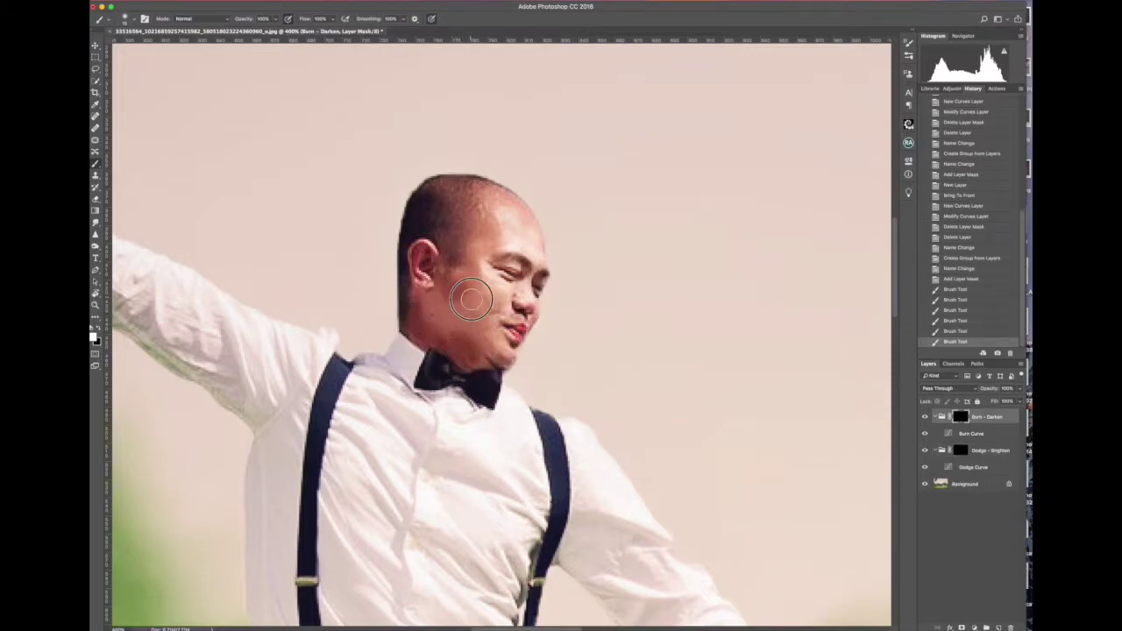
left_click_drag(443, 210, 513, 195)
key("5")
key("9")
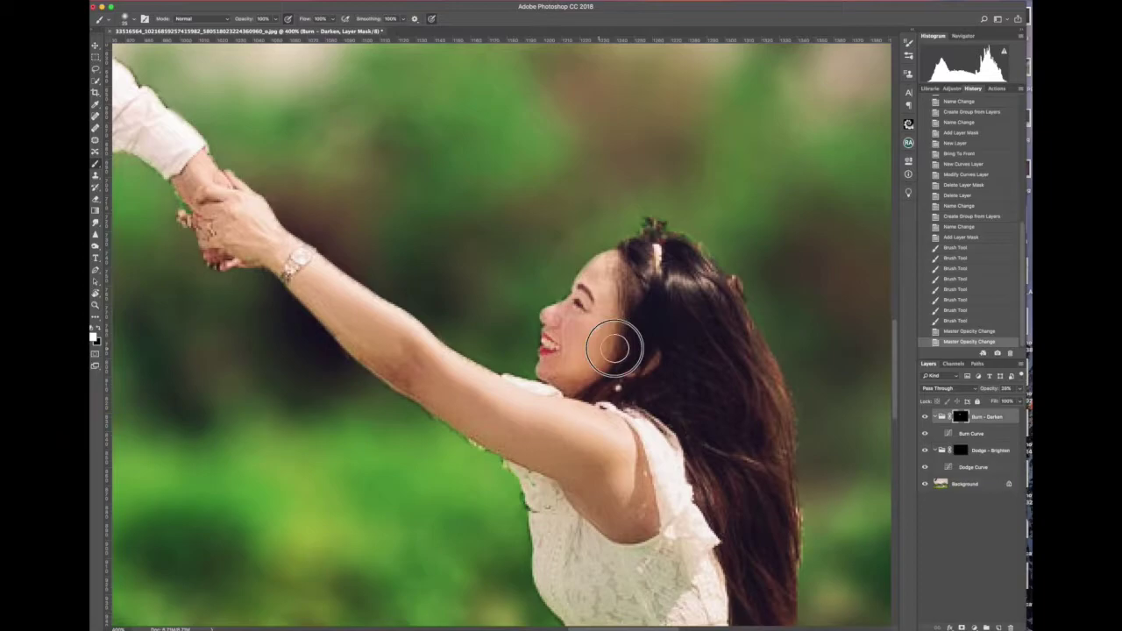
left_click_drag(613, 348, 605, 386)
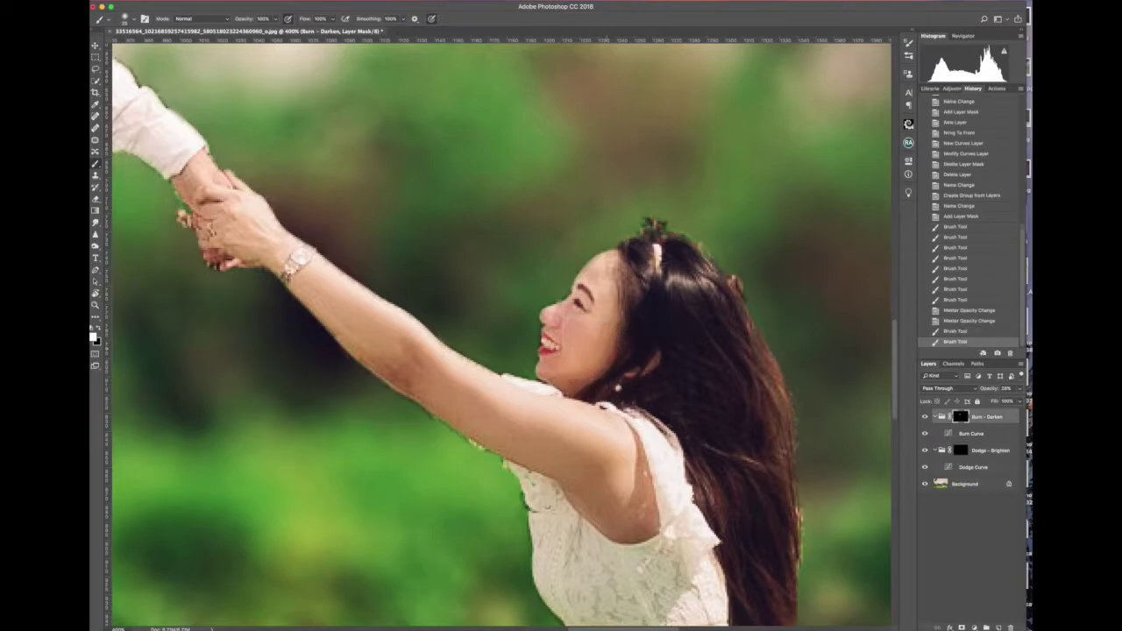
left_click_drag(596, 456, 605, 517)
left_click_drag(535, 455, 456, 412)
Paint along the woman's shoulder, adjusting brush opacity and fitting the view
key("alt+bracketleft")
left_click_drag(578, 298, 578, 318)
key("4")
key("8")
left_click(965, 331)
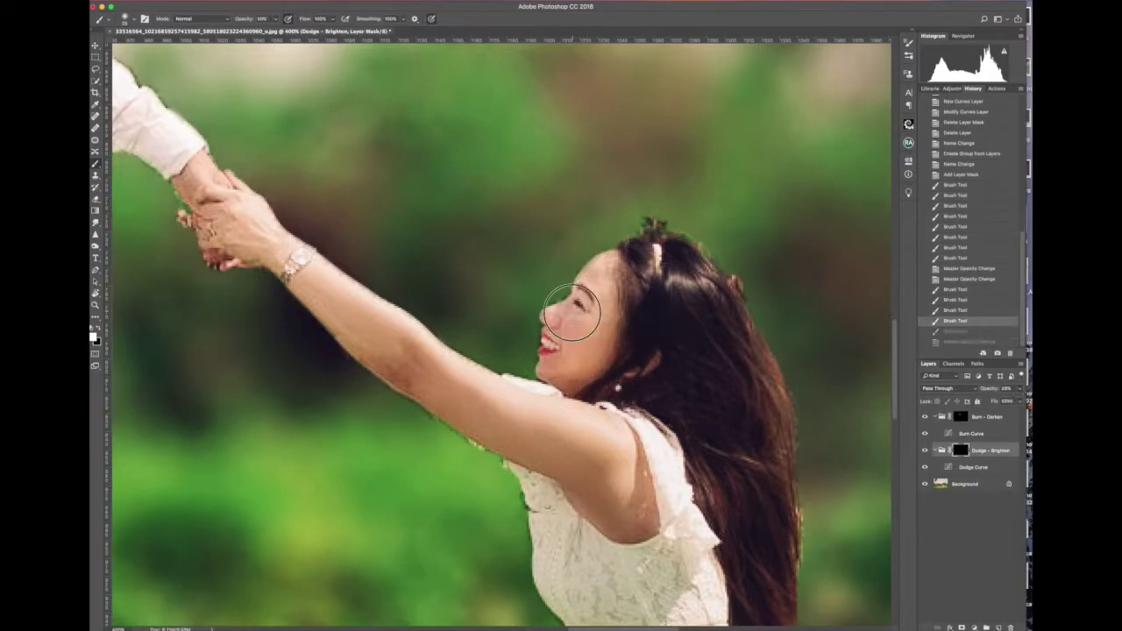
key("ctrl+0")
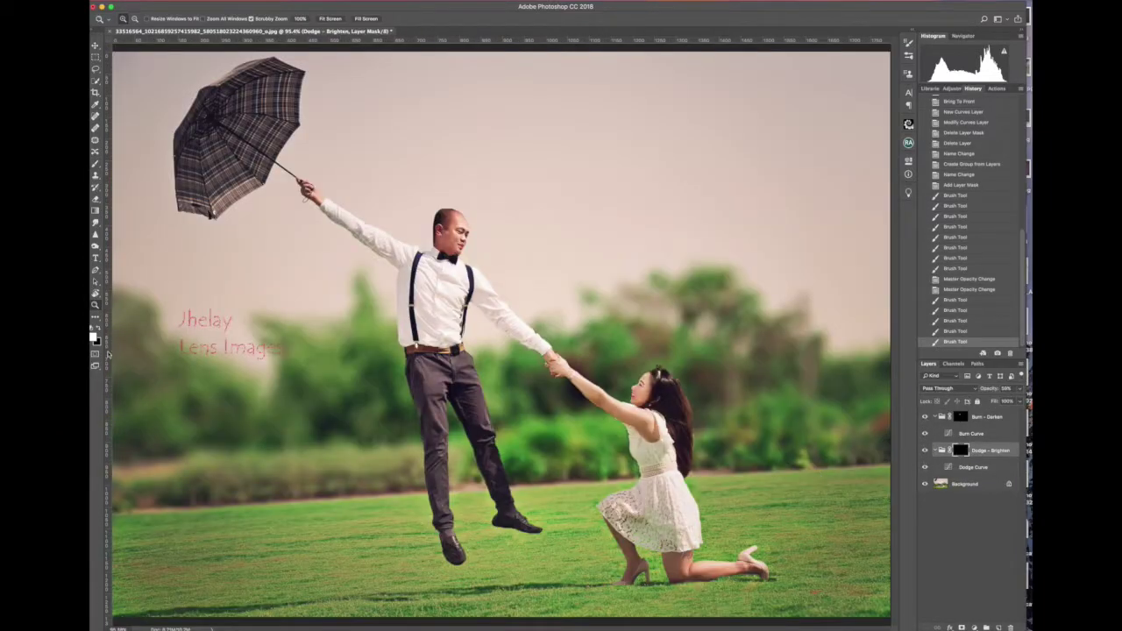
key("5")
key("b")
Burn-shade the man's trousers on the Burn - Darken group and flatten everything
left_click(986, 417)
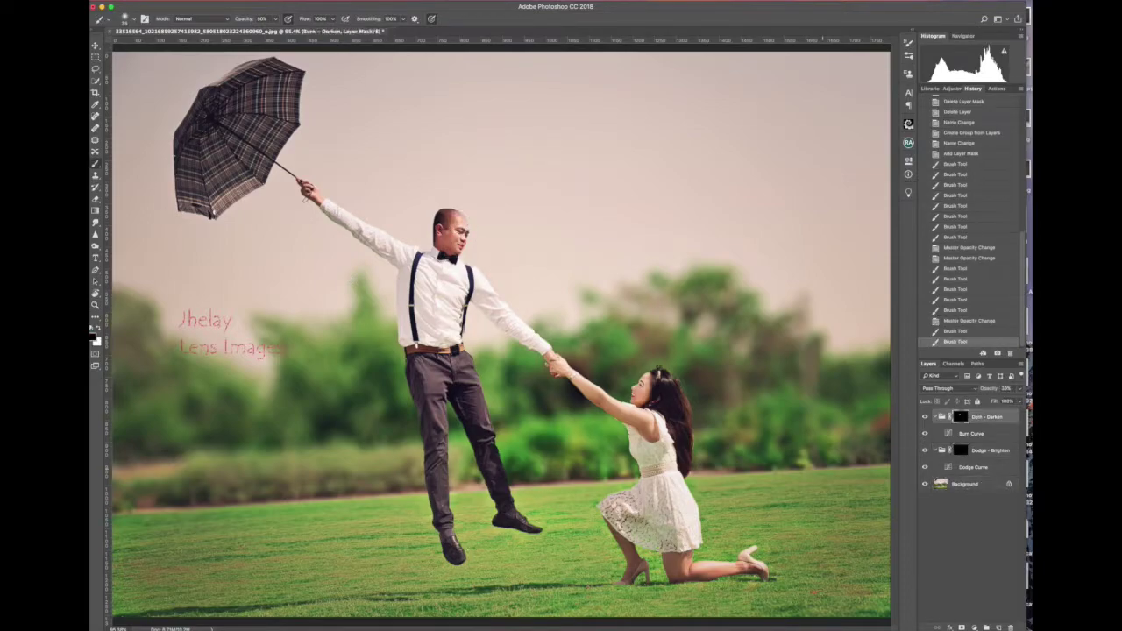
left_click_drag(667, 478, 679, 509)
left_click_drag(684, 513, 693, 535)
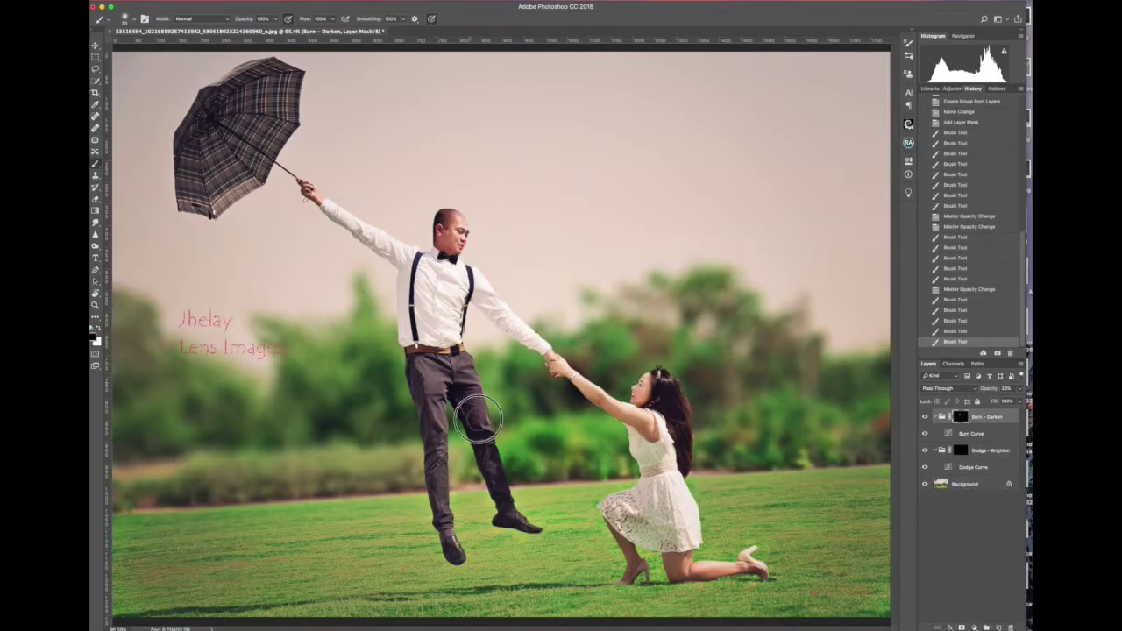
key("ctrl+shift+alt+f")
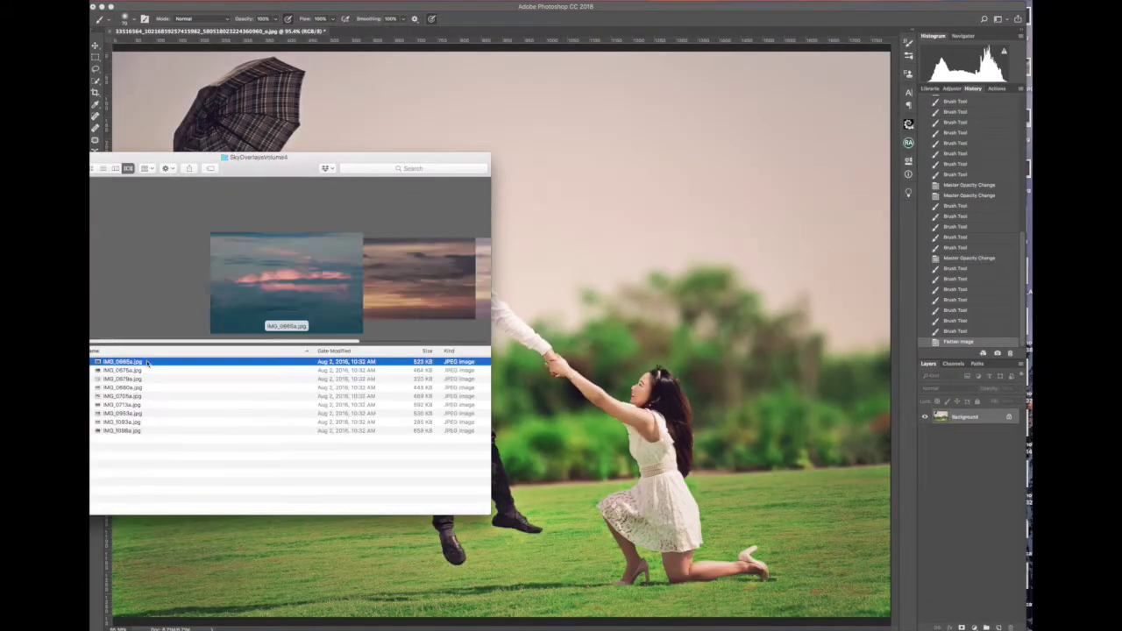
Place the pink sunset sky IMG_0705a enlarged over the photo and start selecting the umbrella
key("Down")
key("Down")
key("Down")
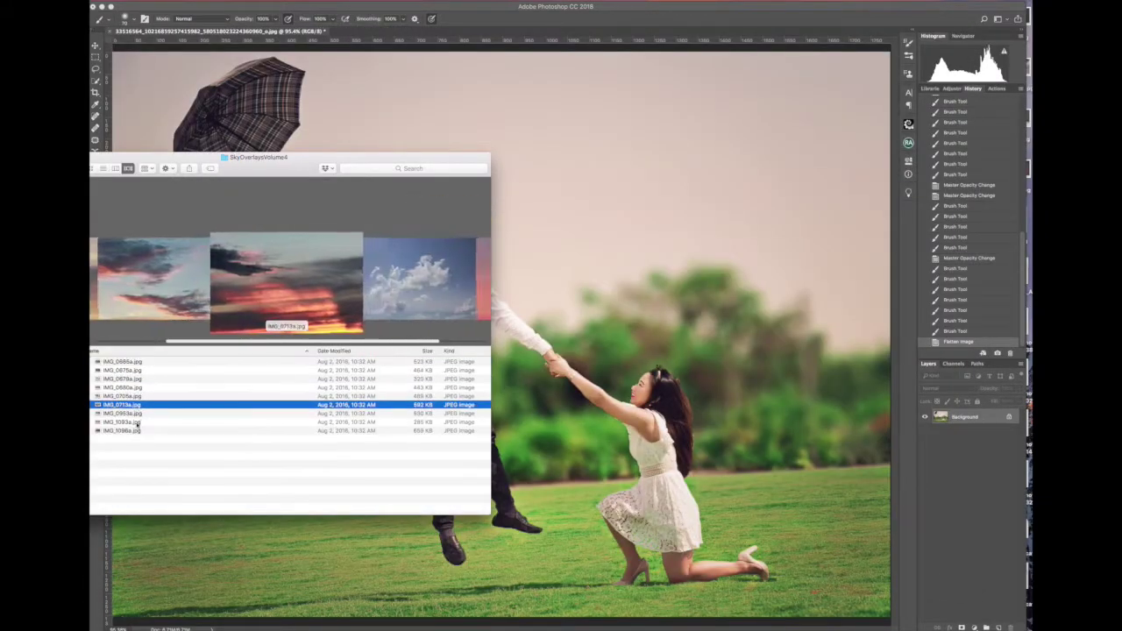
key("Down")
left_click_drag(382, 334, 296, 218)
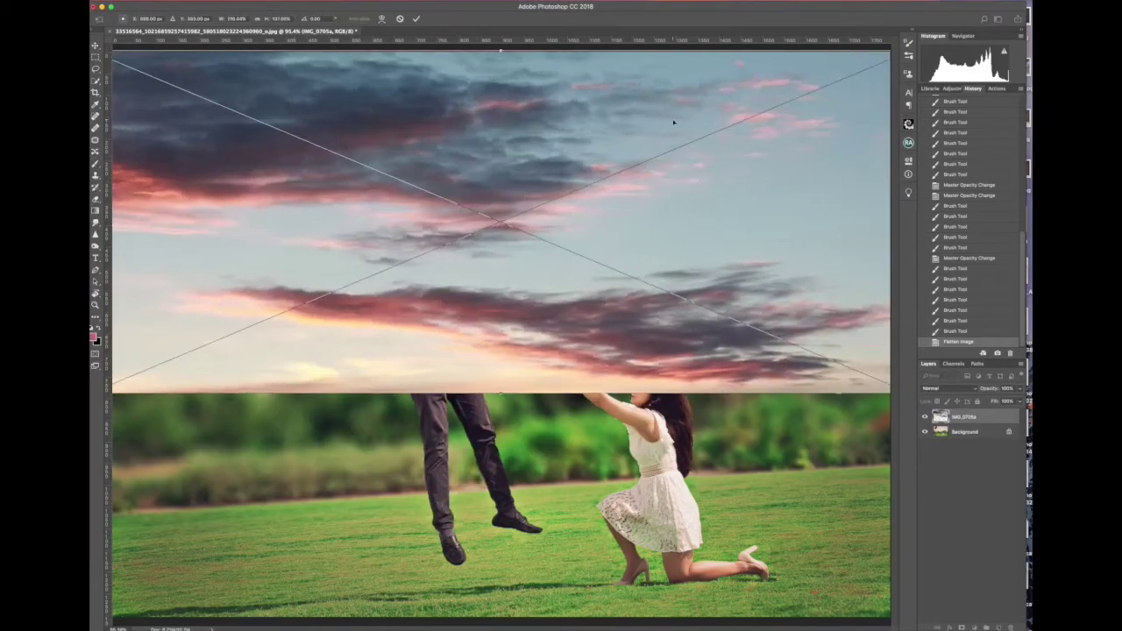
key("Return")
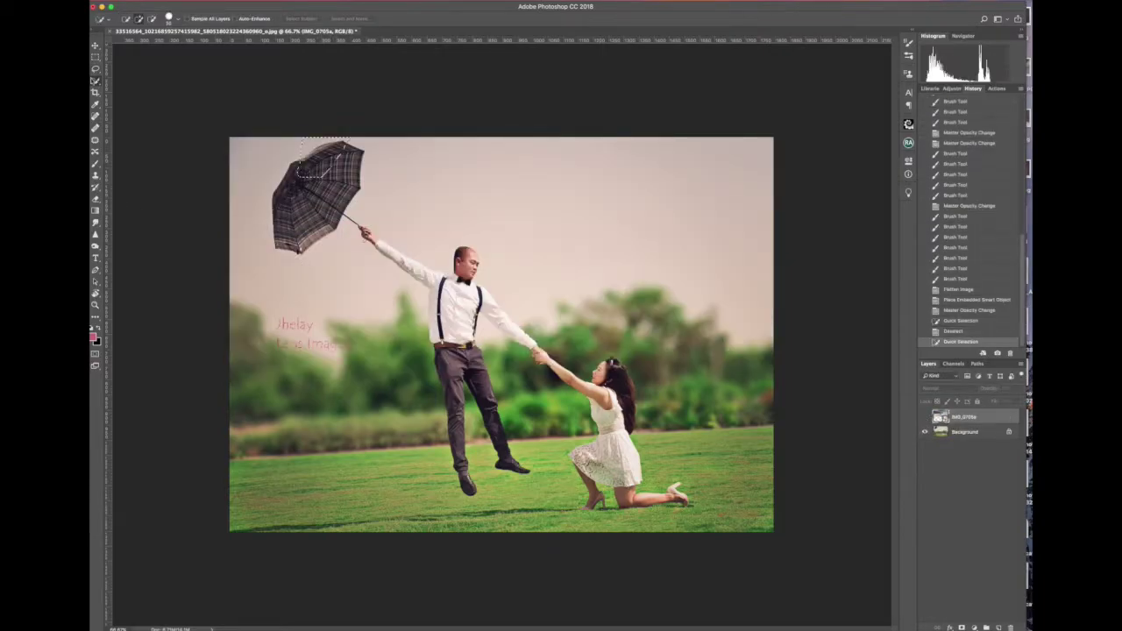
left_click(311, 156)
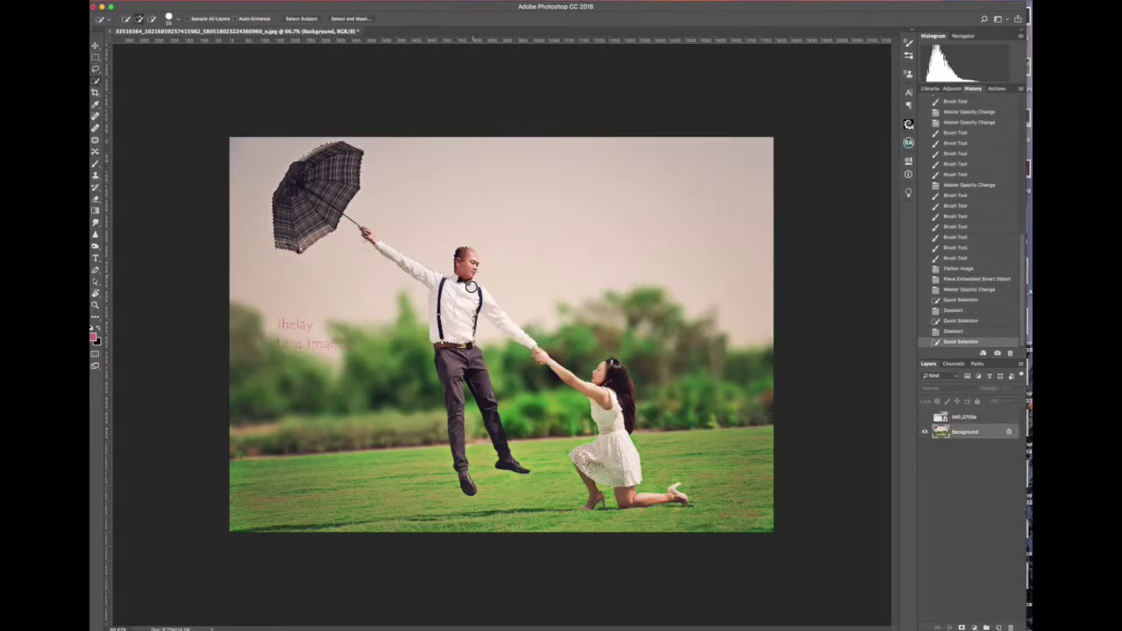
Select the man and umbrella, duplicate the photo and mask the copy to them
left_click(324, 211)
left_click(337, 211)
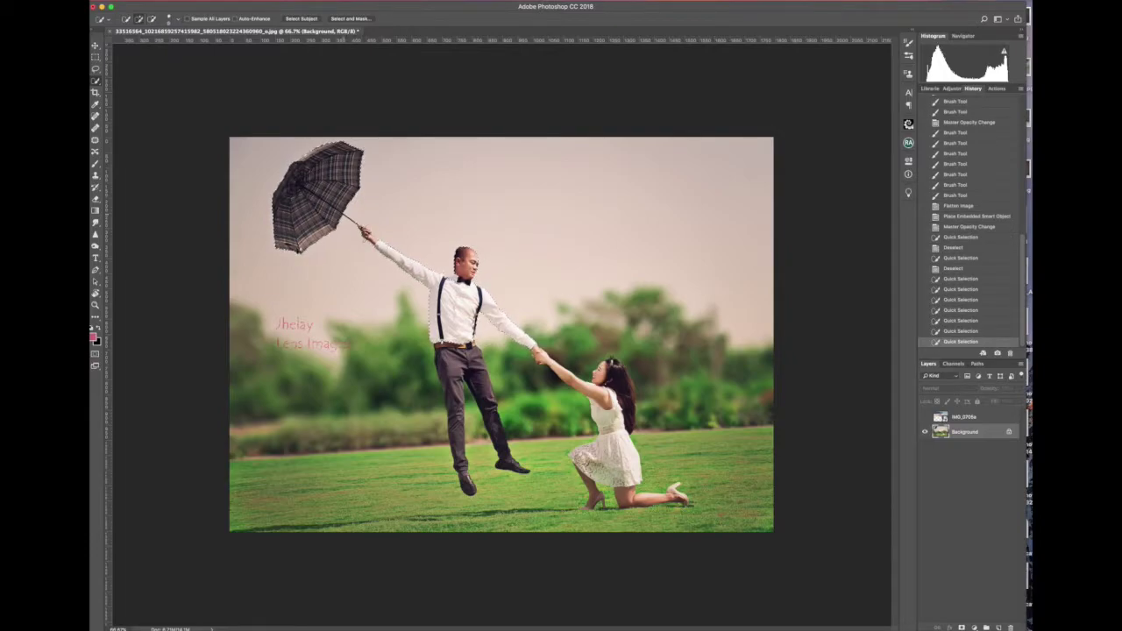
key("ctrl+j")
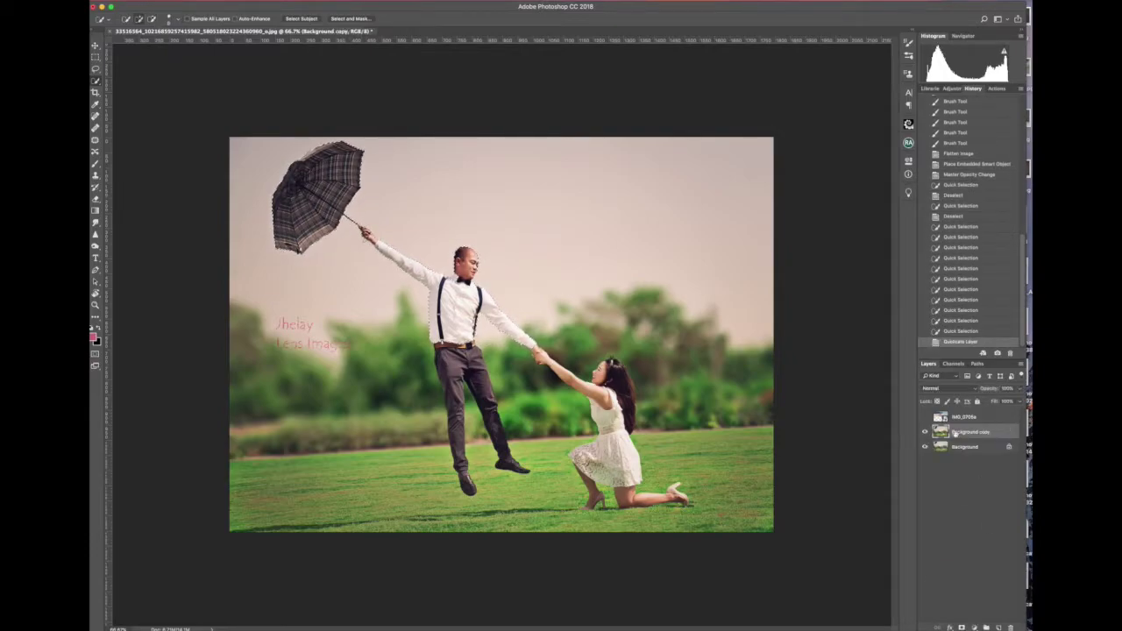
left_click(973, 628)
key("b")
Paint the umbrella shaft back into the mask and move the sky beneath the cut-out
scroll(358, 227, "up", 3)
scroll(357, 227, "up", 3)
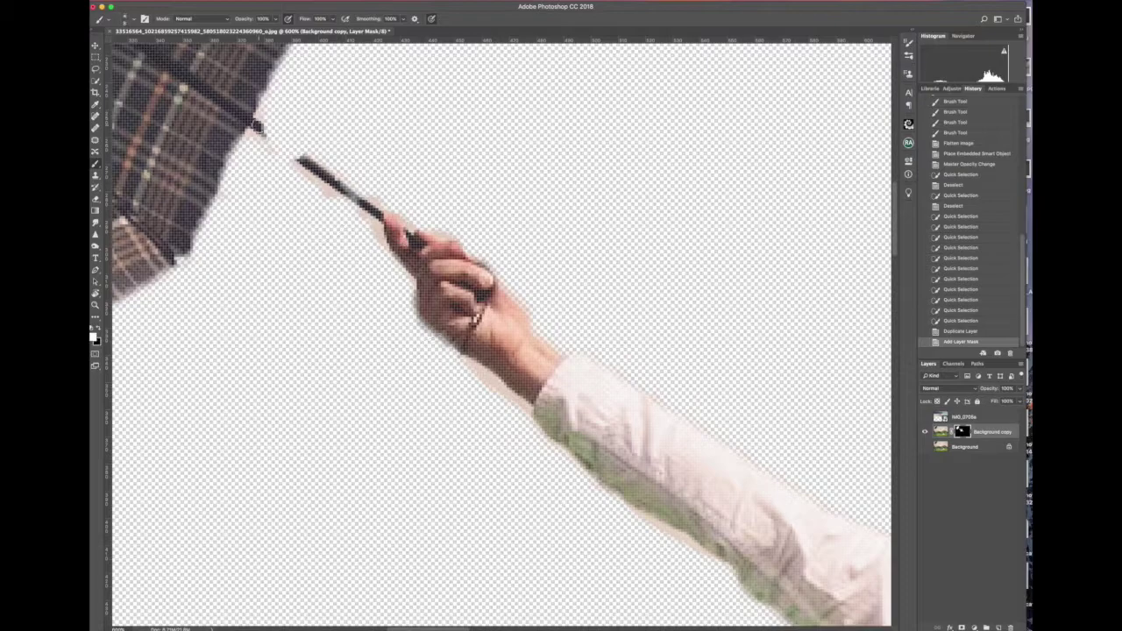
left_click_drag(254, 124, 302, 165)
mouse_move(247, 142)
left_mouse_down()
mouse_move(380, 250)
mouse_move(414, 224)
left_mouse_up()
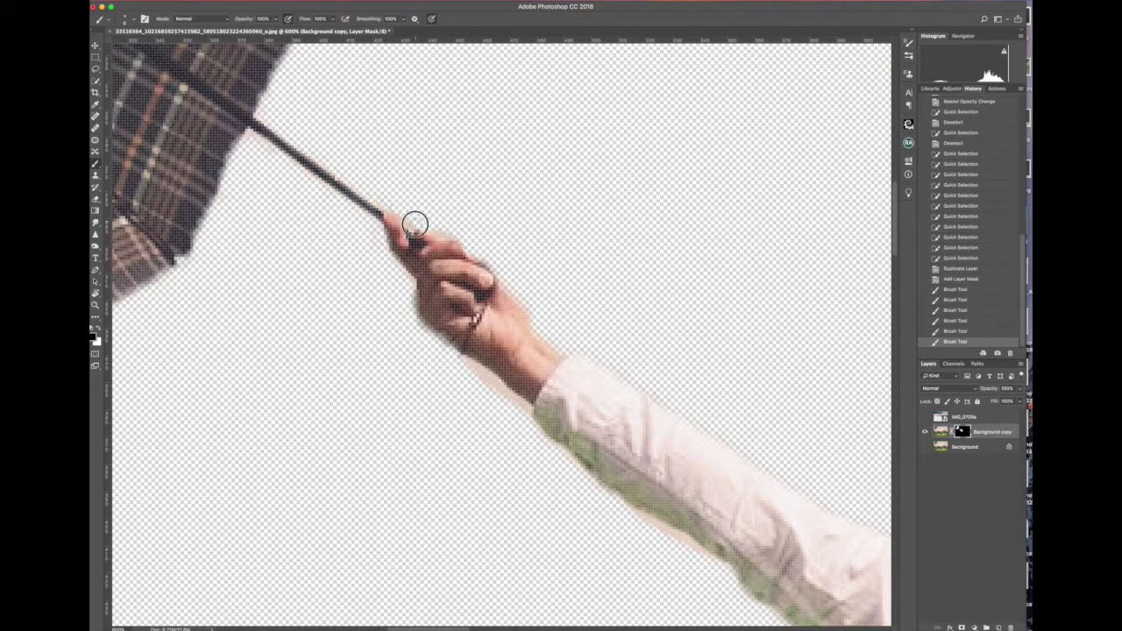
scroll(723, 572, "down", 10)
scroll(723, 572, "right", 10)
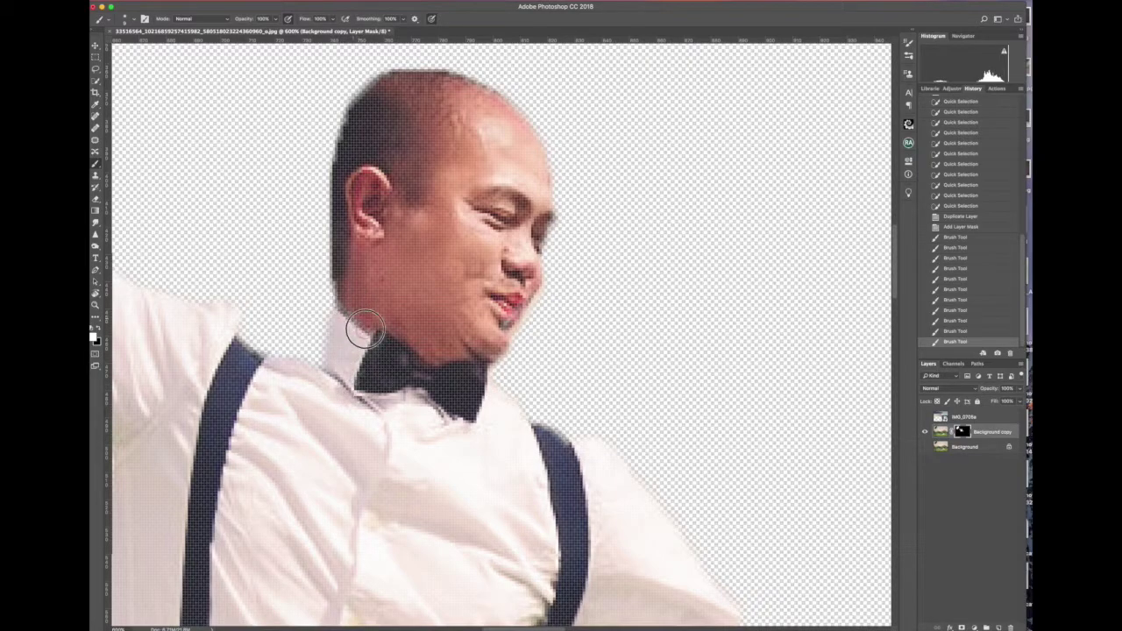
key("super+0")
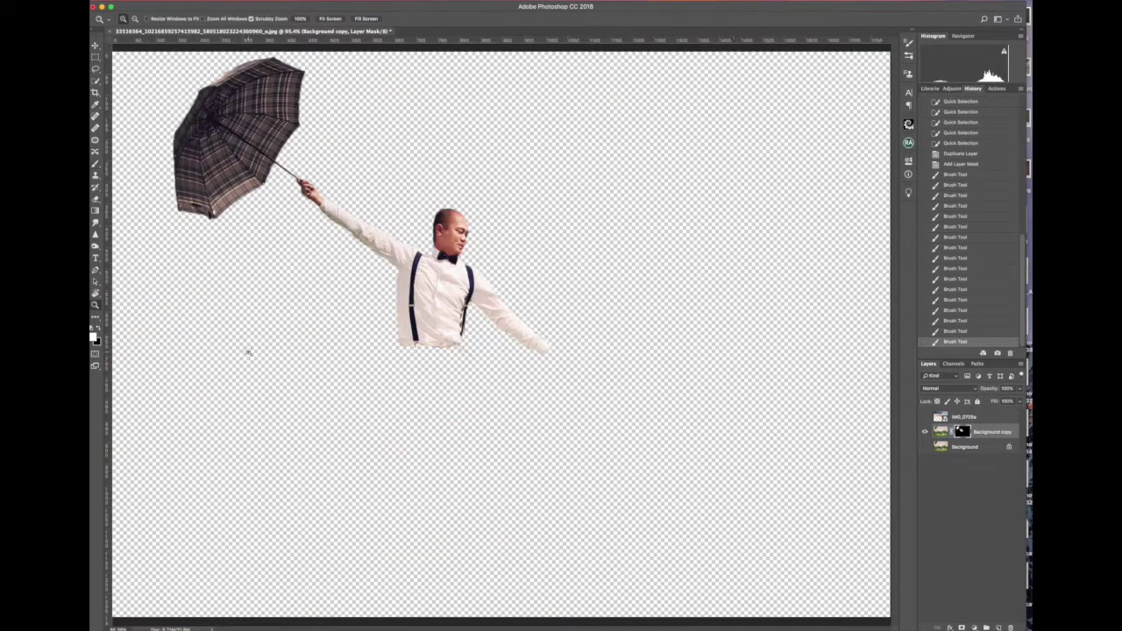
left_click_drag(964, 417, 965, 438)
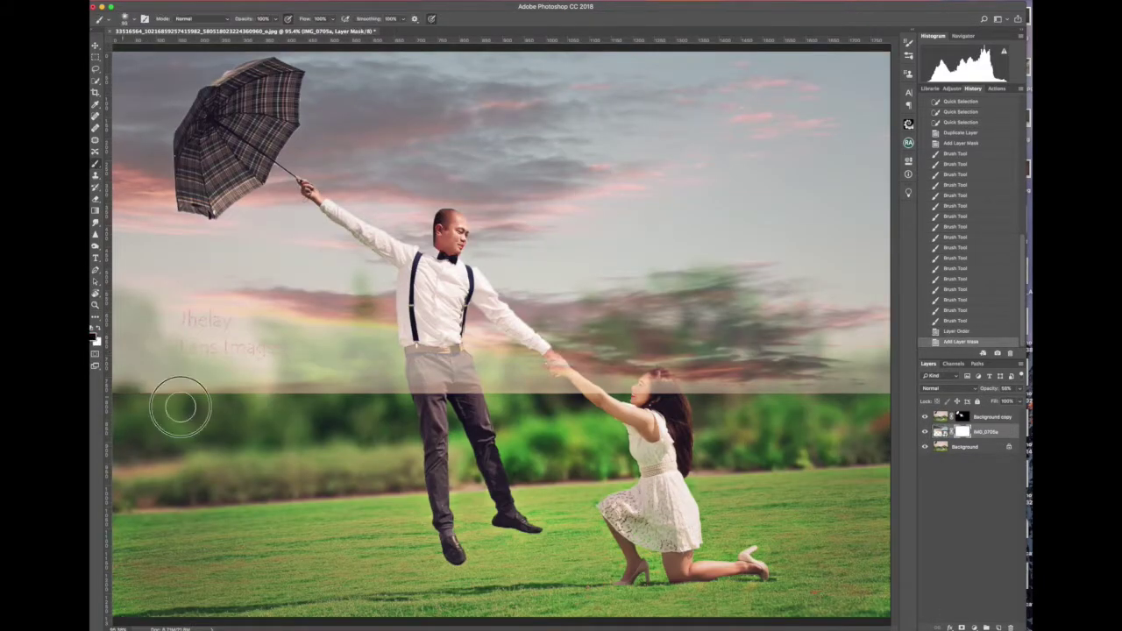
Reveal the trees, trousers and hands through the sky using Color Range and mask painting
left_click(188, 7)
left_click(225, 100)
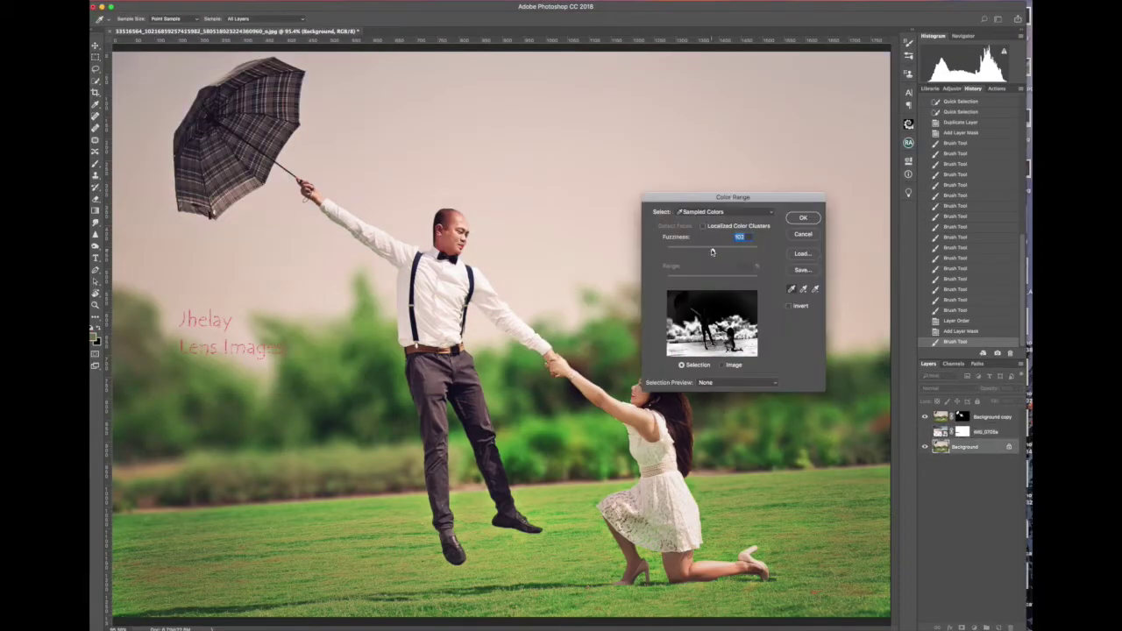
key("Return")
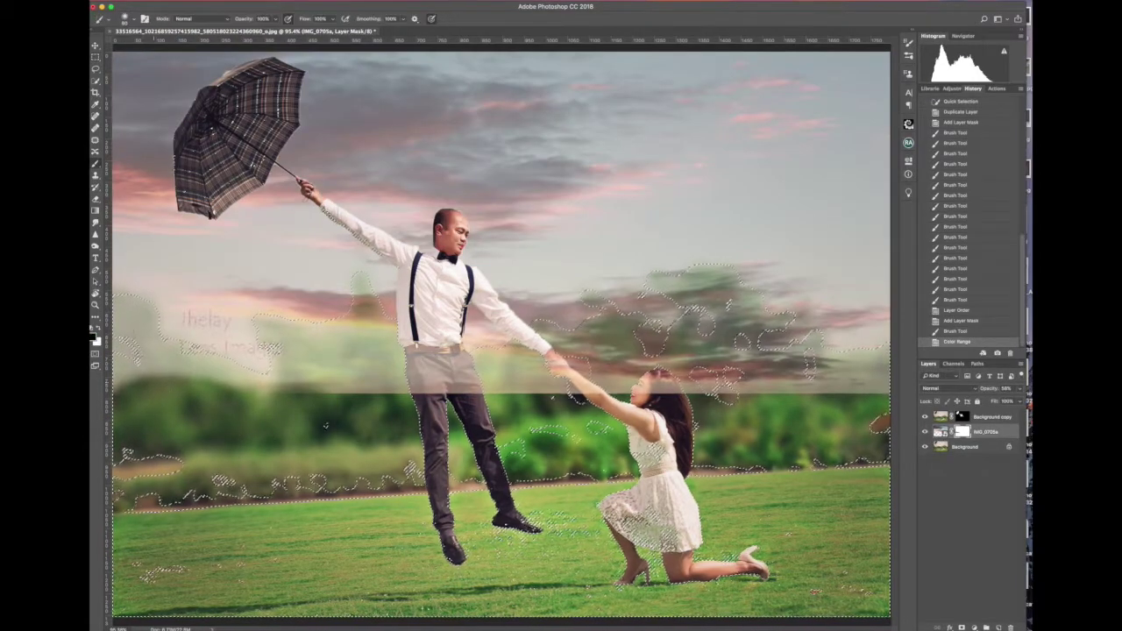
mouse_move(153, 369)
left_mouse_down()
mouse_move(482, 386)
mouse_move(569, 350)
mouse_move(701, 351)
left_mouse_up()
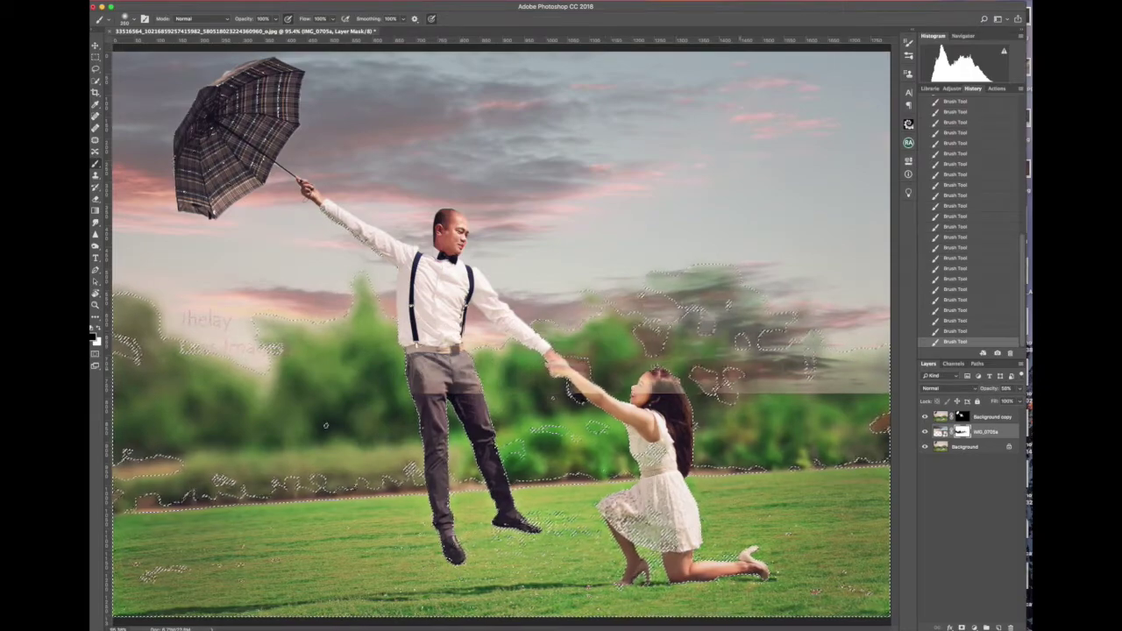
left_click_drag(666, 316, 789, 351)
key("ctrl+d")
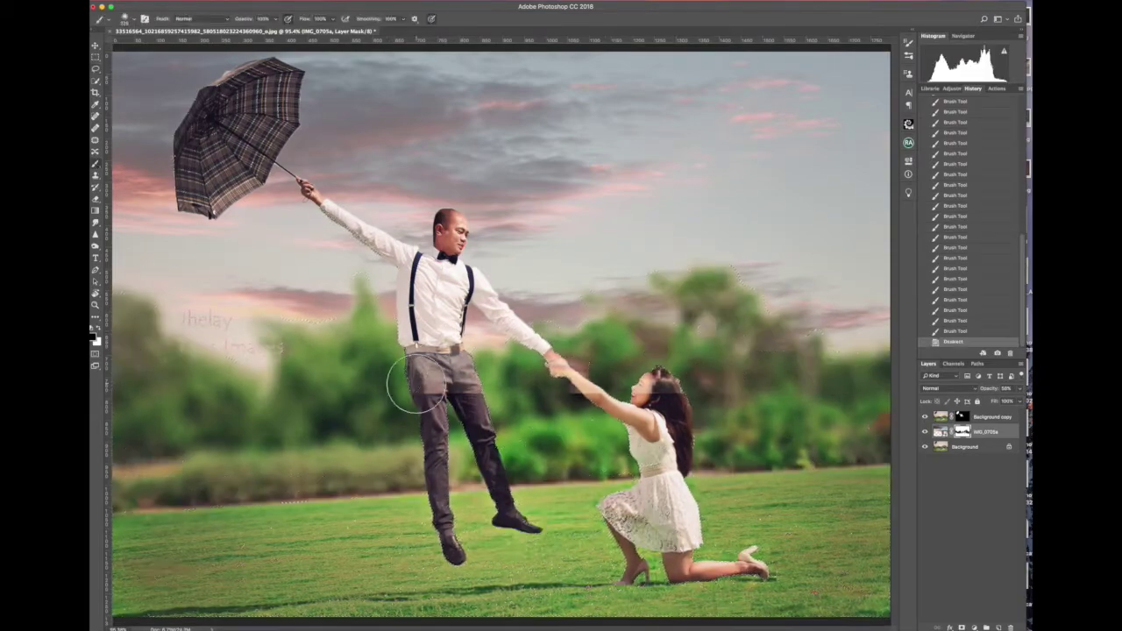
mouse_move(416, 385)
left_mouse_down()
mouse_move(550, 370)
mouse_move(837, 408)
left_mouse_up()
Set the sky layer to 50% opacity and apply a Gaussian Blur
left_click(941, 431)
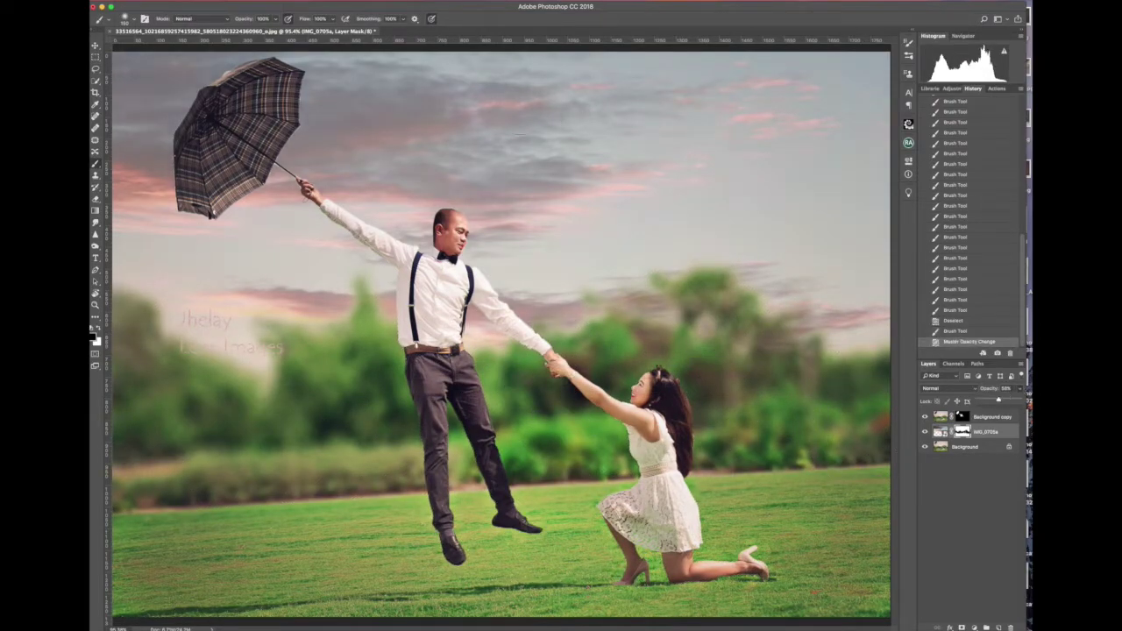
left_click_drag(988, 388, 996, 389)
left_click(203, 2)
mouse_move(223, 101)
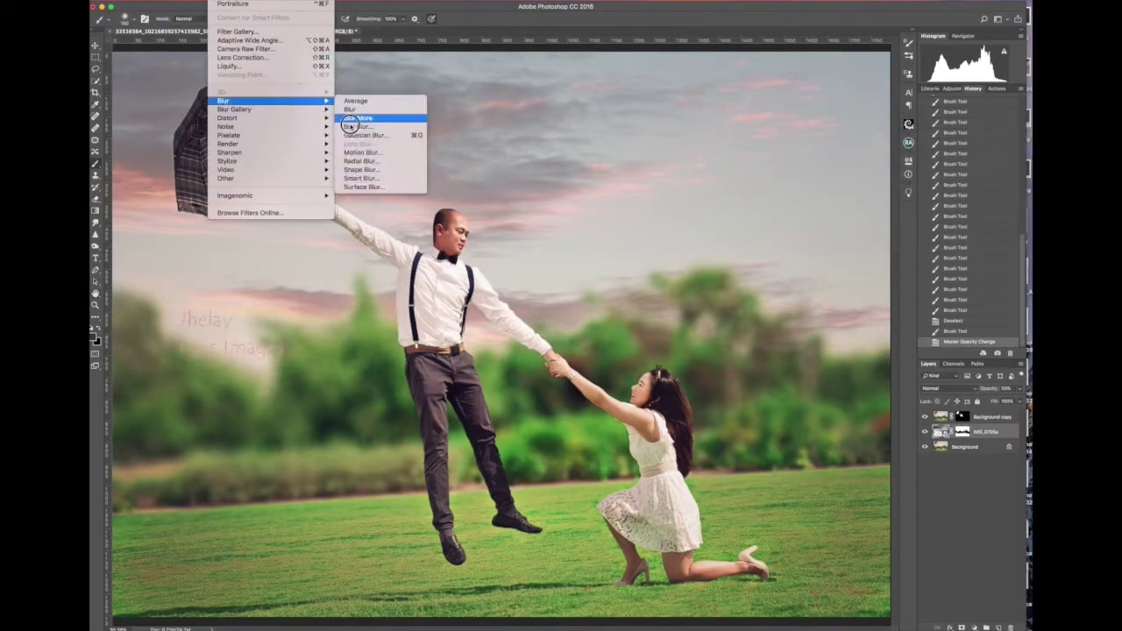
left_click(375, 118)
key("Return")
right_click(966, 470)
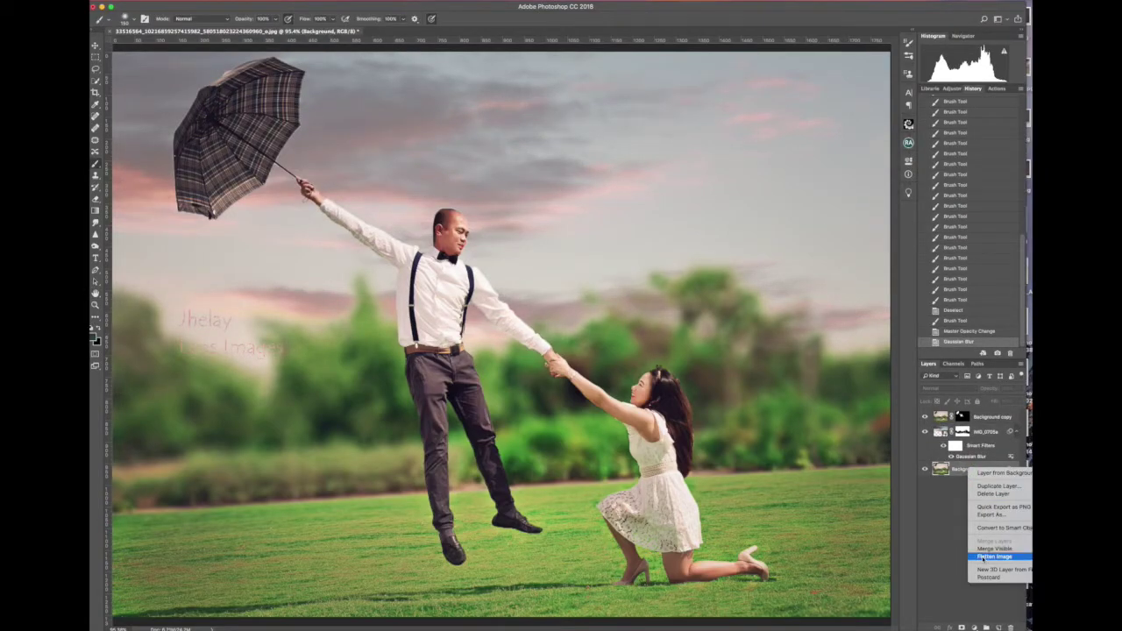
Flatten the image and brush colour over a Color Range selection of the grass
left_click(983, 557)
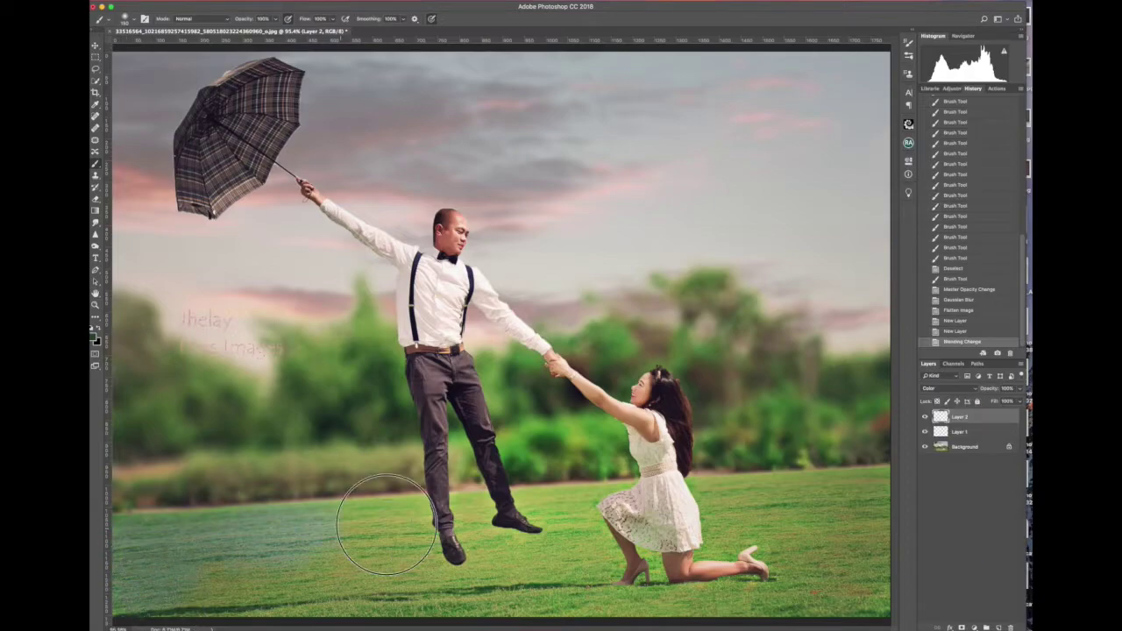
left_click(476, 601)
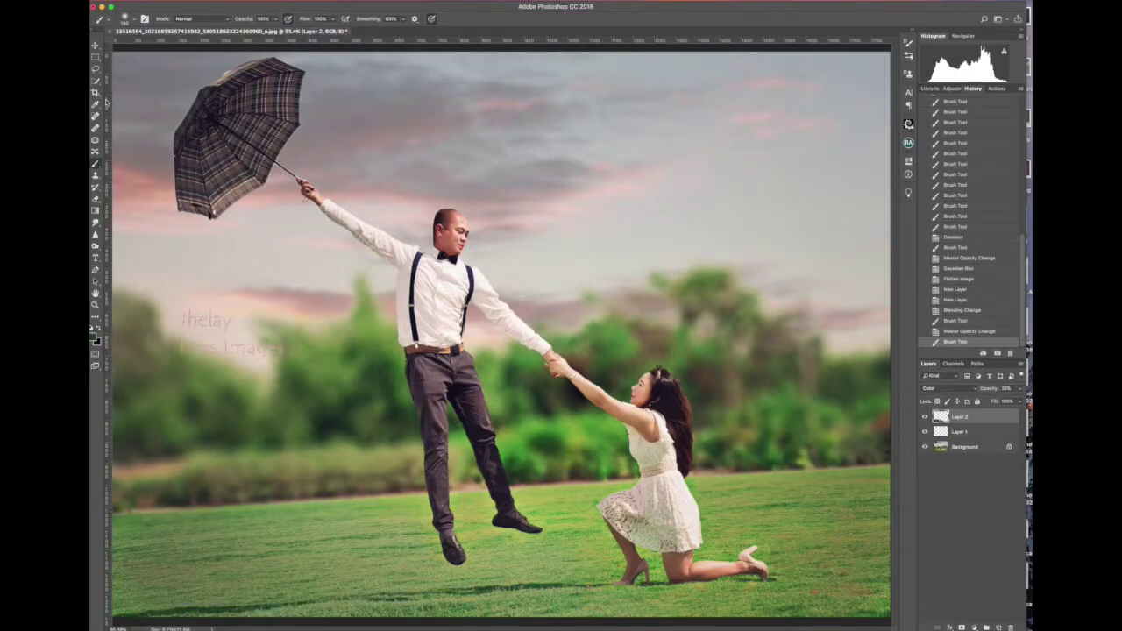
left_click(203, 2)
left_click(210, 83)
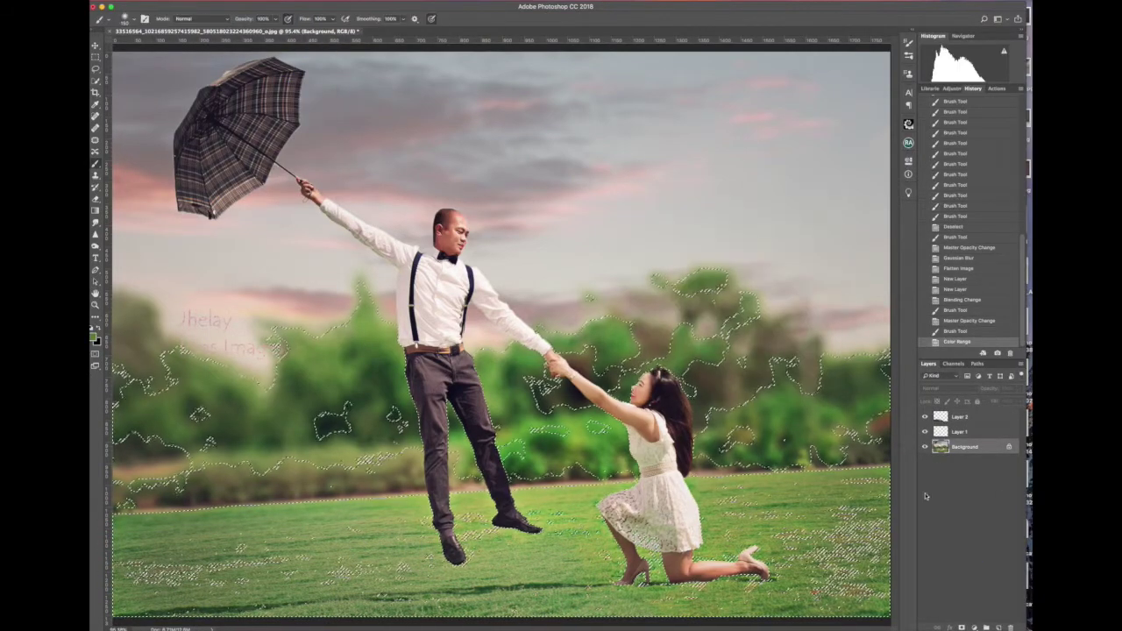
mouse_move(583, 570)
left_mouse_down()
mouse_move(833, 544)
mouse_move(868, 569)
left_mouse_up()
key("ctrl+d")
key("l")
Set Layer 1 to Color blend mode with lowered opacity
left_click(939, 417, "ctrl")
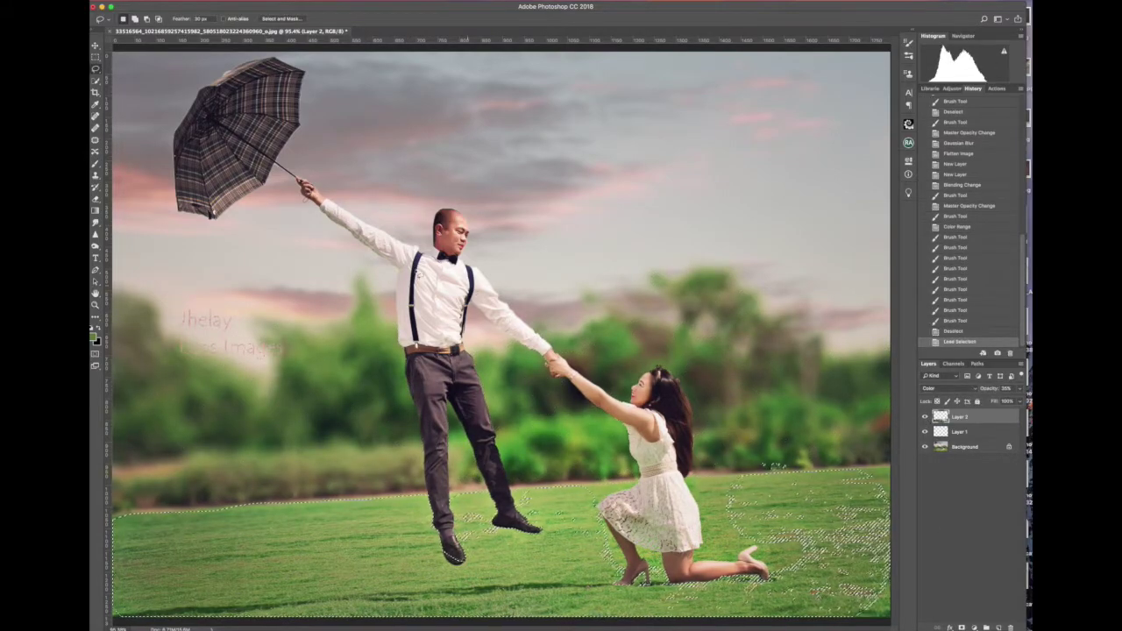
key("ctrl+d")
key("shift+alt+c")
left_click_drag(1008, 389, 987, 400)
Paint colour across the lower and bottom grass on Layers 1 and 2
key("b")
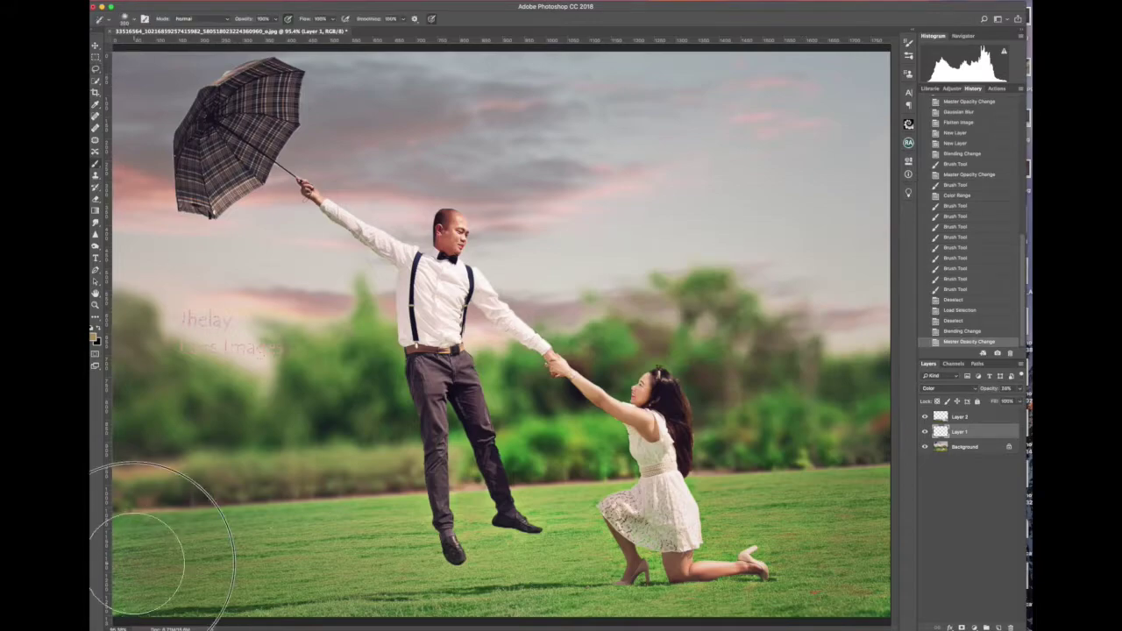
left_click_drag(478, 561, 725, 523)
left_click(724, 523)
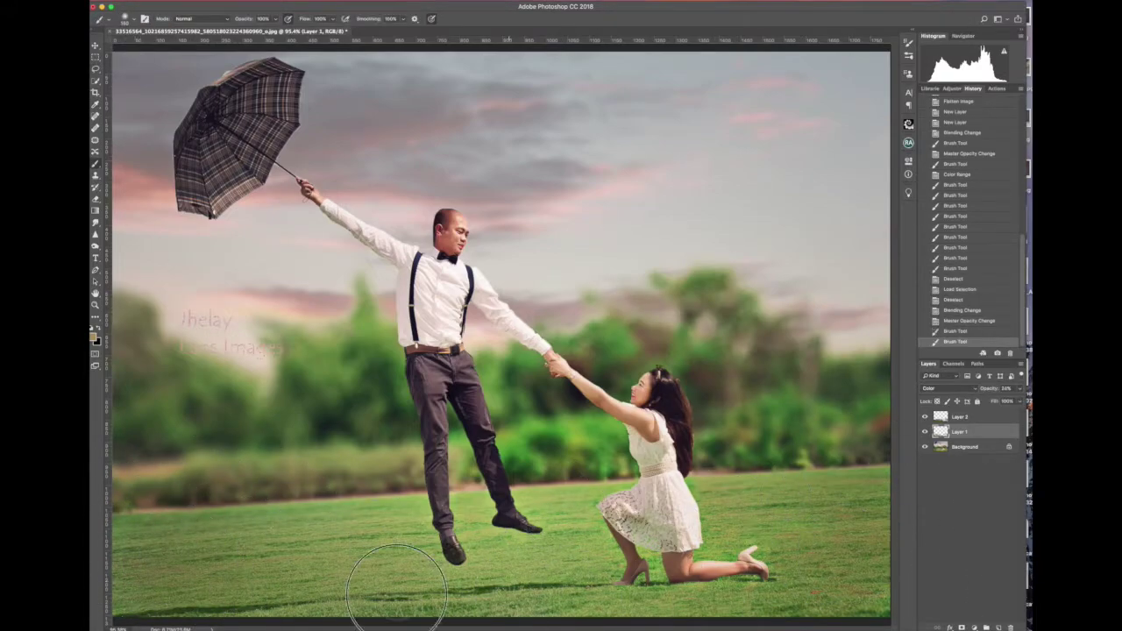
left_click_drag(424, 561, 361, 567)
left_click(939, 418)
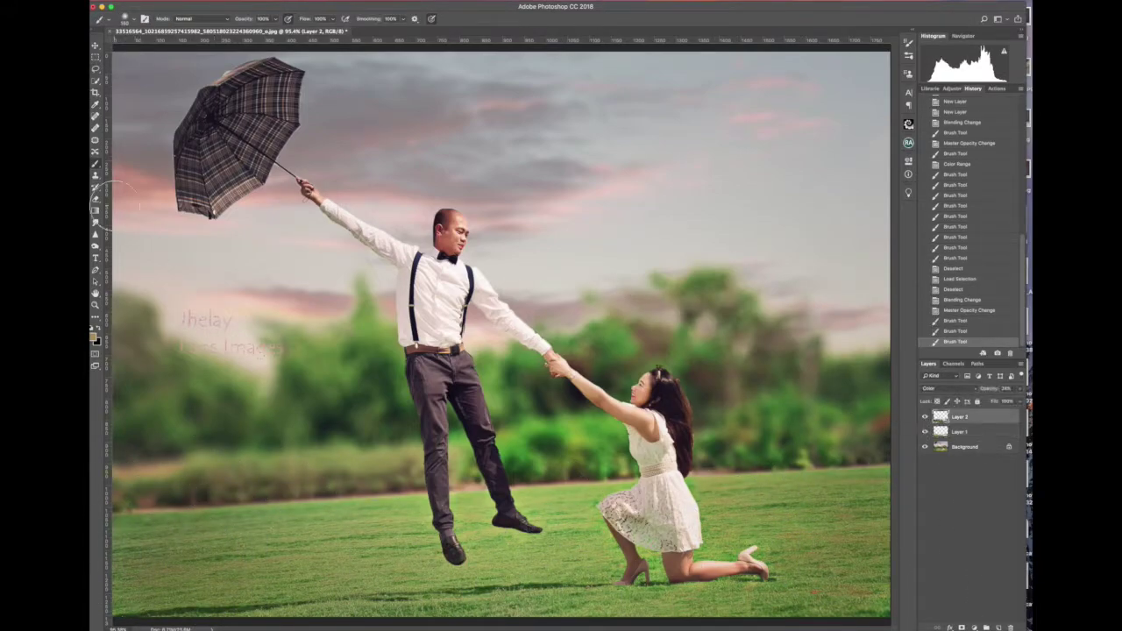
left_click(305, 474)
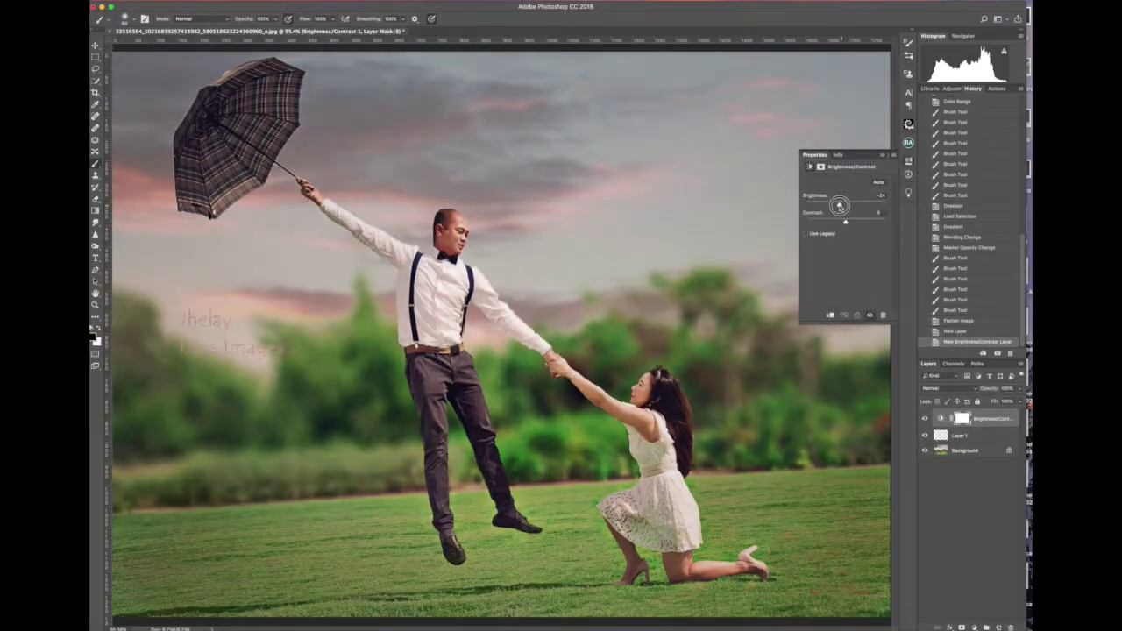
Darken the man's trousers with a Brightness/Contrast layer whose inverted mask is painted over the legs
left_click_drag(838, 215, 836, 224)
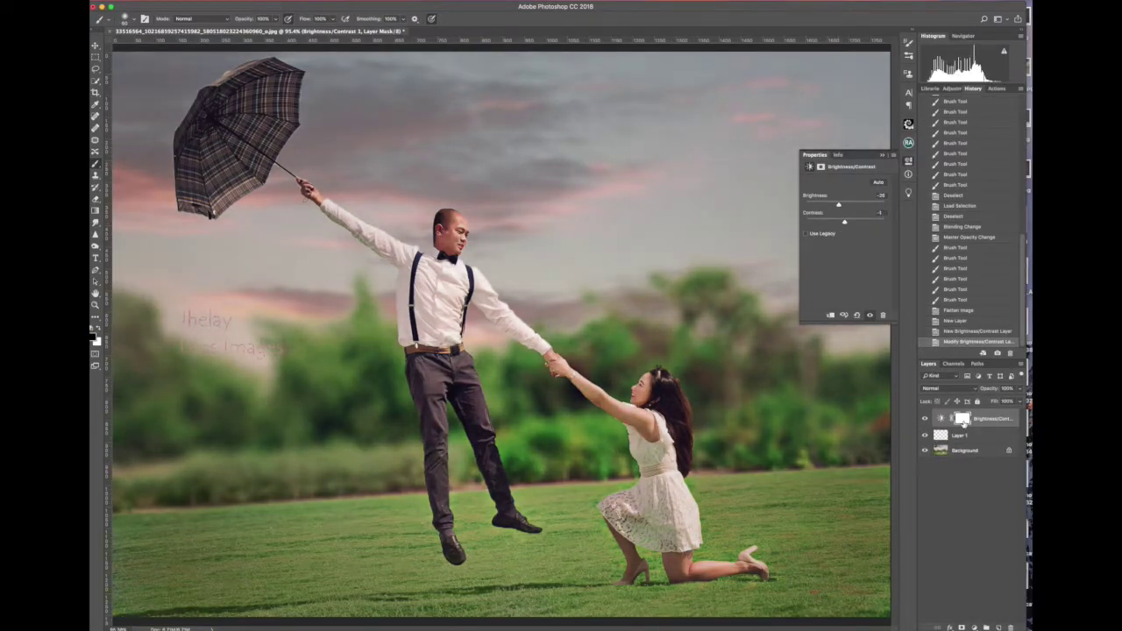
key("ctrl+i")
left_click_drag(437, 426, 446, 533)
left_click_drag(487, 442, 438, 369)
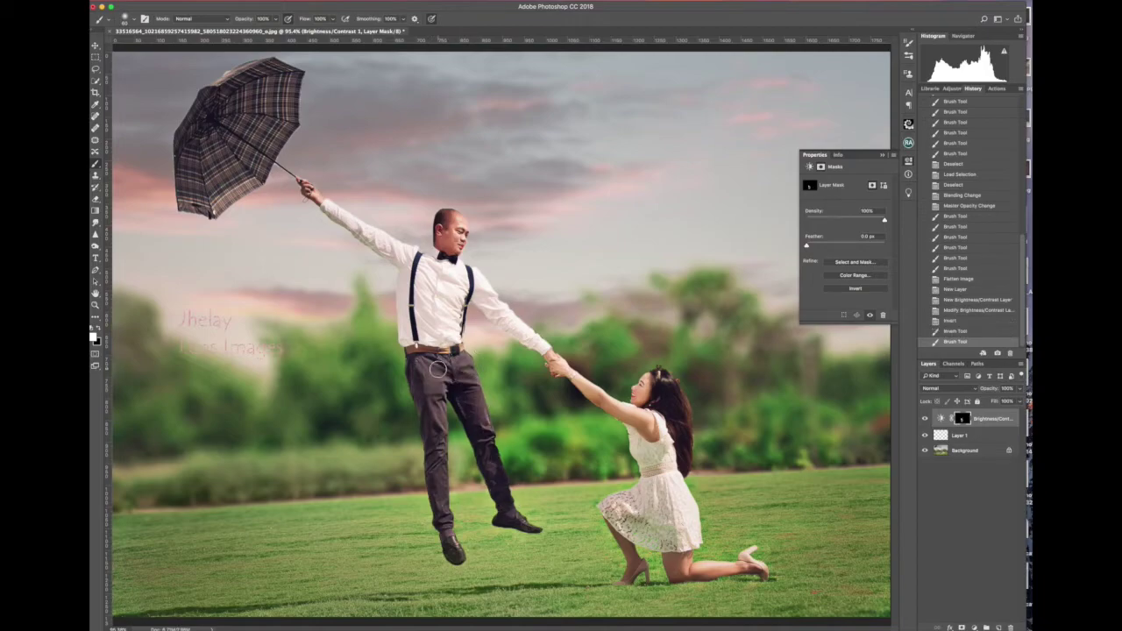
Lower overall contrast slightly with a second Brightness/Contrast layer, then flatten the image
key("ctrl+alt+b")
left_click_drag(837, 223, 827, 224)
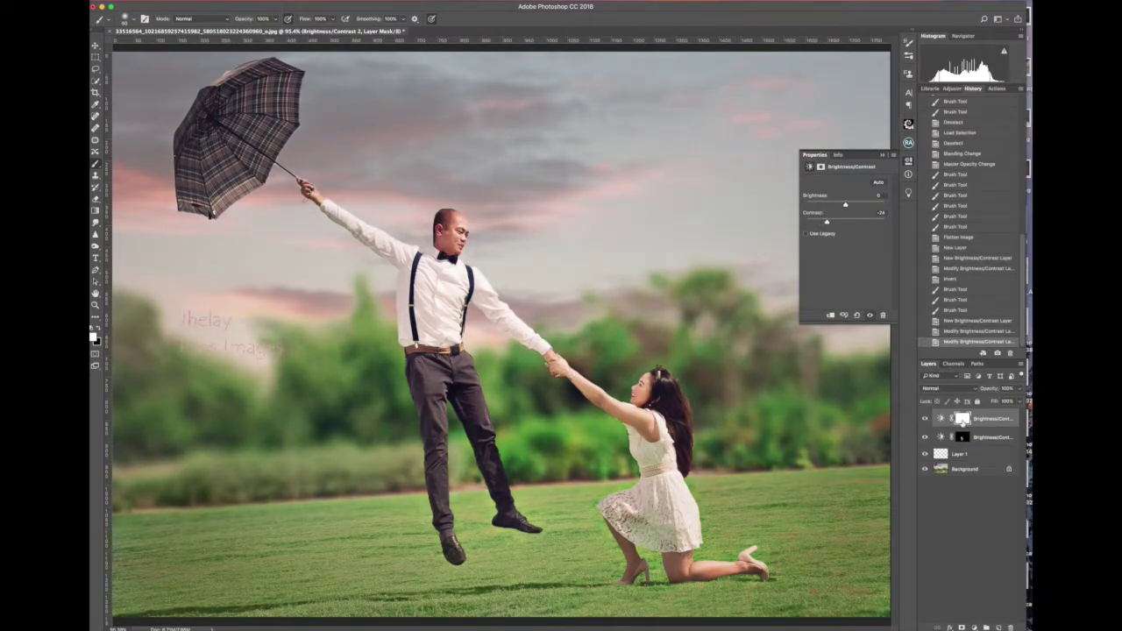
left_click(960, 420)
left_click(942, 420)
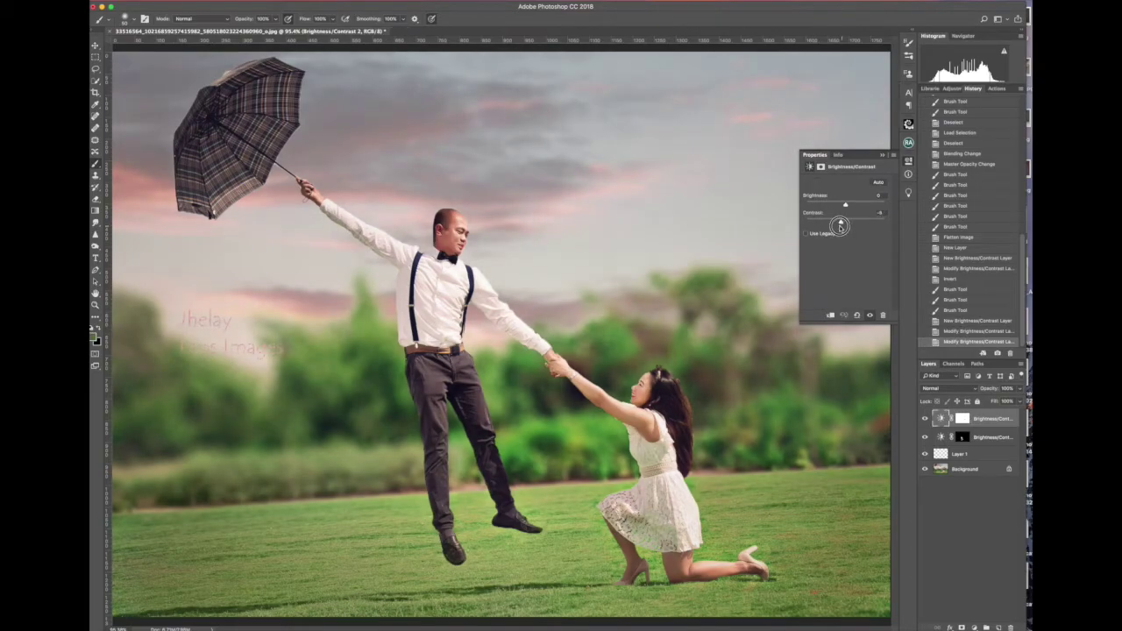
left_click(925, 420)
right_click(951, 461)
left_click(973, 561)
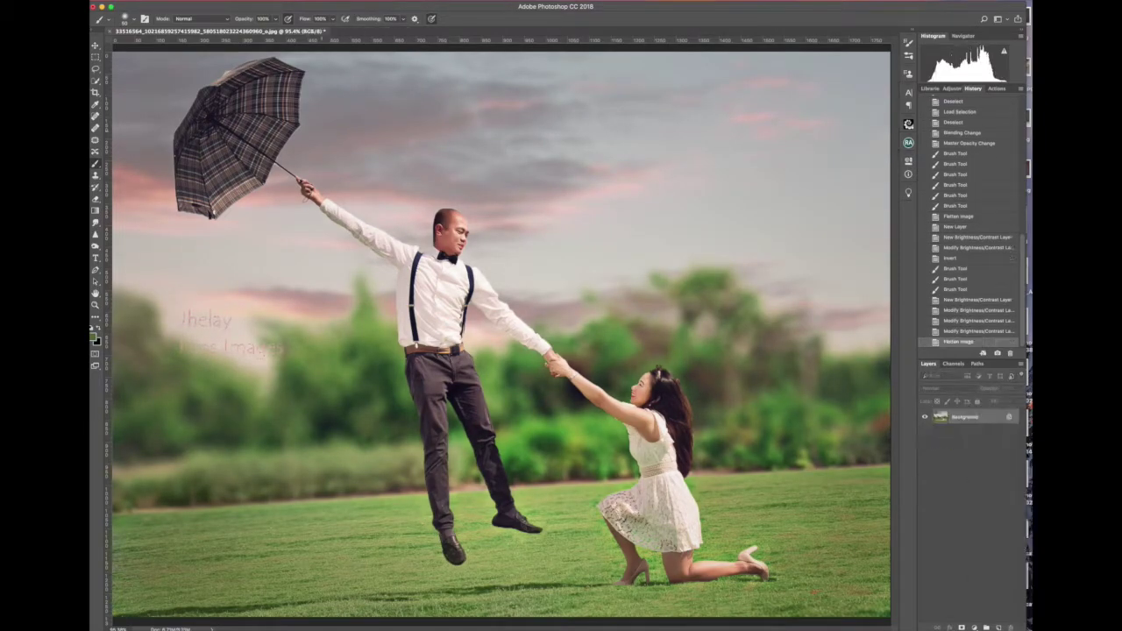
left_click(95, 304)
left_click(366, 18)
Apply a warm Lighting Effects spotlight, enlarged and tilted over the couple, with adjusted ambient light
left_click(219, 5)
left_click(366, 210)
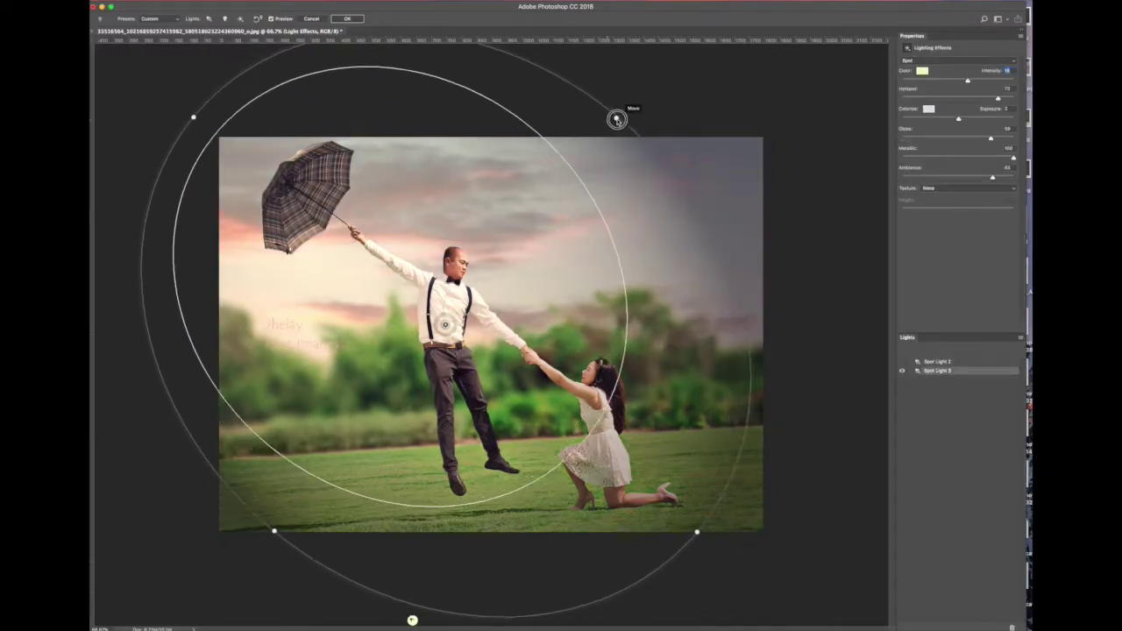
left_click_drag(436, 314, 474, 307)
left_click_drag(722, 526, 744, 537)
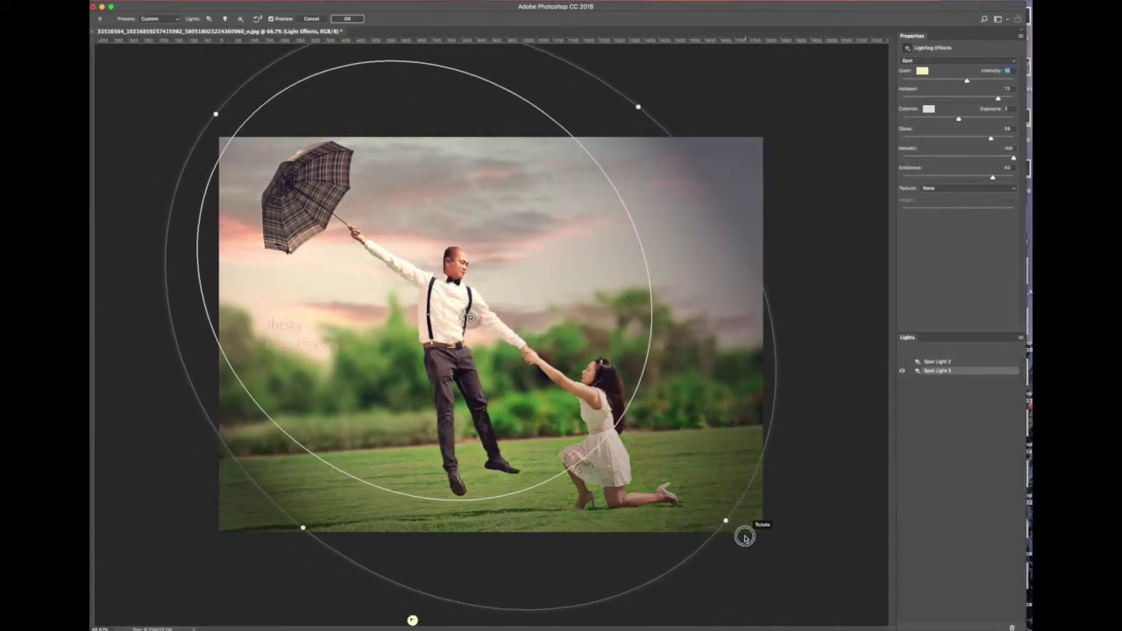
left_click_drag(308, 528, 288, 534)
left_click_drag(733, 518, 739, 536)
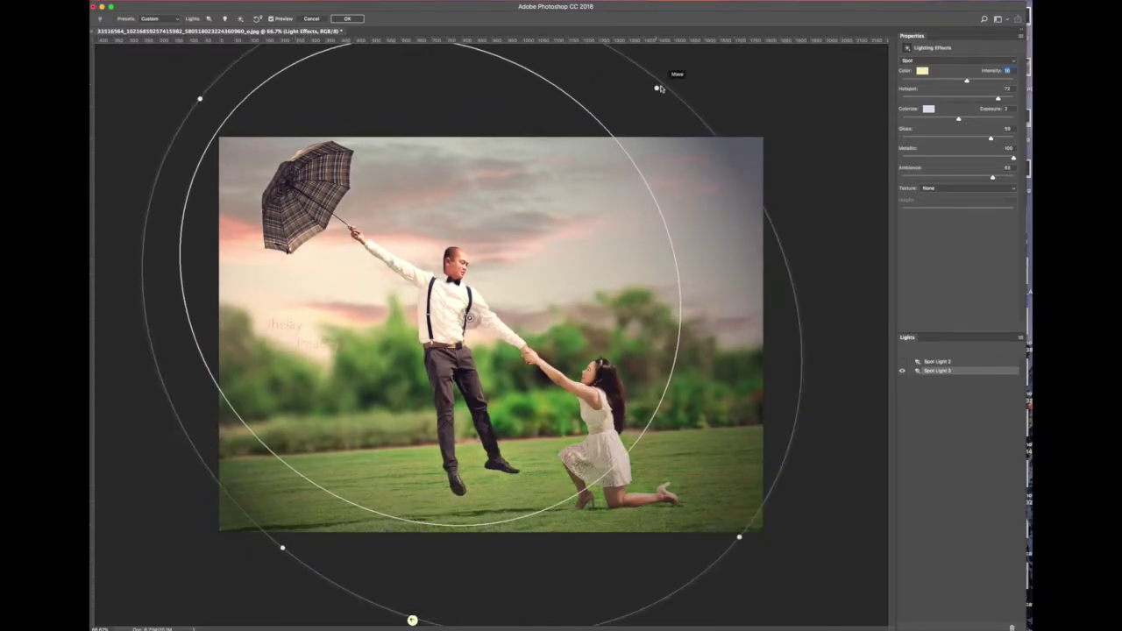
left_click_drag(200, 99, 231, 101)
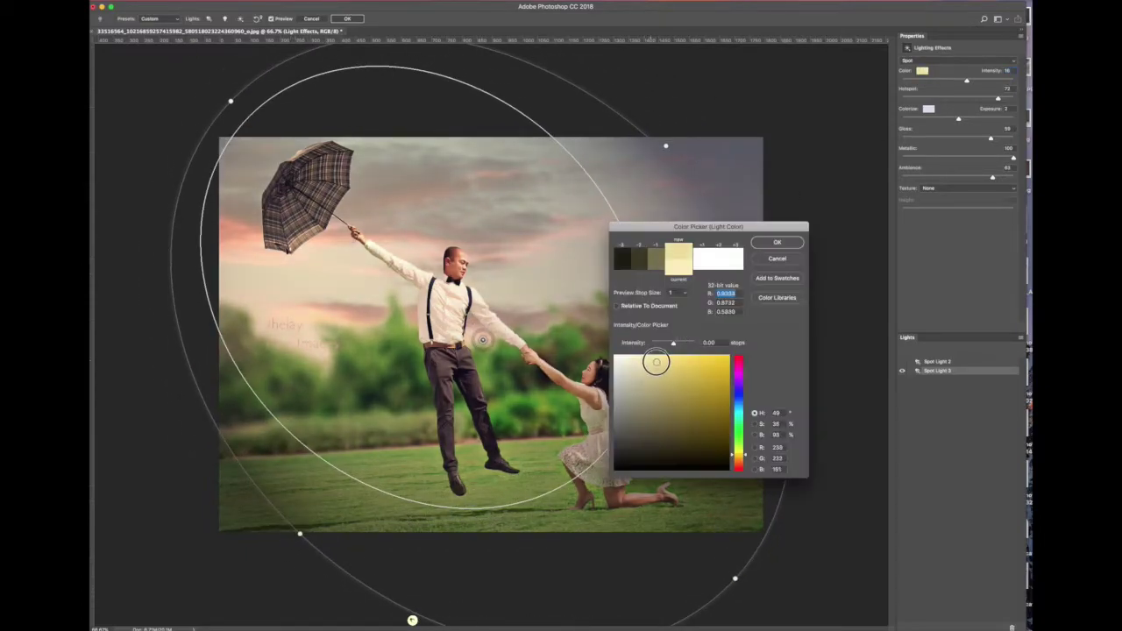
mouse_move(977, 165)
left_mouse_down()
mouse_move(992, 175)
mouse_move(942, 181)
mouse_move(985, 177)
left_mouse_up()
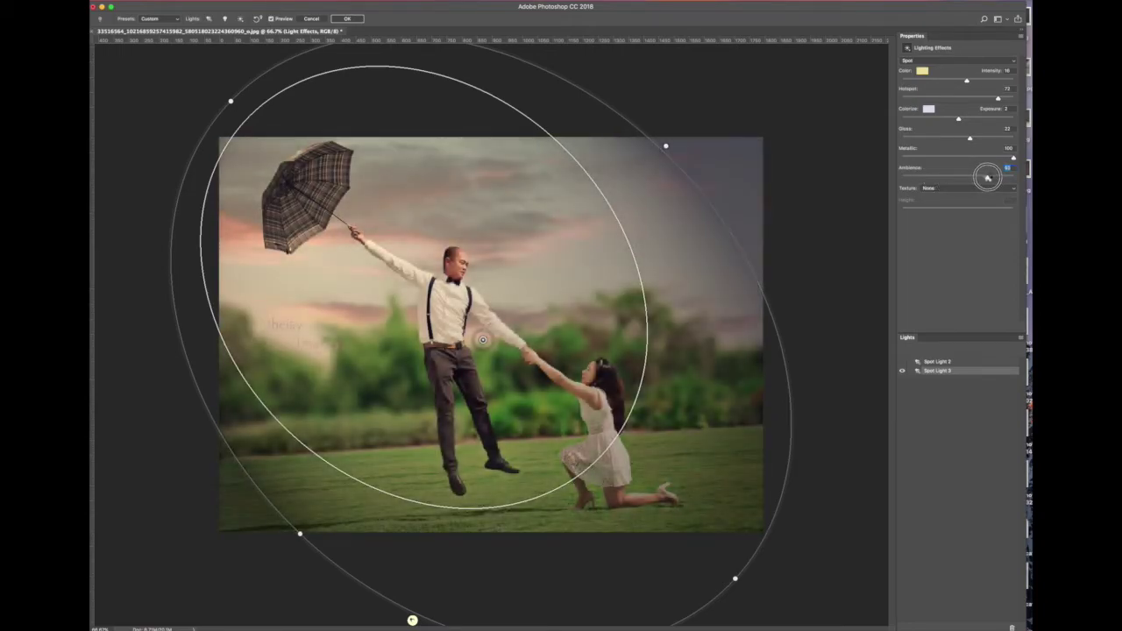
key("Return")
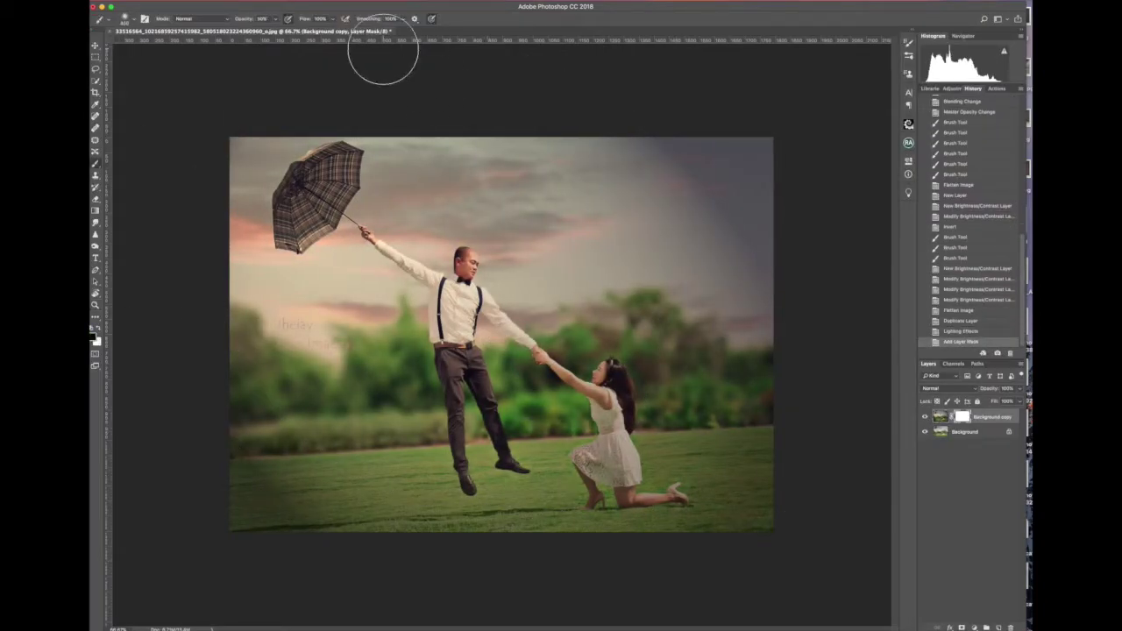
Soften the spotlight's edge darkening with faint mask strokes and fade the layer to 65% opacity
key("1")
mouse_move(741, 274)
left_mouse_down()
mouse_move(727, 258)
mouse_move(729, 307)
mouse_move(718, 263)
left_mouse_up()
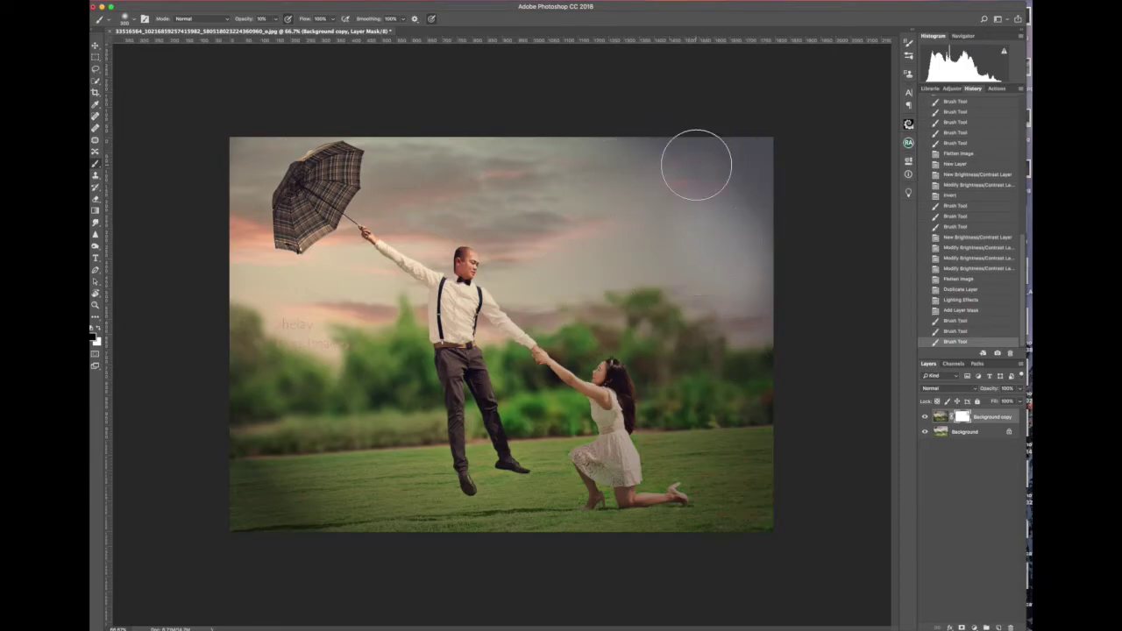
key("ctrl+alt+z")
key("ctrl+alt+z")
key("ctrl+alt+z")
mouse_move(658, 149)
left_mouse_down()
mouse_move(673, 155)
mouse_move(226, 433)
mouse_move(696, 539)
left_mouse_up()
left_click_drag(1021, 394, 1005, 401)
left_click(605, 377)
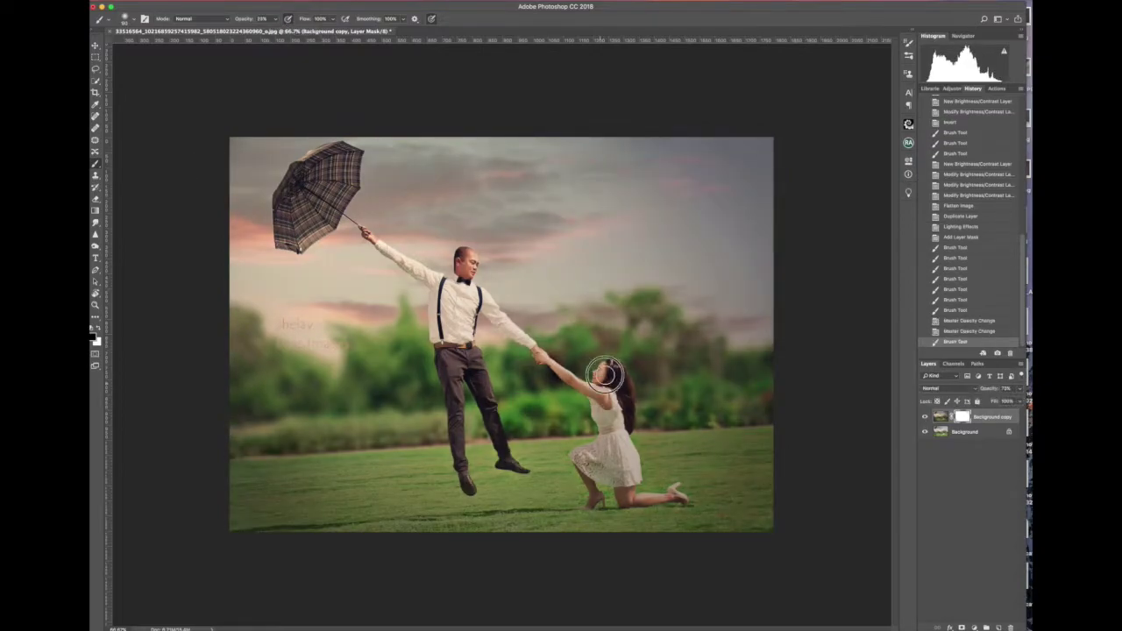
left_click(986, 627)
Paint warm yellow in the top-left sky and set it to Screen at 67% opacity
left_click(95, 335)
left_click(827, 251)
left_click_drag(279, 185, 298, 202)
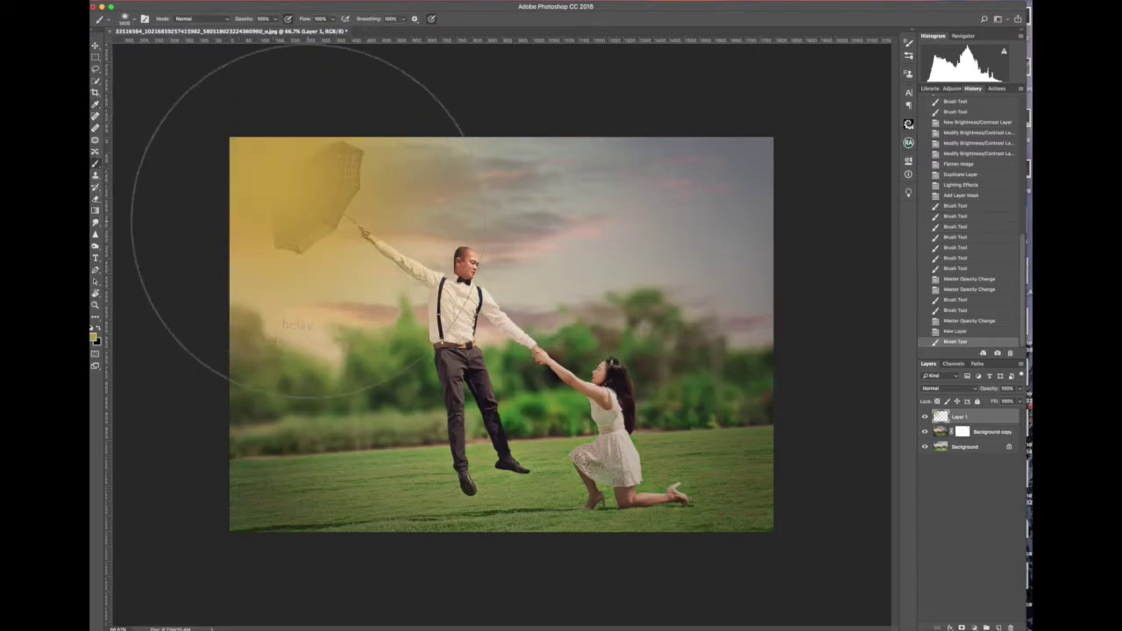
left_click(937, 387)
left_click(934, 486)
left_click(938, 387)
left_click(931, 347)
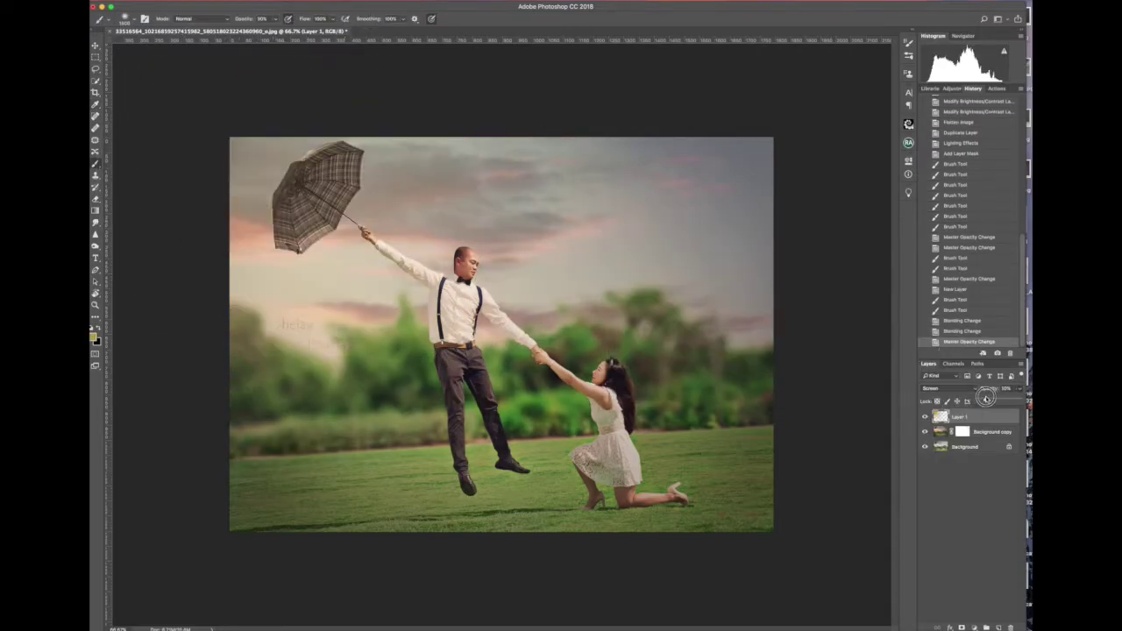
mouse_move(1017, 388)
left_mouse_down()
mouse_move(991, 402)
mouse_move(1008, 402)
left_mouse_up()
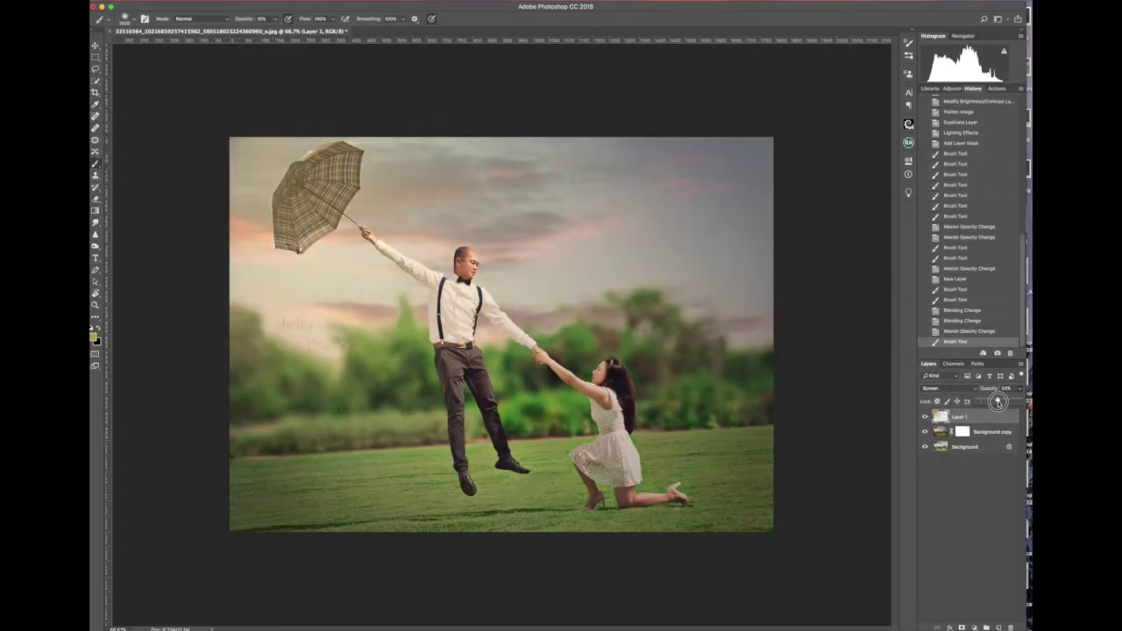
Mask the glow with black around the umbrella, arm and head
left_click(961, 628)
key("d")
key("0")
mouse_move(317, 161)
left_mouse_down()
mouse_move(331, 169)
mouse_move(318, 163)
mouse_move(293, 231)
mouse_move(325, 181)
mouse_move(289, 211)
mouse_move(299, 170)
left_mouse_up()
key("p")
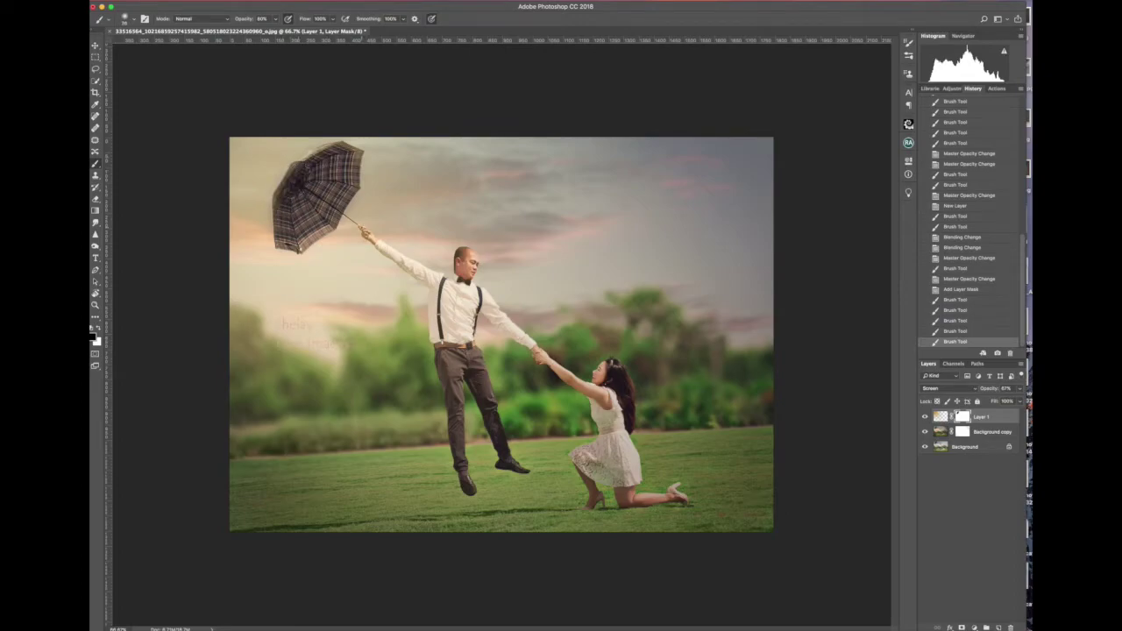
left_click_drag(365, 235, 403, 262)
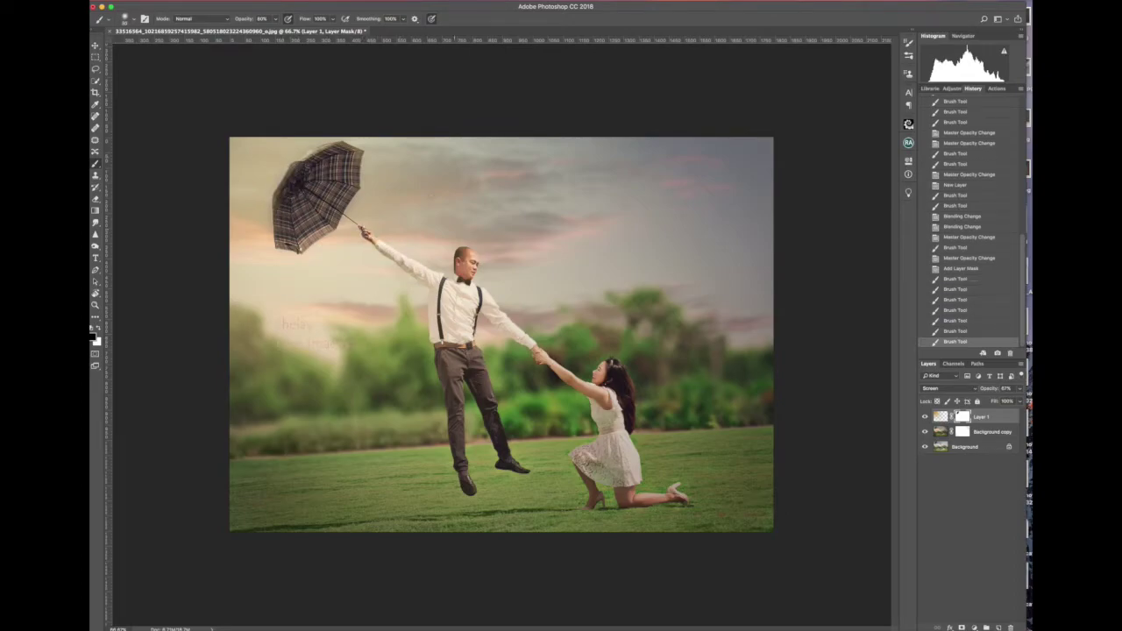
left_click_drag(277, 238, 290, 201)
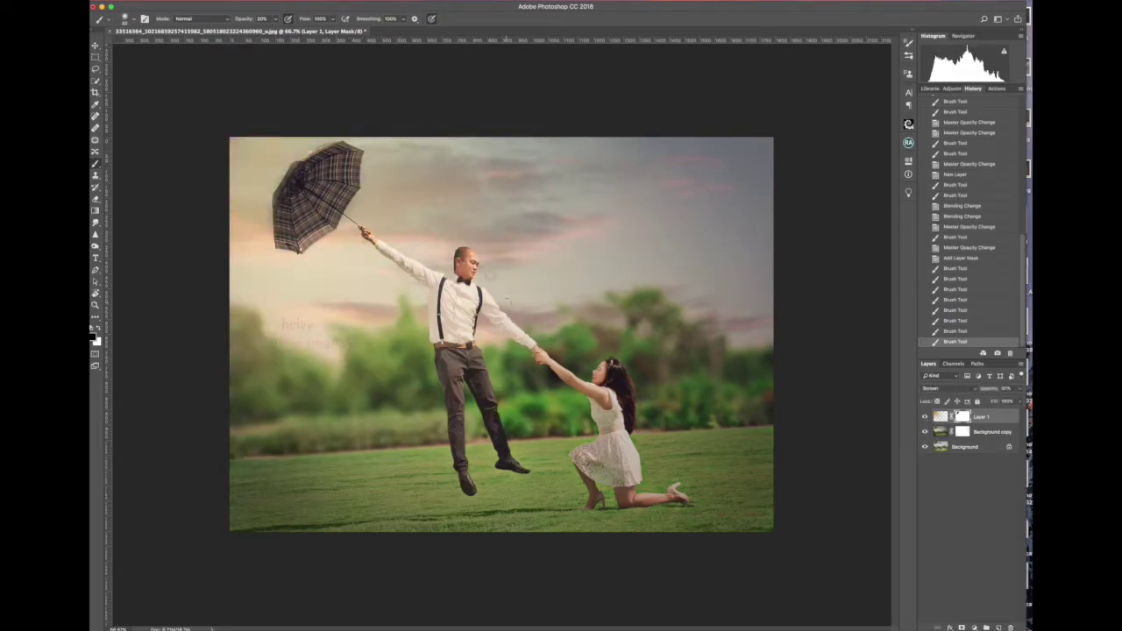
left_click_drag(464, 259, 473, 276)
left_click_drag(280, 219, 298, 250)
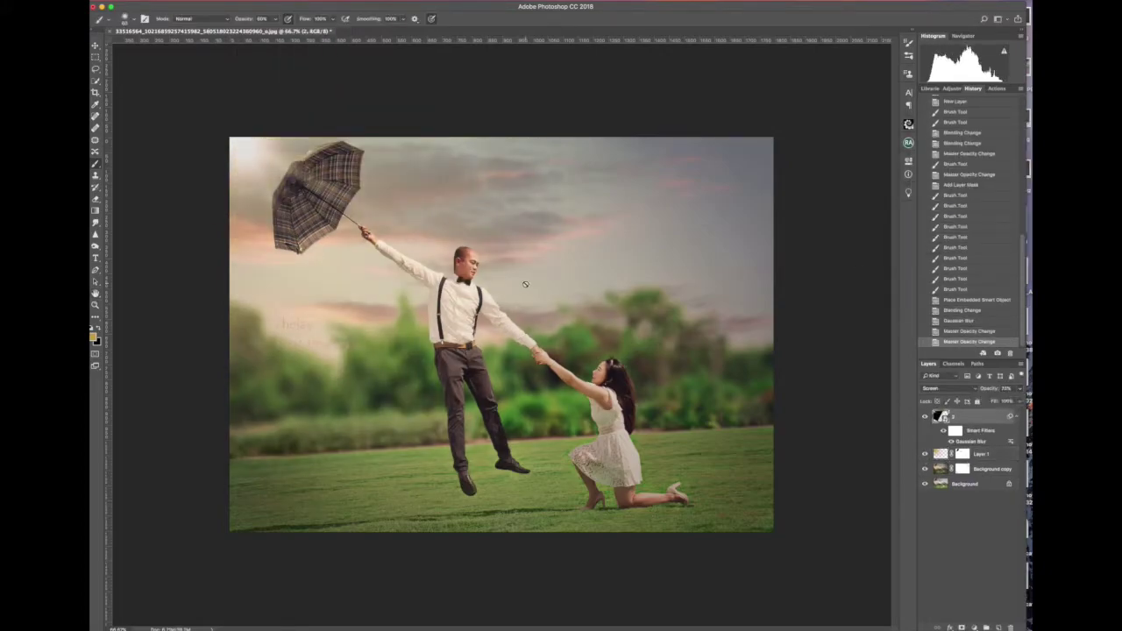
Duplicate the flattened photo and confirm saving the picture as a JPEG
left_click(962, 469)
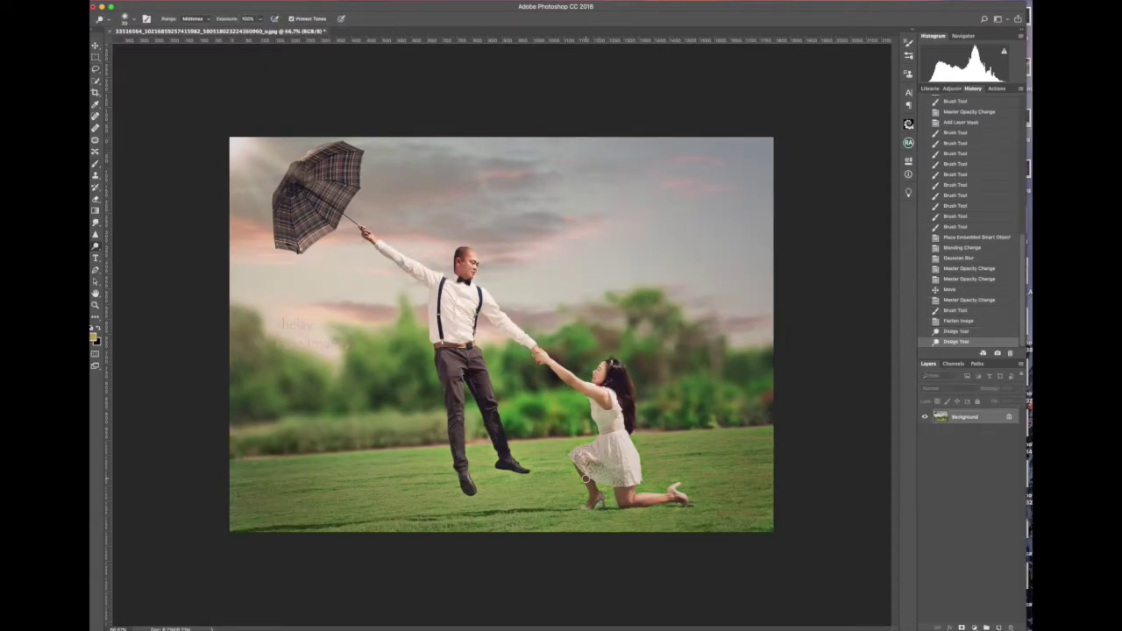
key("ctrl+j")
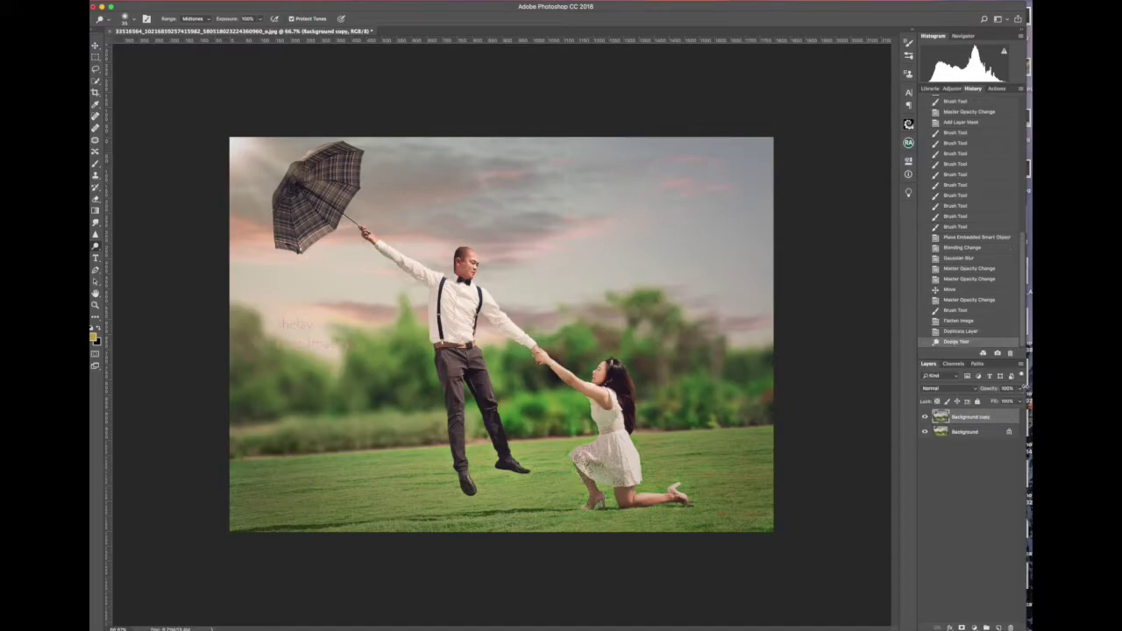
key("Return")
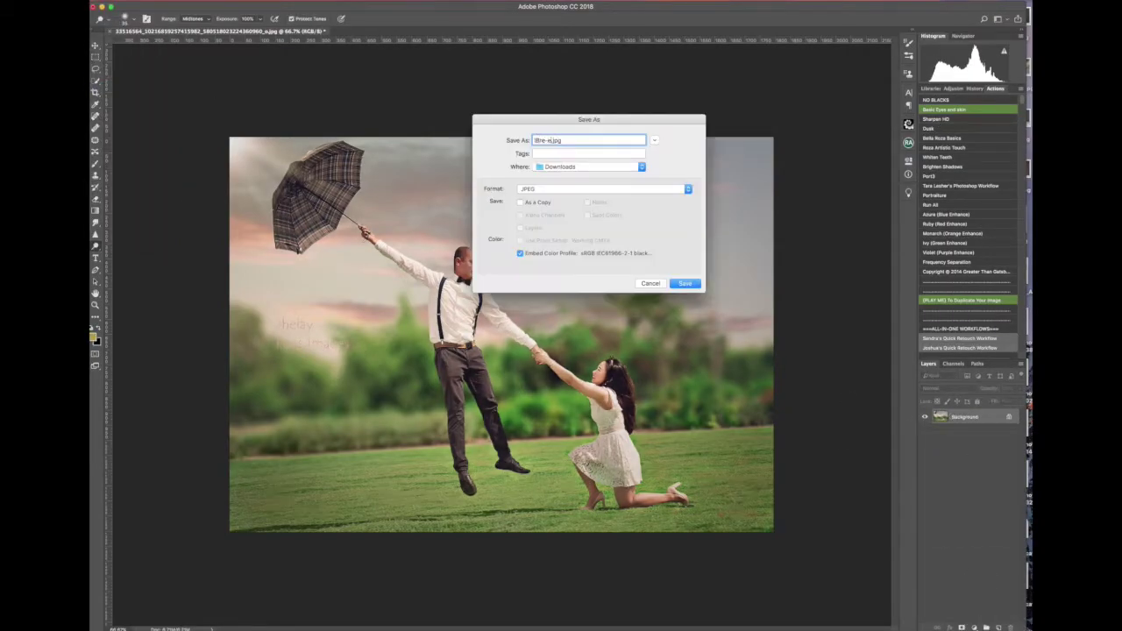
key("Return")
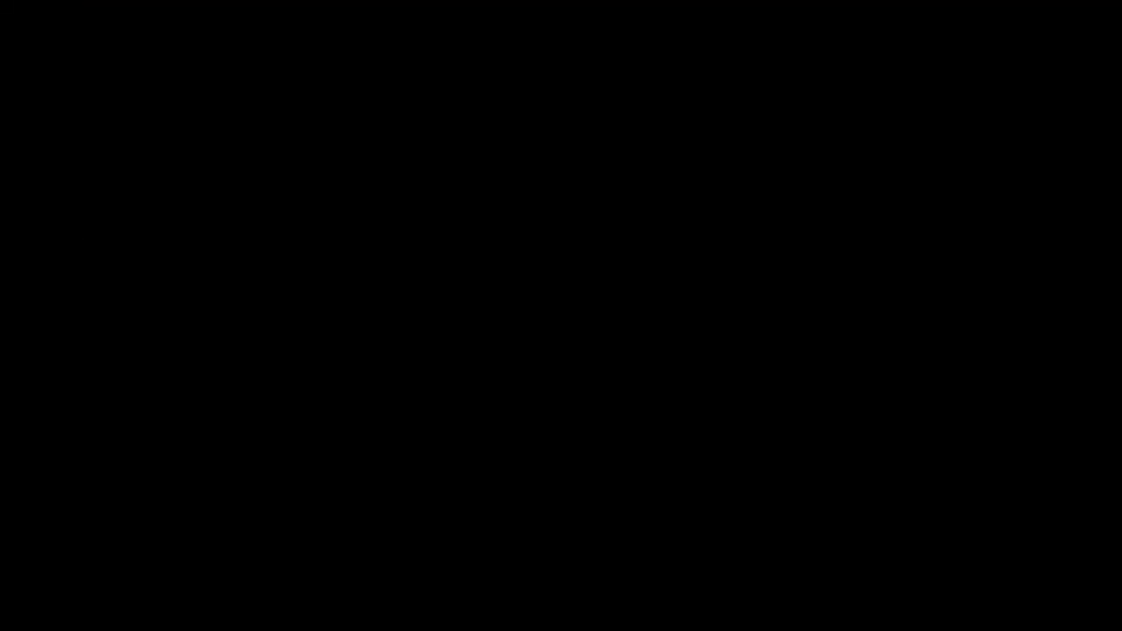